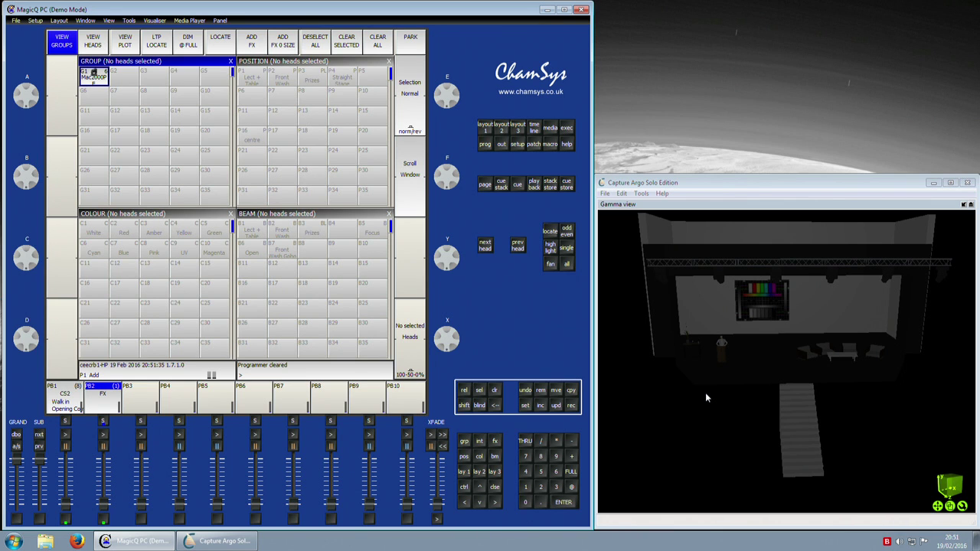
Build a look for the Mac2000PF group at full intensity, adjusting its position and choosing the Linear gobo 022.
click(86, 78)
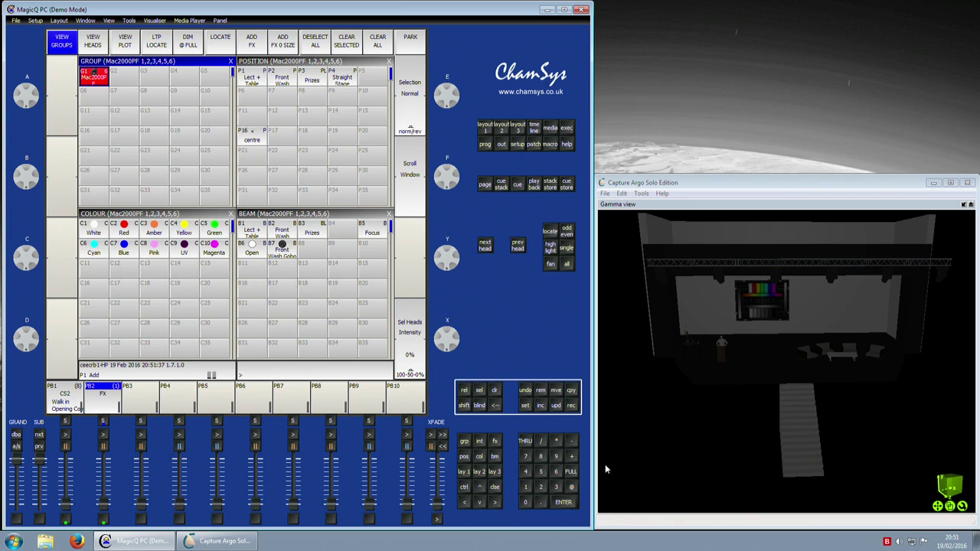
click(574, 475)
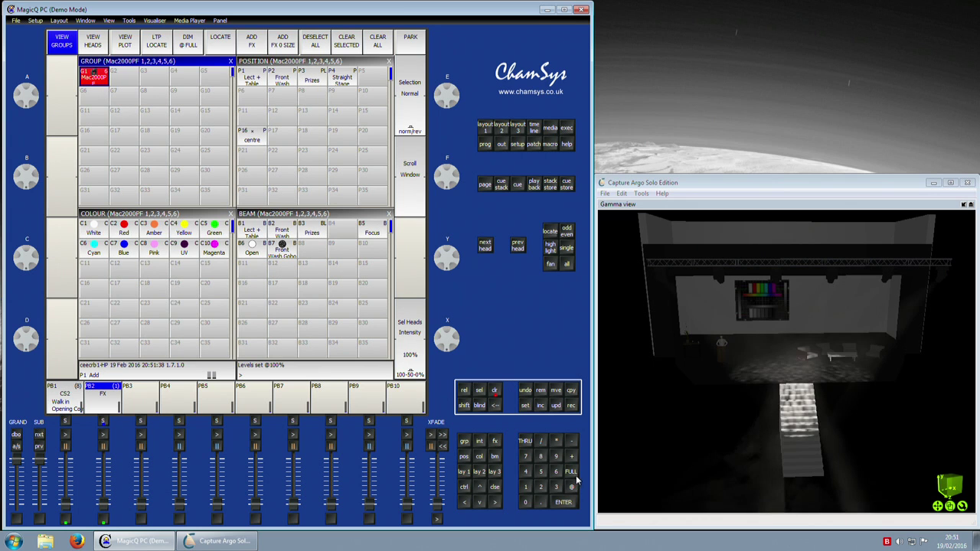
click(465, 456)
mouse_move(448, 339)
mouse_down()
mouse_move(451, 357)
mouse_move(447, 341)
mouse_up()
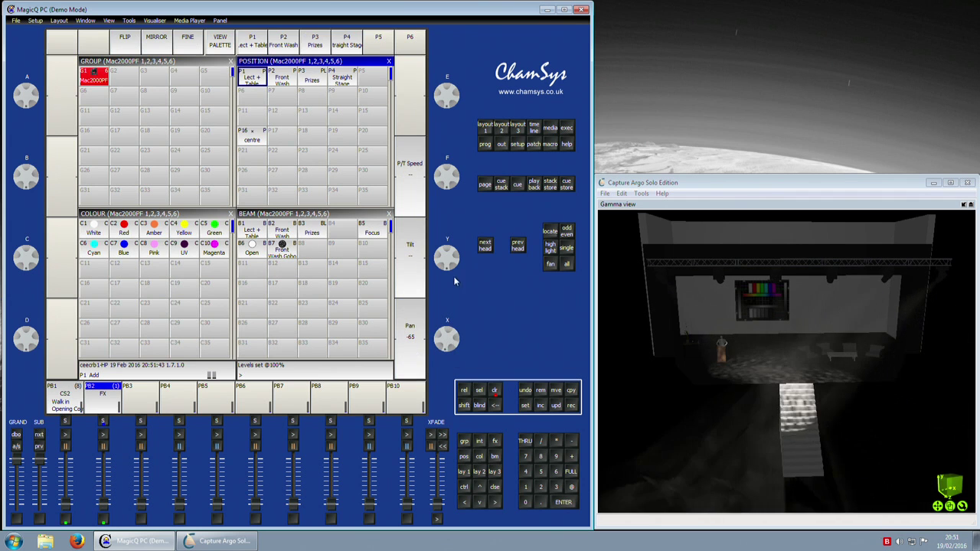
click(495, 456)
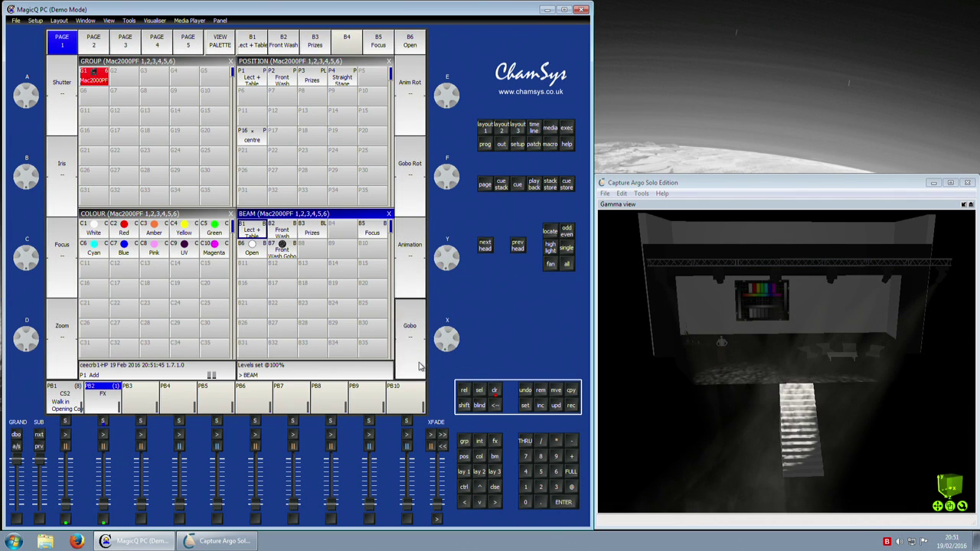
Record the look onto playback 10 and clear the programmer.
click(575, 407)
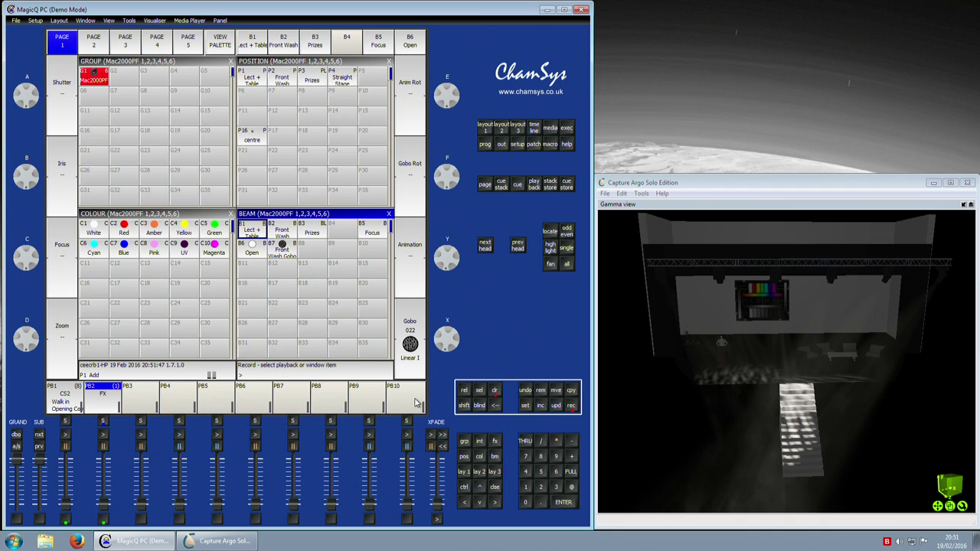
click(412, 423)
click(496, 391)
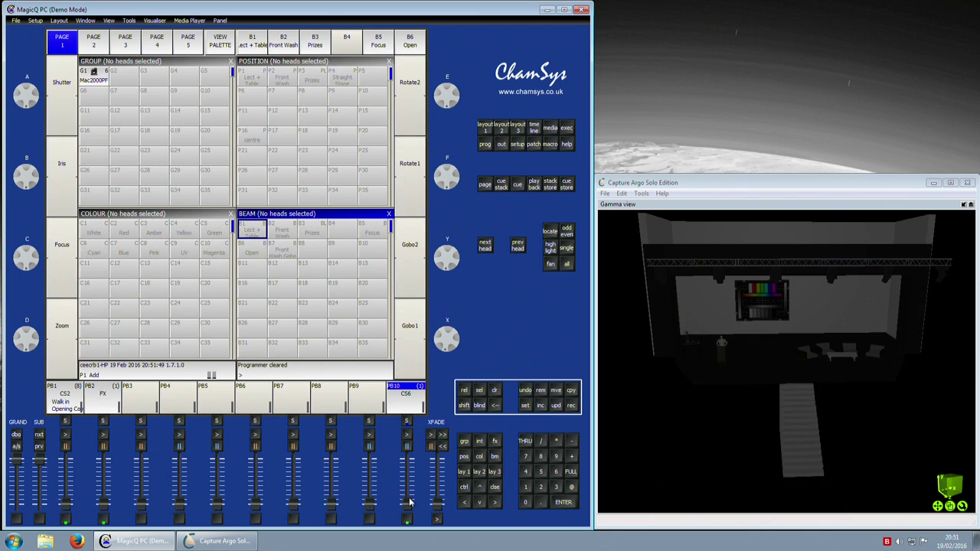
Test playback 10 by raising its fader and bringing it back down, and remove the cue stack from it.
click(390, 392)
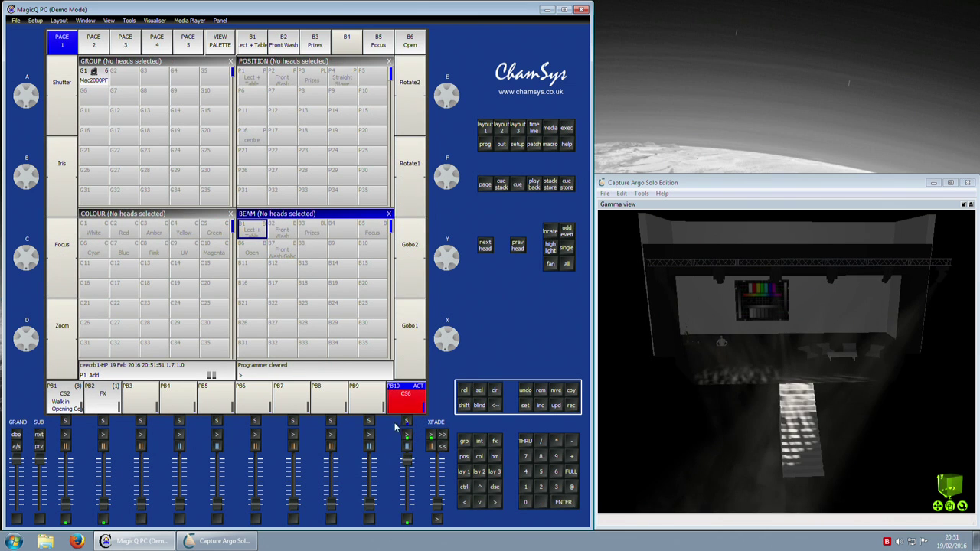
drag(404, 465, 412, 519)
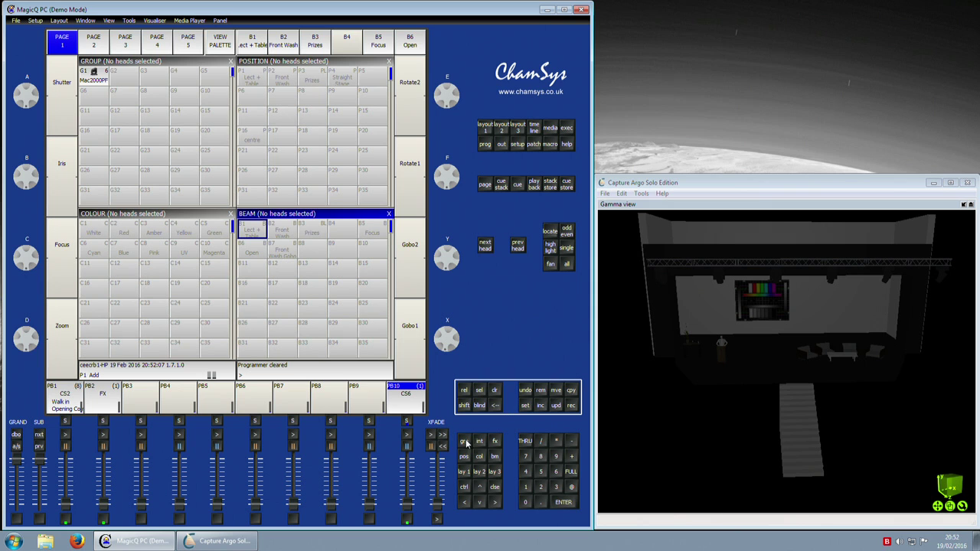
click(539, 392)
click(408, 421)
click(171, 161)
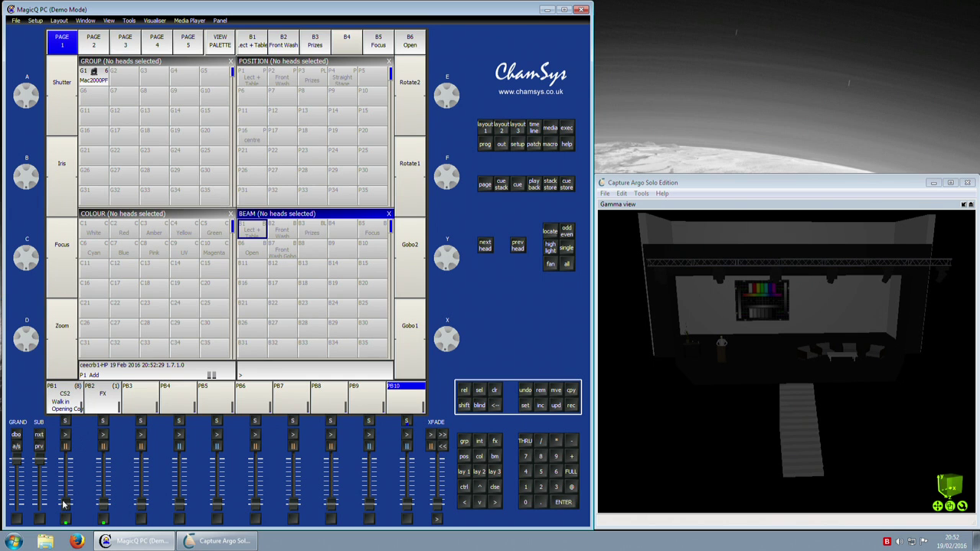
Switch to Capture Argo and examine the stage, lectern, seating and steps from several angles and distances.
mouse_move(63, 504)
mouse_down()
mouse_move(67, 494)
mouse_move(66, 506)
mouse_up()
click(743, 449)
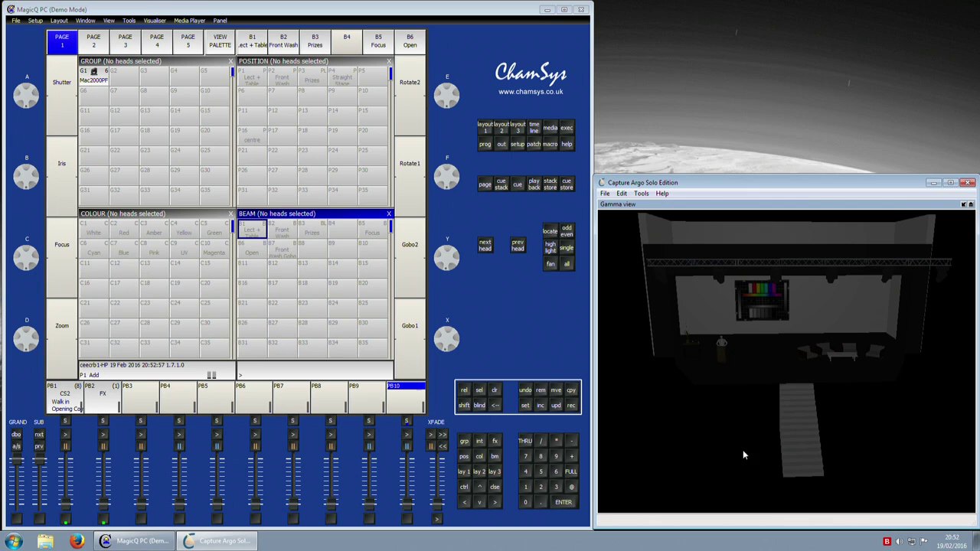
drag(718, 439, 735, 457)
drag(658, 439, 713, 406)
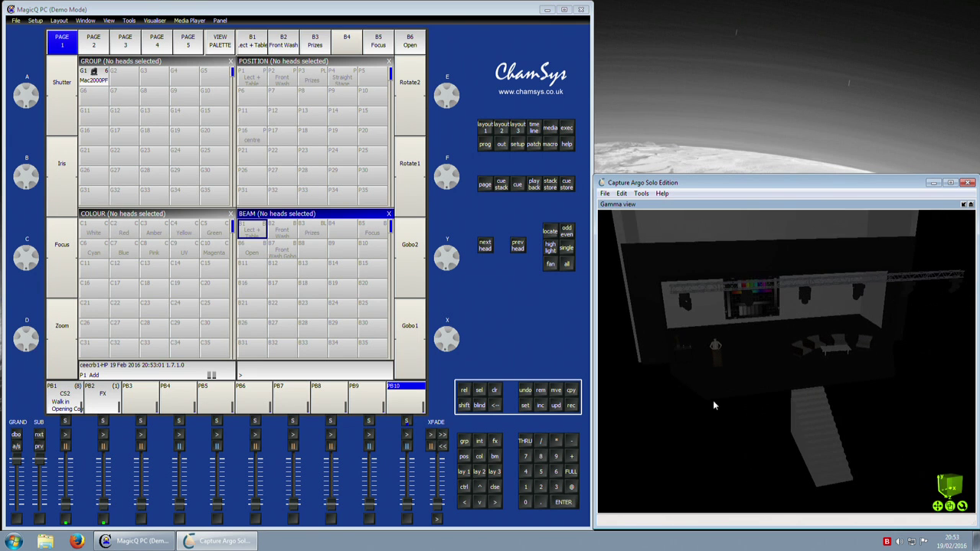
scroll(678, 367, up, 5)
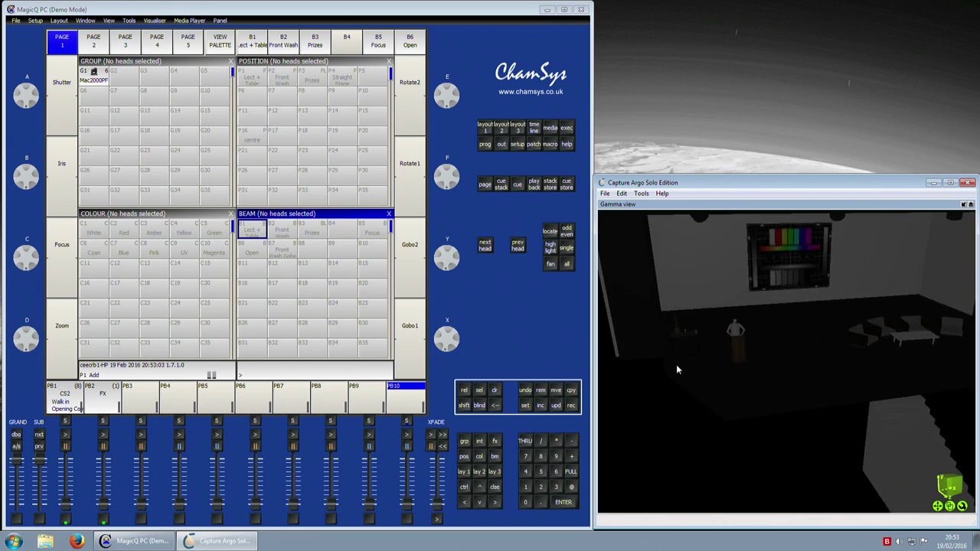
drag(698, 364, 798, 337)
scroll(799, 337, down, 6)
drag(908, 379, 897, 325)
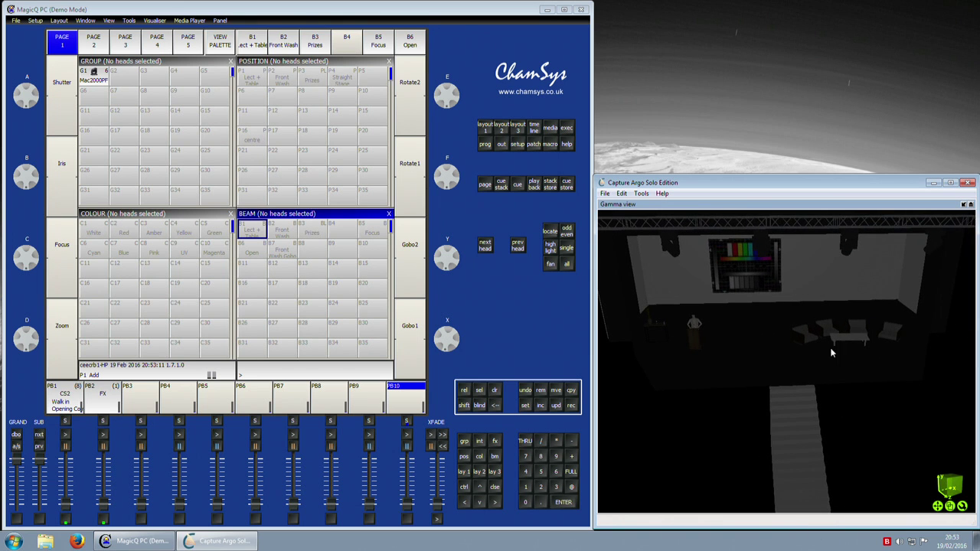
drag(832, 353, 802, 375)
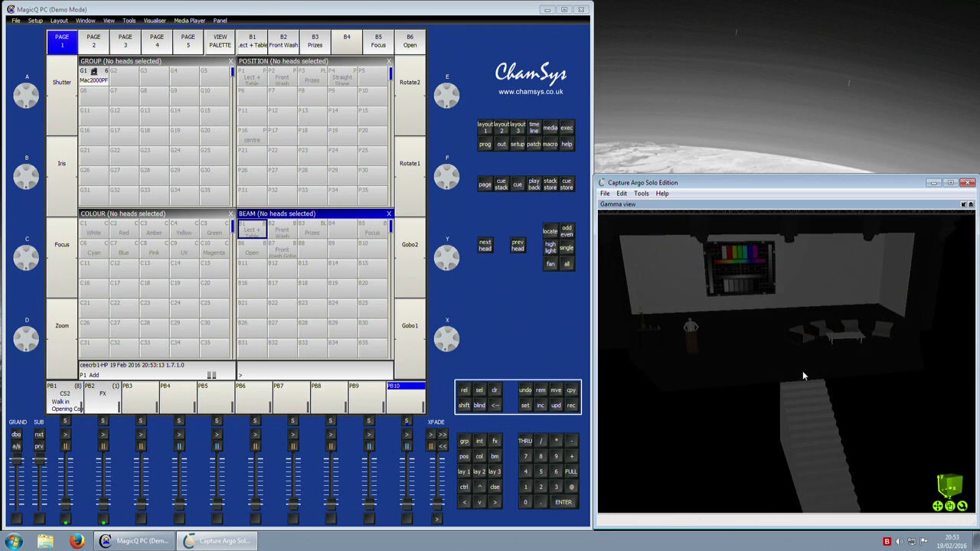
scroll(803, 373, down, 2)
drag(776, 468, 749, 469)
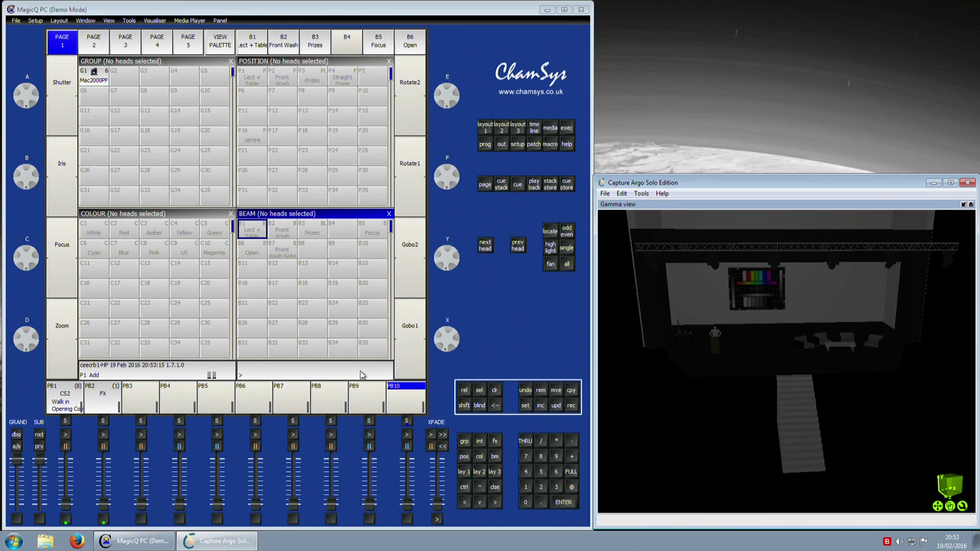
Show the cue stack of playback 1 in MagicQ and raise that playback's fader to full.
click(65, 422)
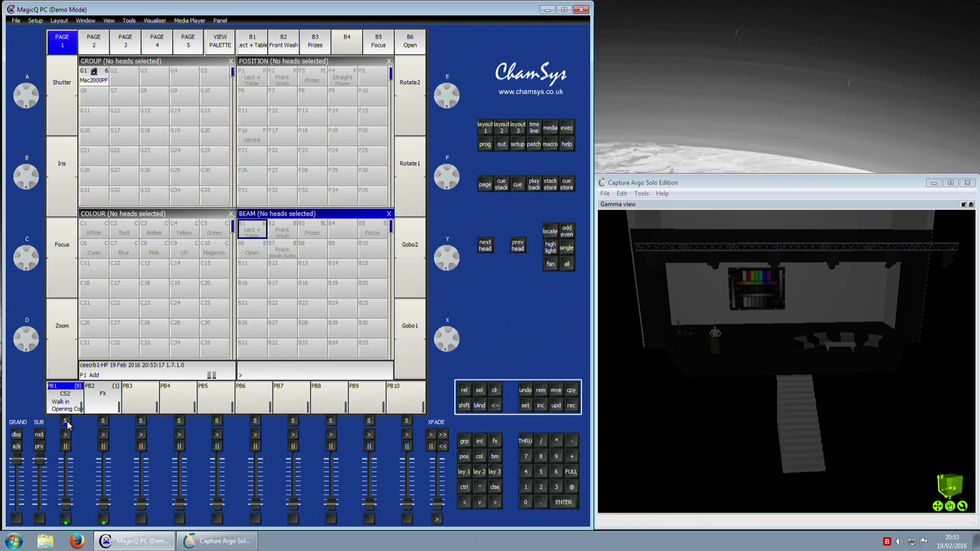
click(65, 421)
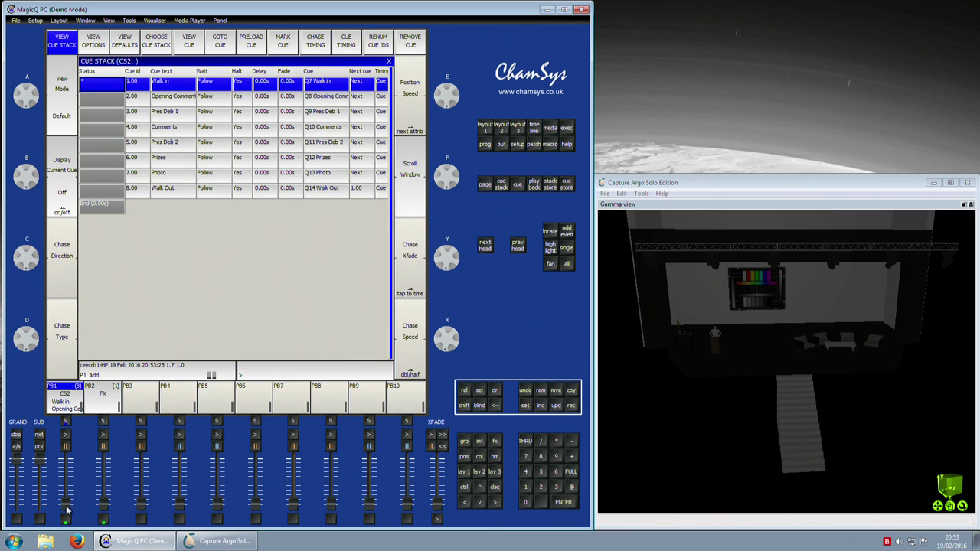
drag(67, 509, 66, 459)
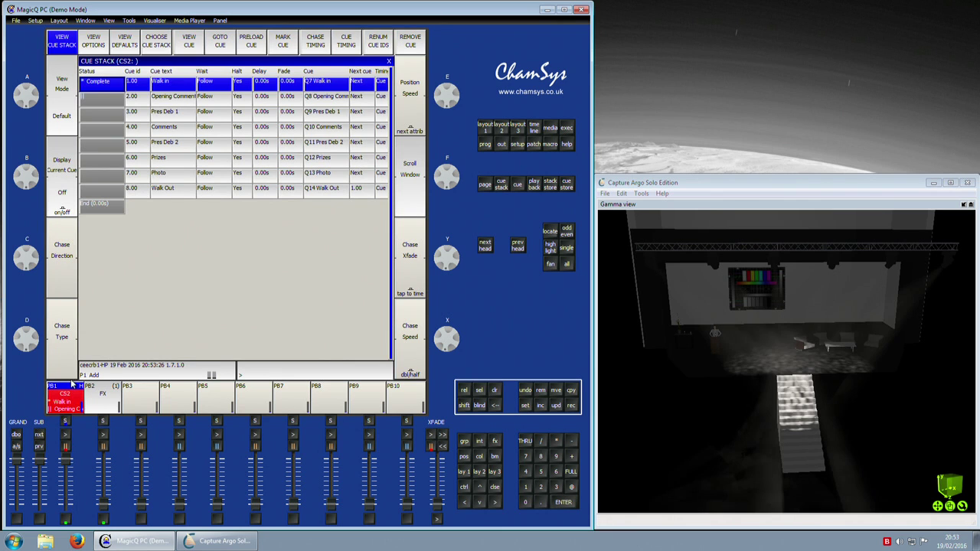
Step playback 1 through all its cues, from Opening Comments to Walk Out and round to Walk in.
click(66, 437)
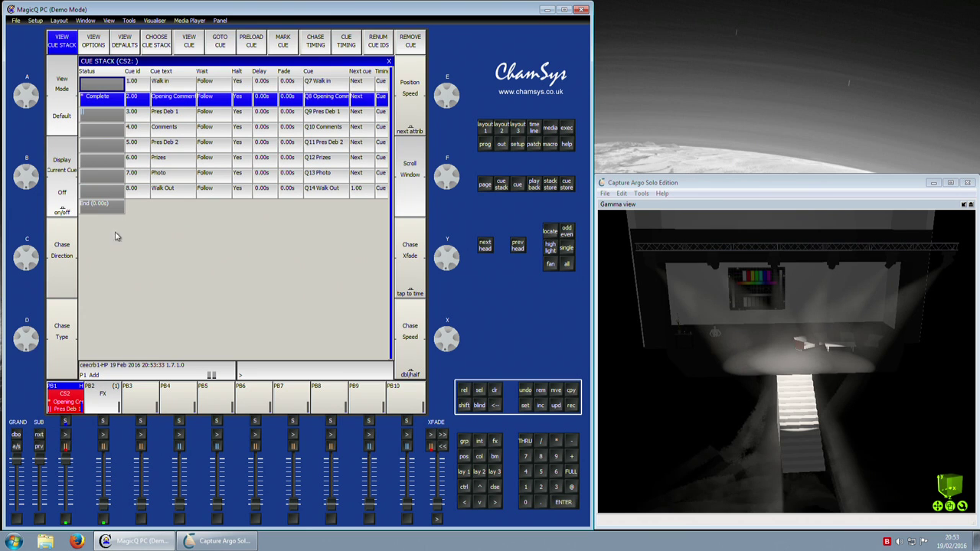
click(67, 437)
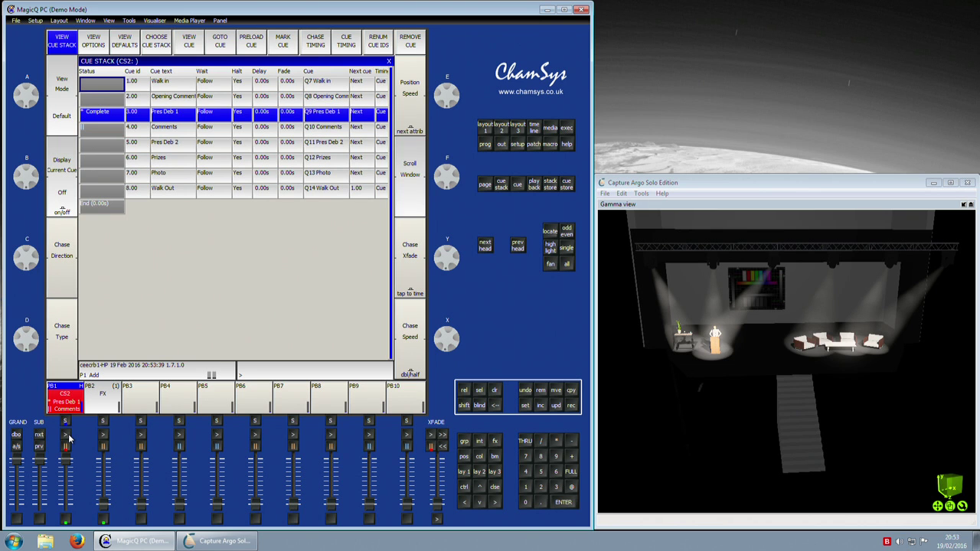
click(66, 437)
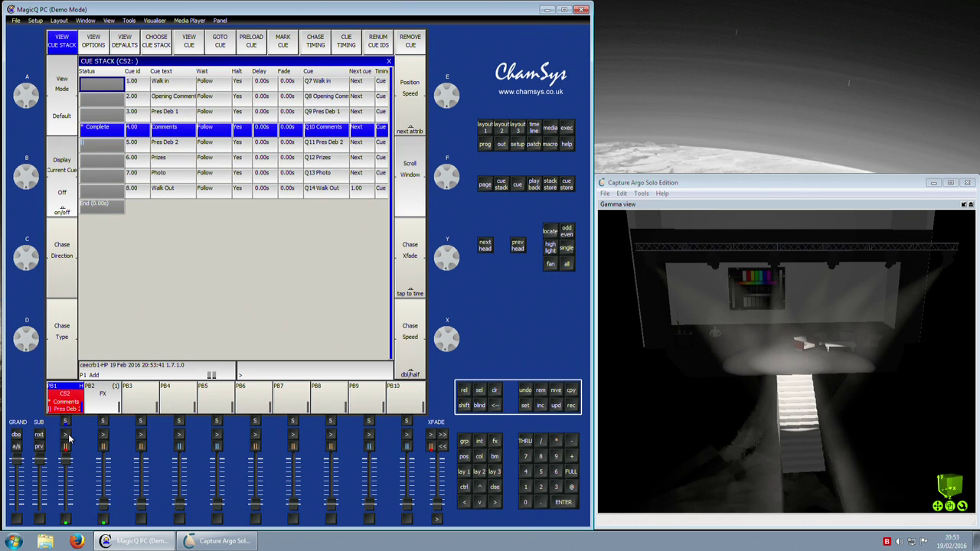
click(66, 437)
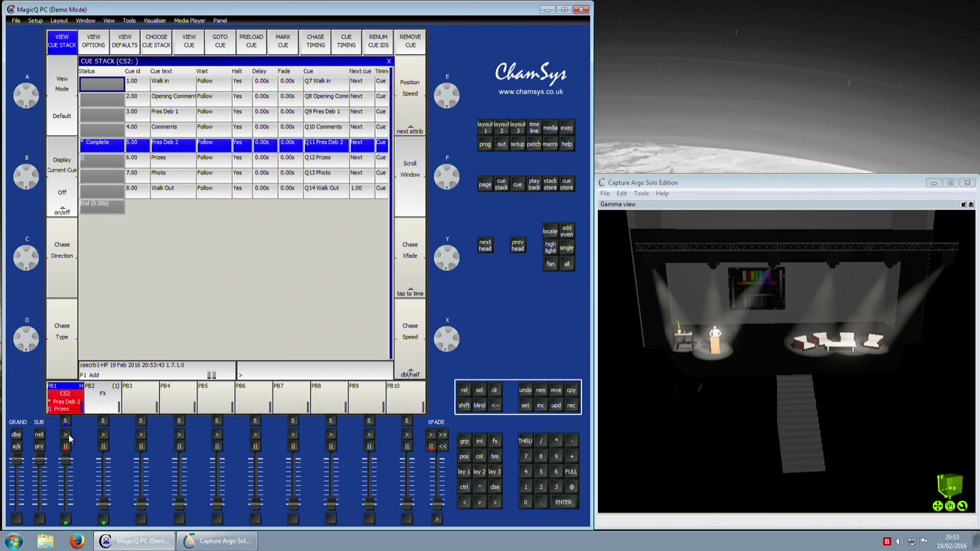
click(67, 437)
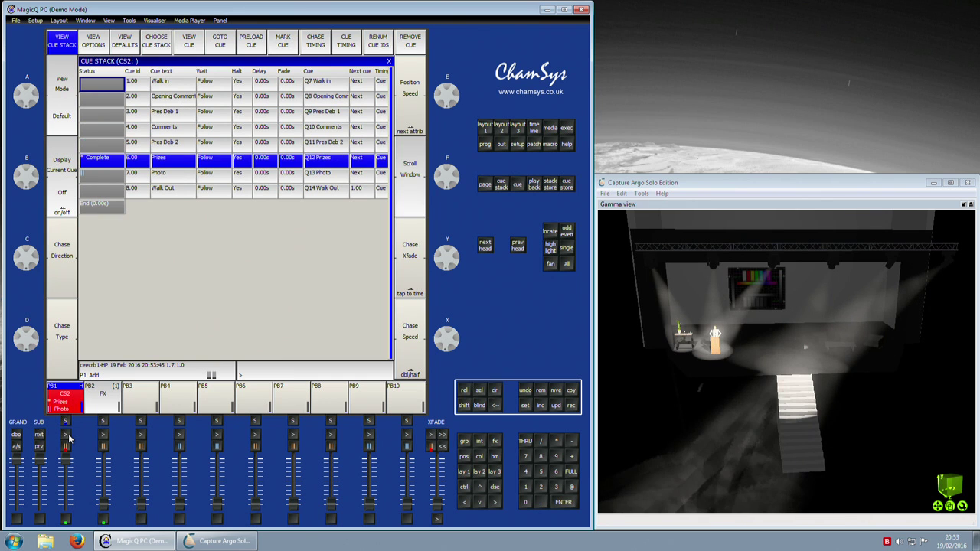
click(67, 437)
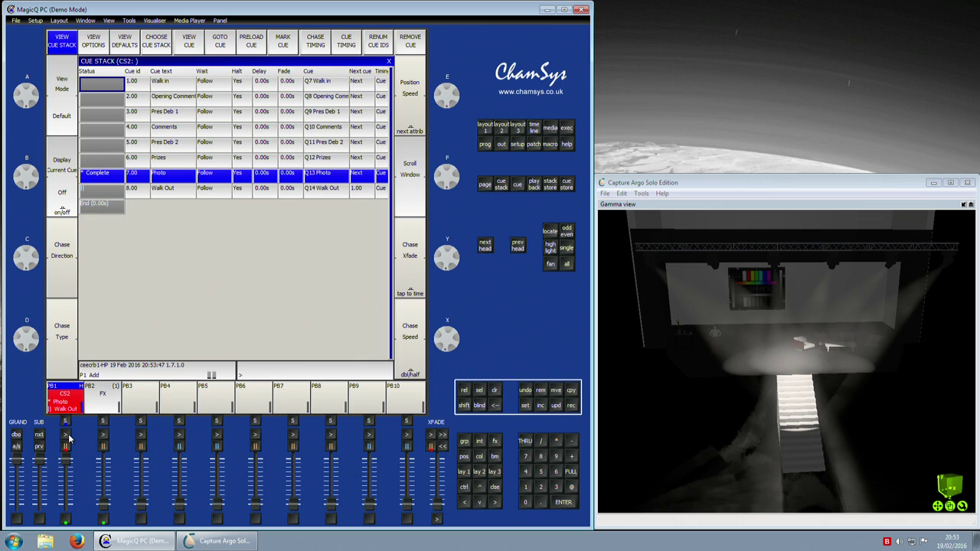
click(67, 437)
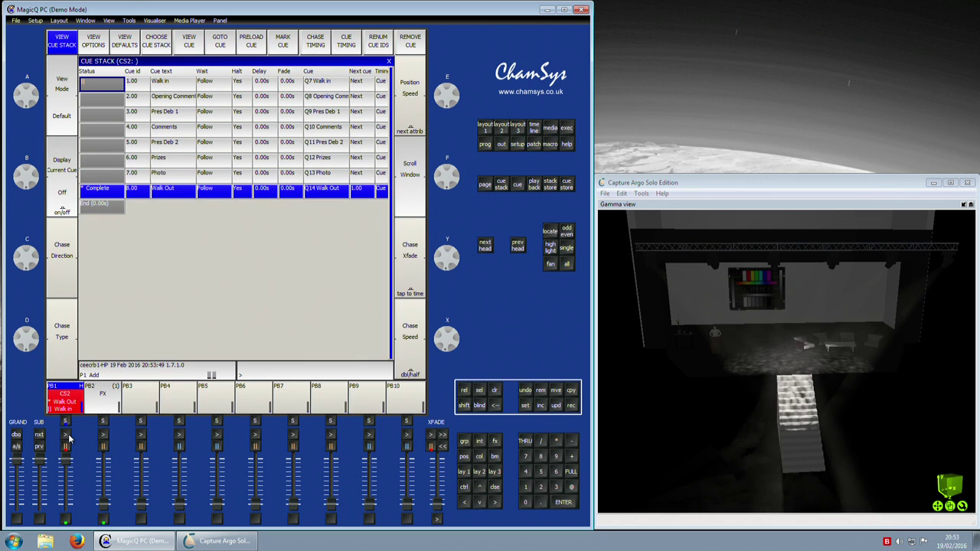
click(67, 437)
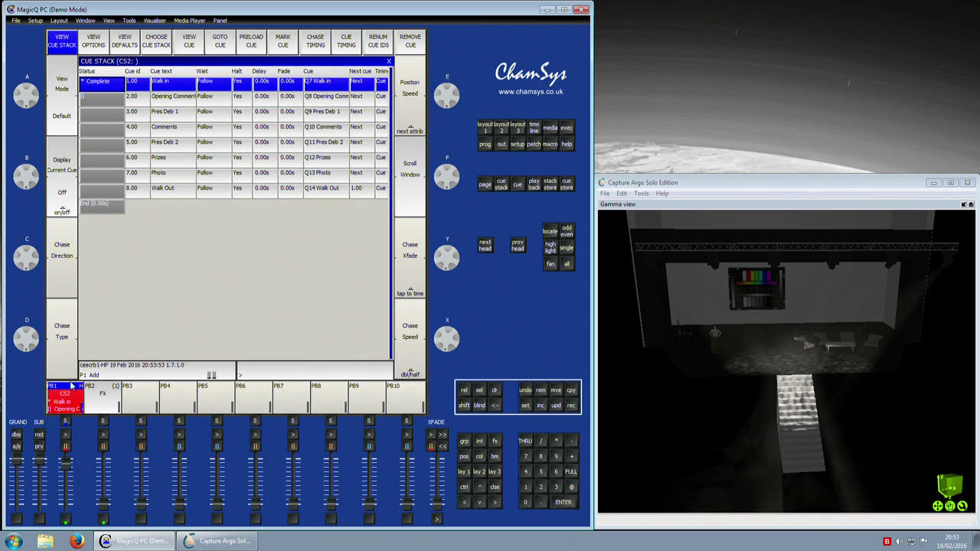
Lower playback 1's fader fully to zero to release the playback.
drag(66, 463, 65, 505)
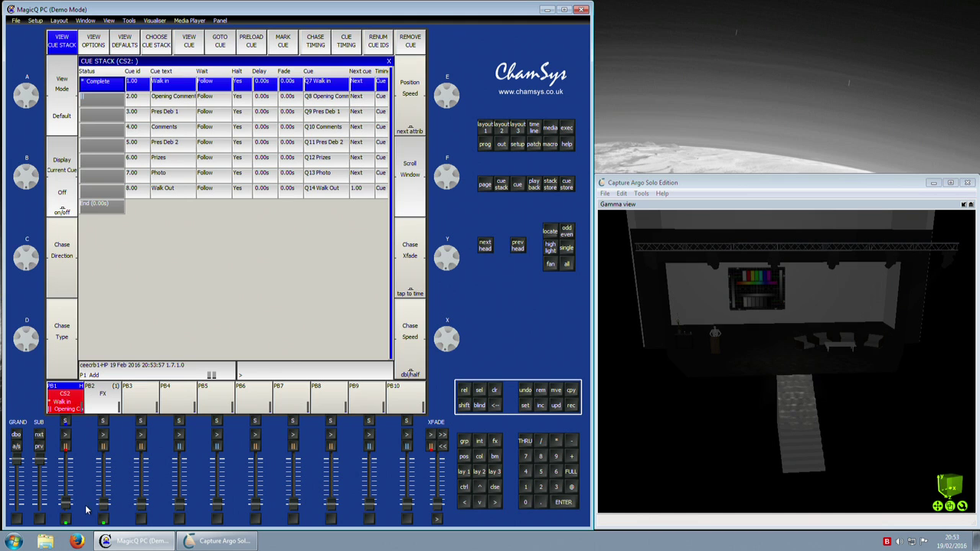
drag(68, 506, 67, 519)
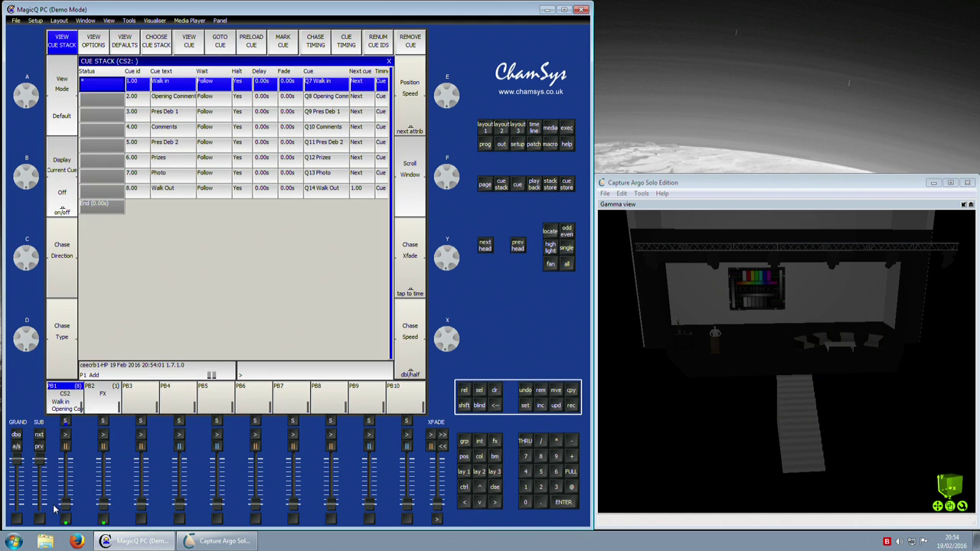
click(67, 513)
mouse_move(74, 437)
mouse_down()
mouse_move(67, 510)
mouse_move(63, 410)
mouse_move(62, 443)
mouse_up()
Raise playback 1 to check the Walk in look on the stage model, and bring the fader back to zero.
drag(65, 504, 75, 439)
click(703, 446)
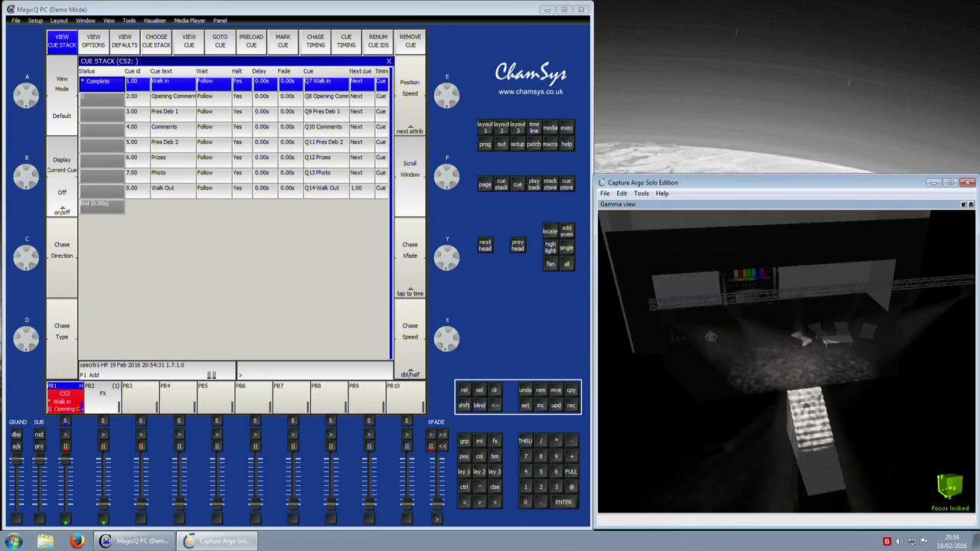
mouse_move(703, 447)
mouse_down()
mouse_move(754, 448)
mouse_move(711, 454)
mouse_move(710, 425)
mouse_move(711, 454)
mouse_up()
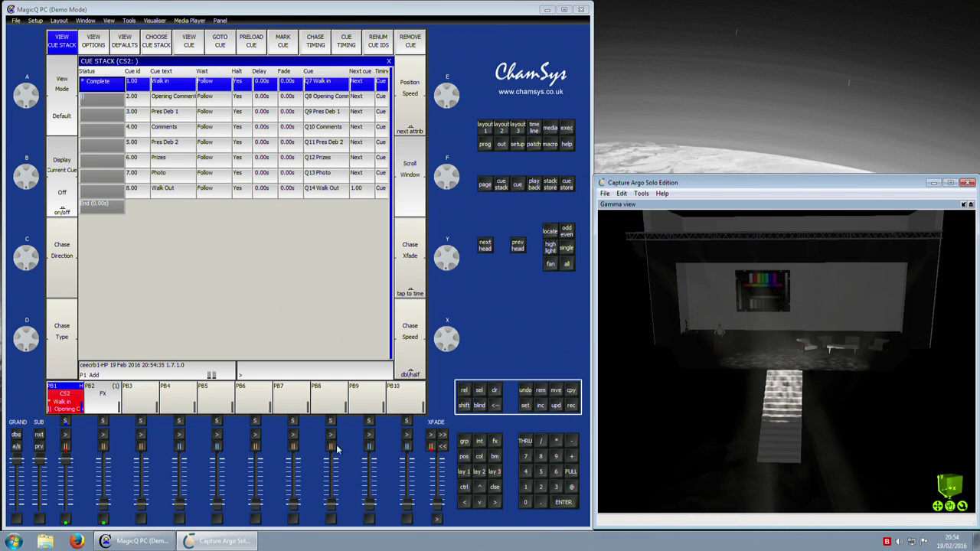
drag(68, 464, 66, 514)
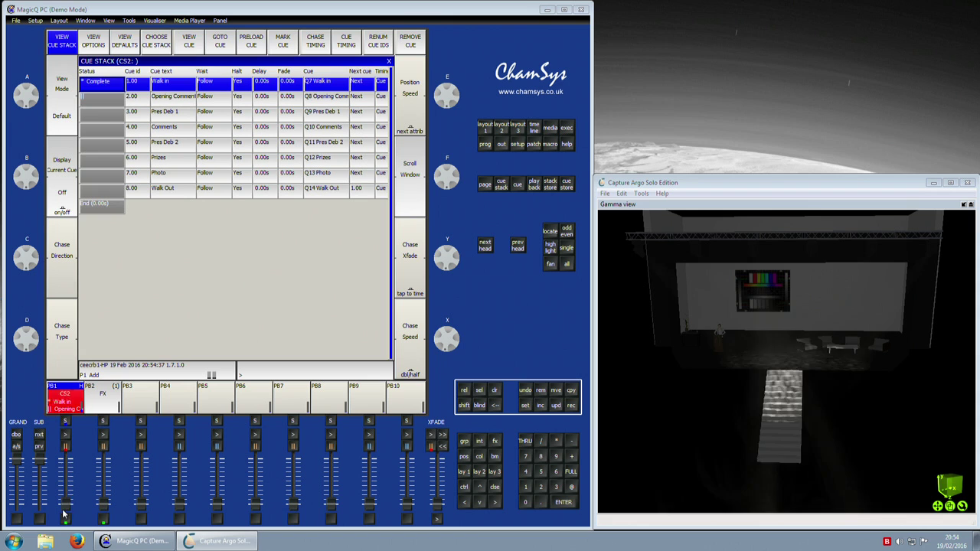
mouse_move(63, 510)
mouse_down()
mouse_move(69, 451)
mouse_move(72, 496)
mouse_move(62, 445)
mouse_move(71, 526)
mouse_up()
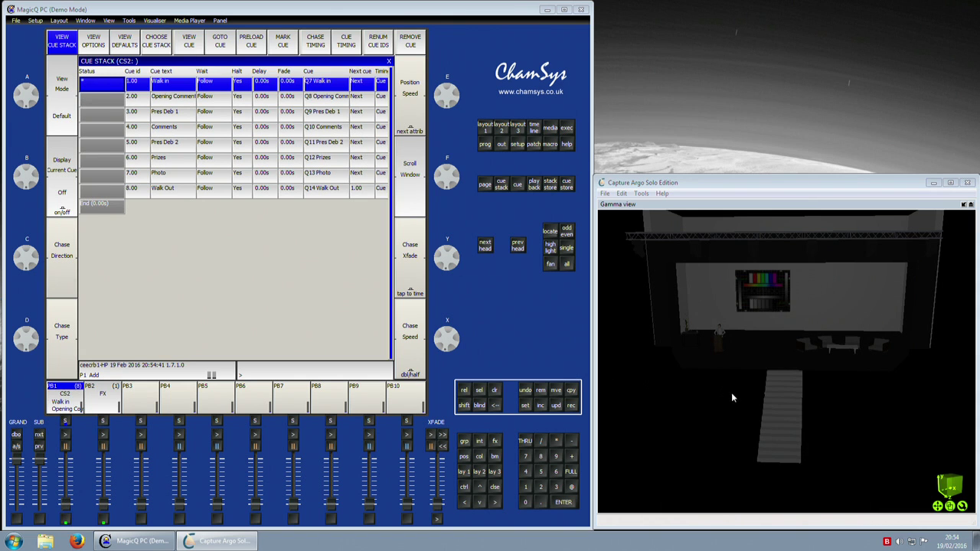
Bring playback 1's fader up to full and jump directly to cue 8, Walk Out.
drag(731, 397, 659, 378)
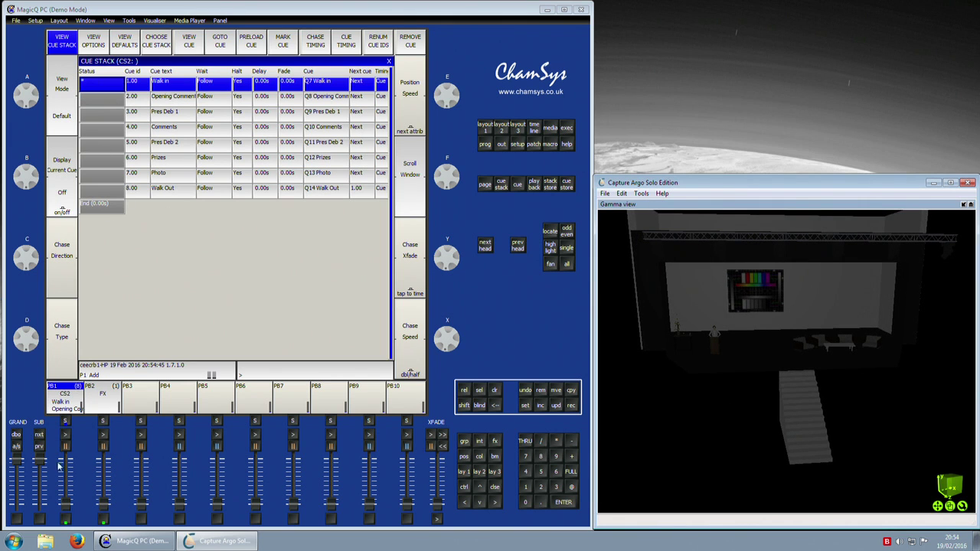
drag(65, 501, 71, 450)
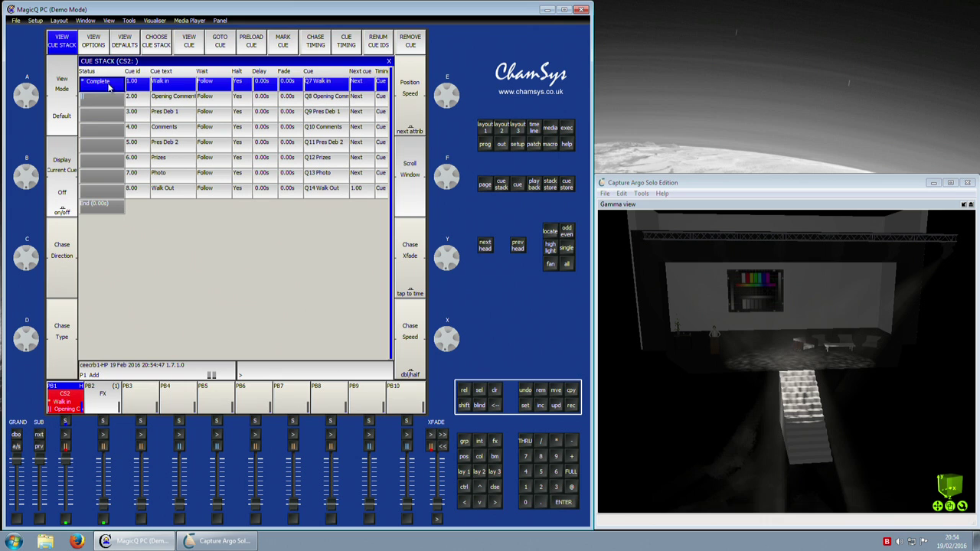
click(540, 458)
click(561, 501)
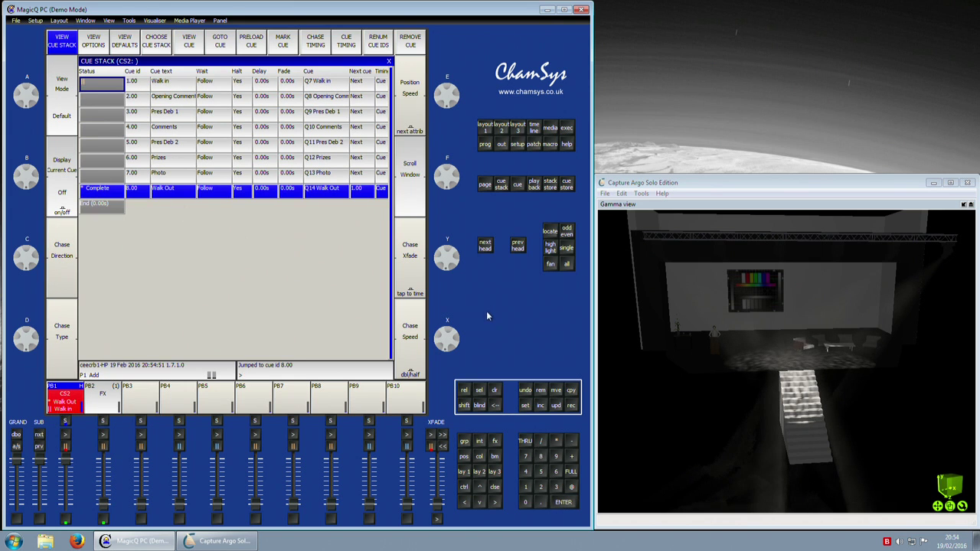
Jump playback 1 directly to cues 3 and 5, and finish by clearing the programmer and lowering the fader to zero.
click(557, 488)
click(563, 503)
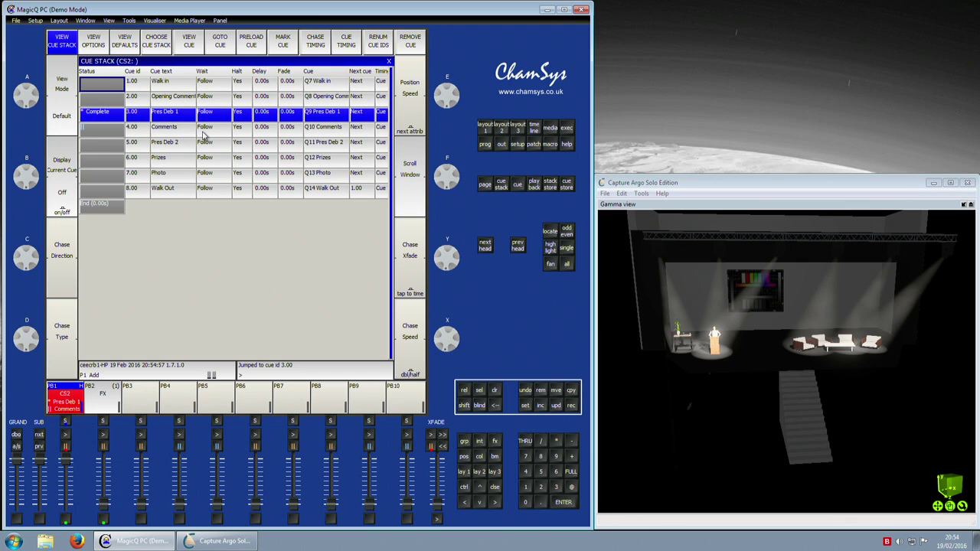
click(540, 473)
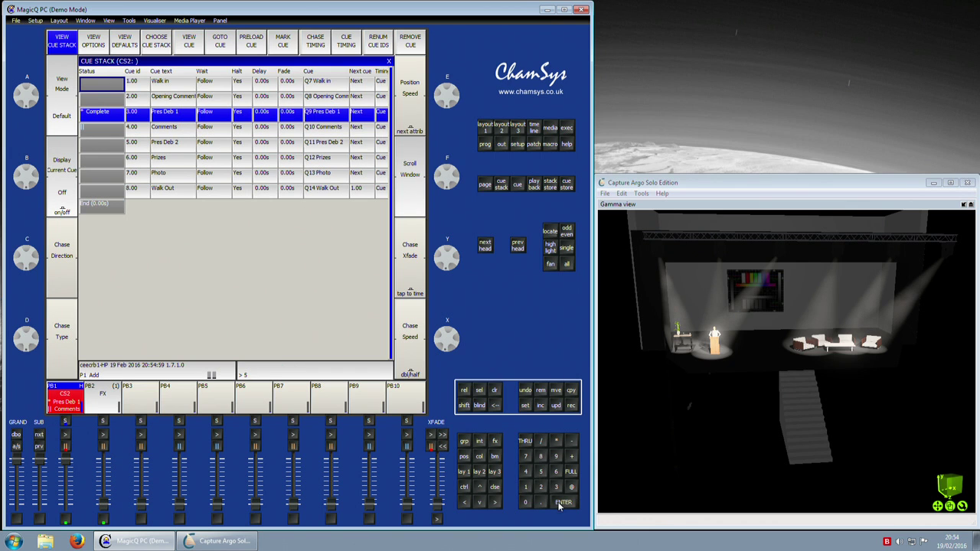
click(562, 502)
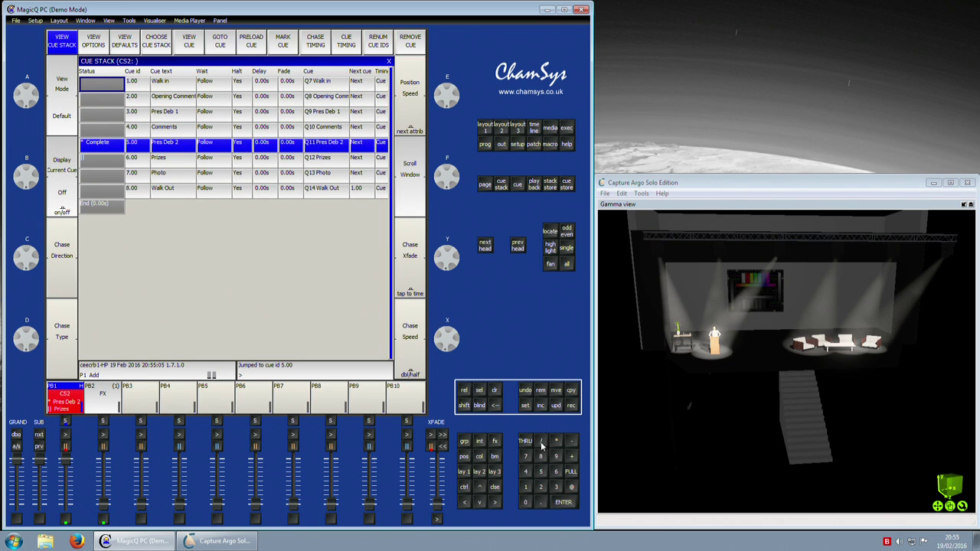
click(494, 390)
drag(67, 459, 68, 509)
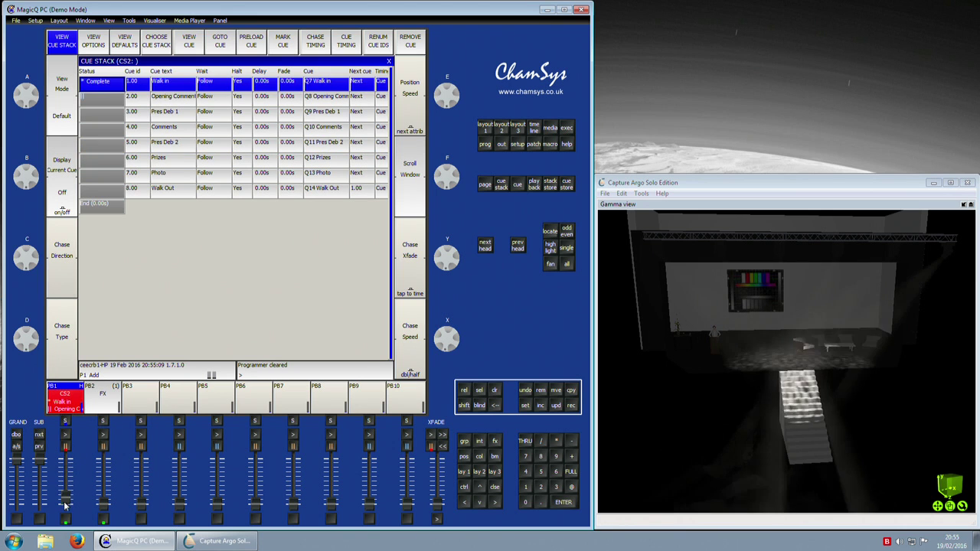
Bring the Mac2000PF group to full intensity and give it the Lect + Table position and beam palettes.
click(464, 474)
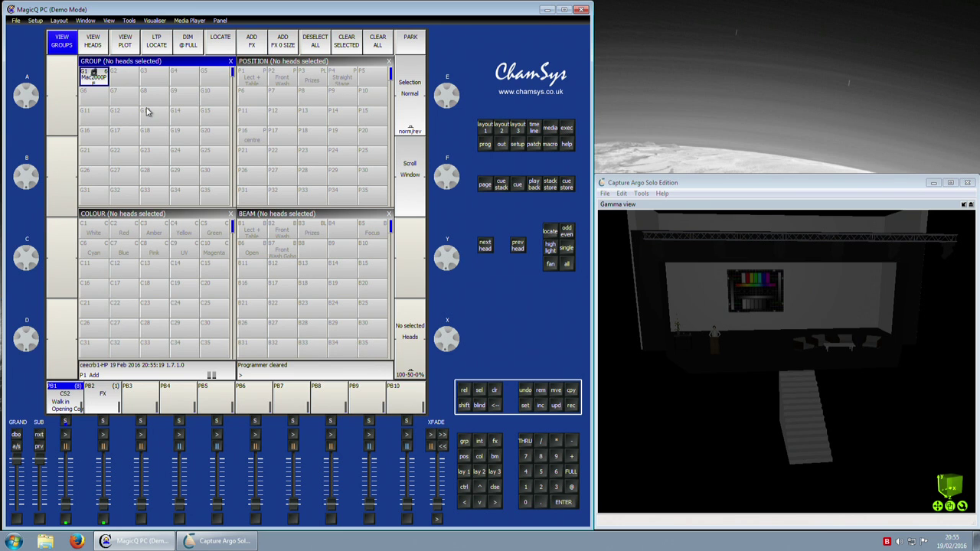
click(97, 83)
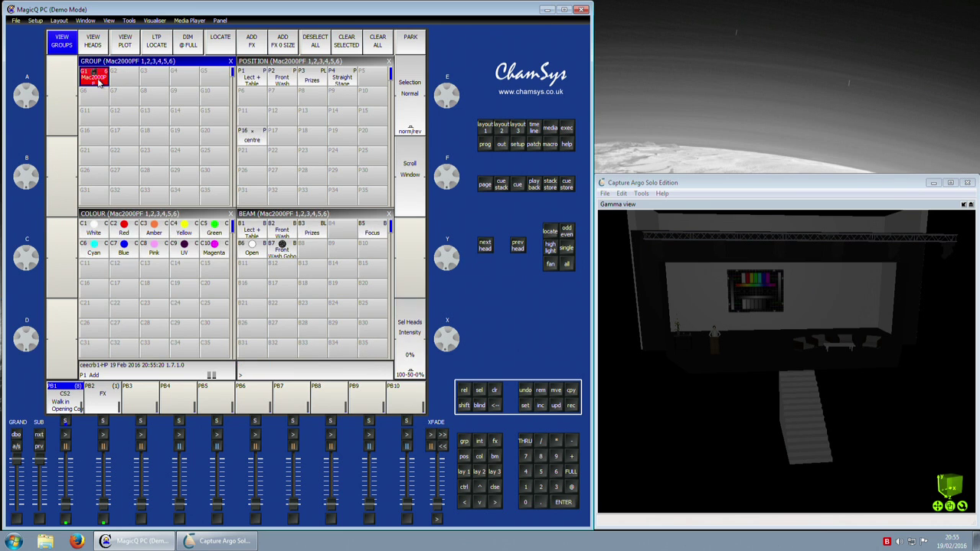
click(571, 473)
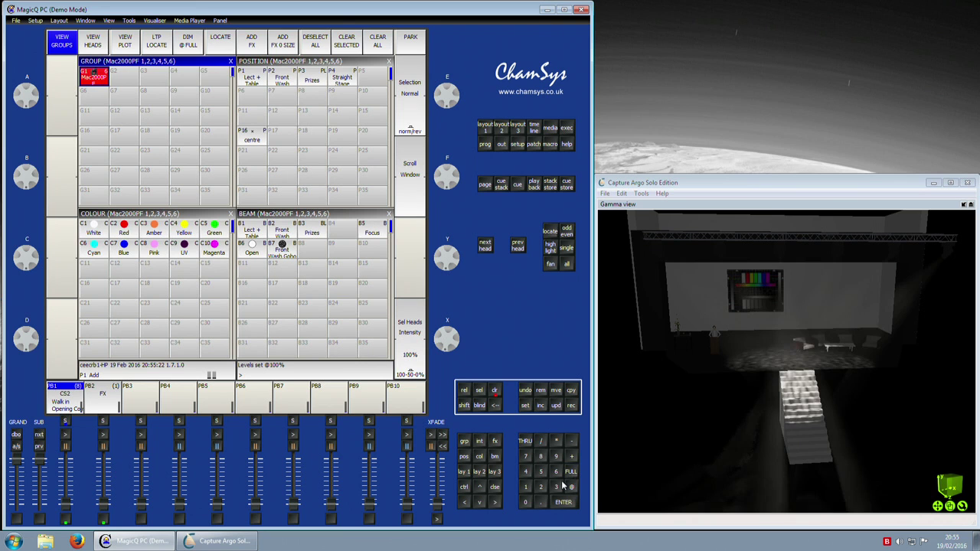
click(258, 75)
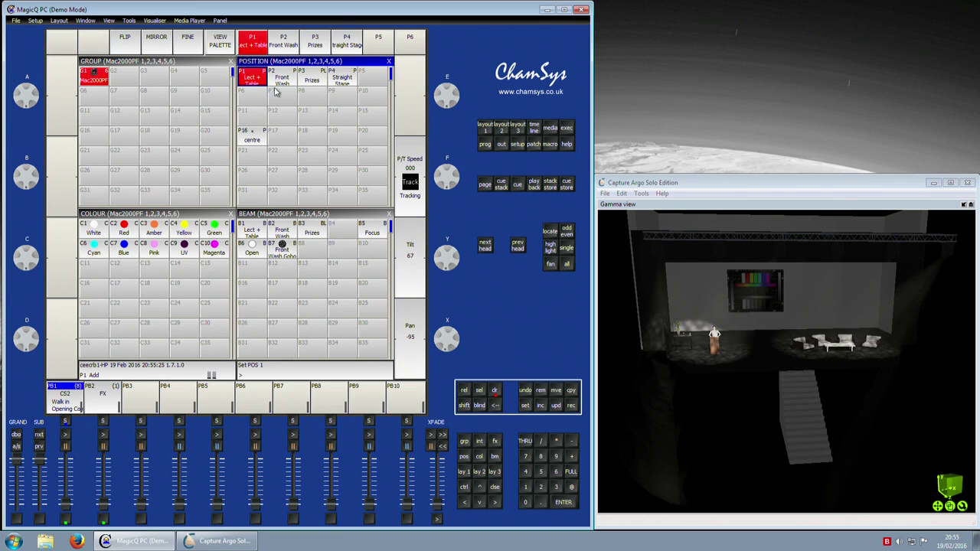
click(253, 249)
click(257, 229)
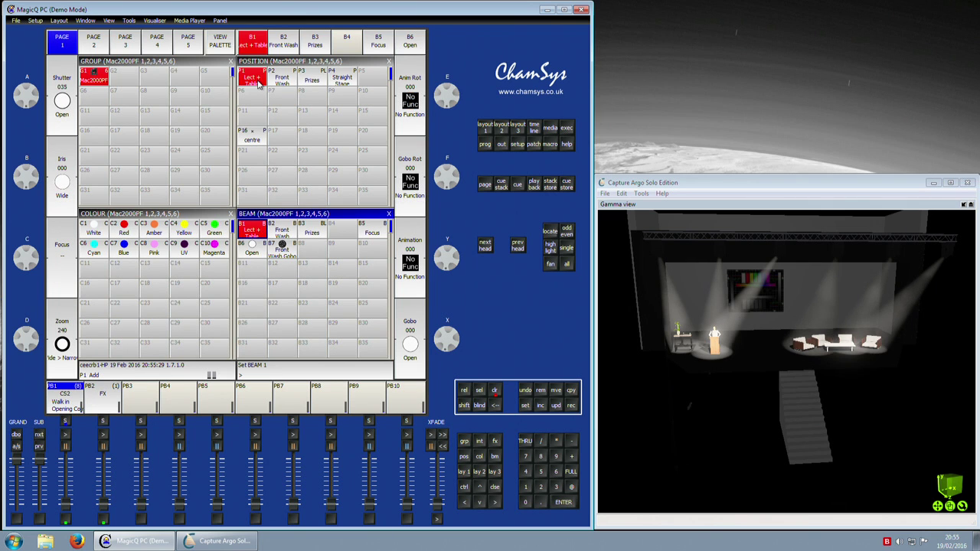
Try the Prizes and Straight Stage position palettes on the Mac2000PF heads, ending on the Front Wash position.
click(282, 82)
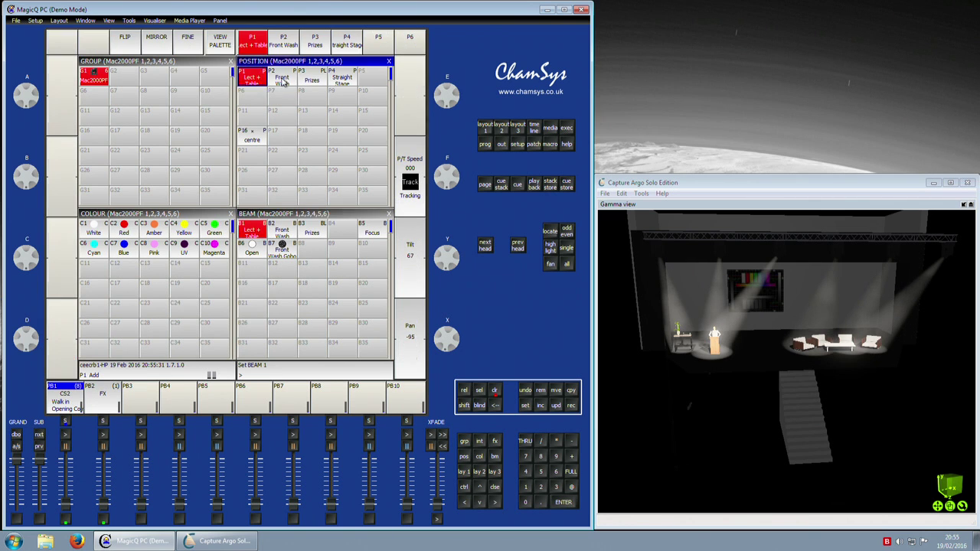
click(307, 81)
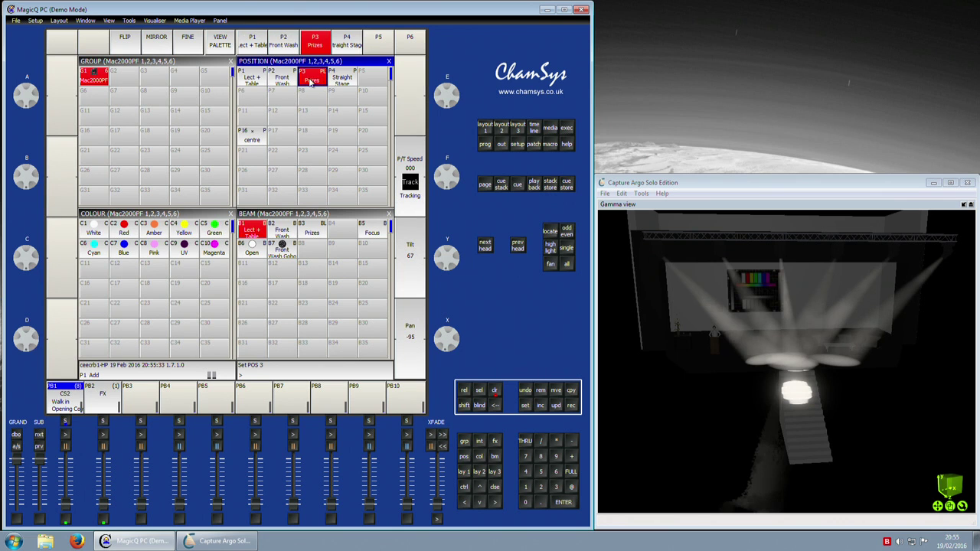
click(350, 87)
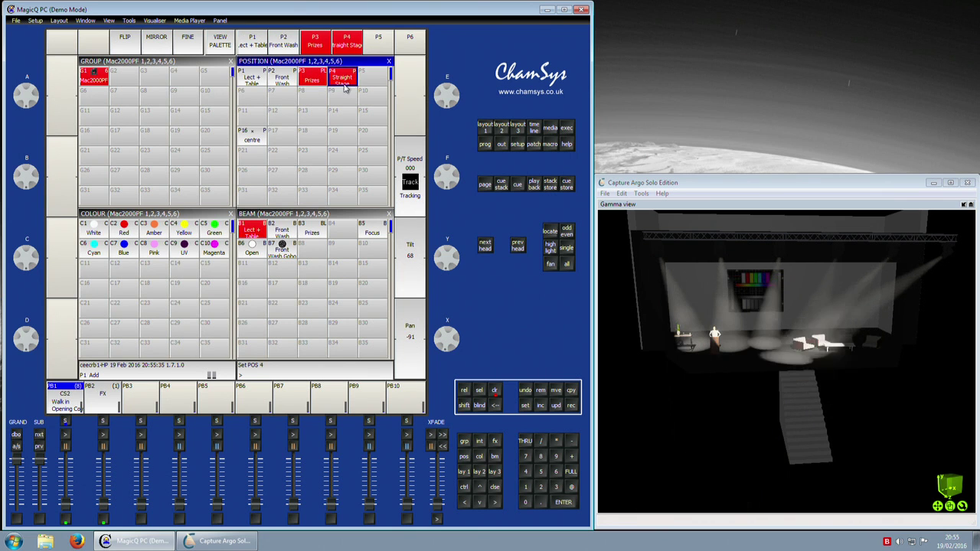
click(284, 79)
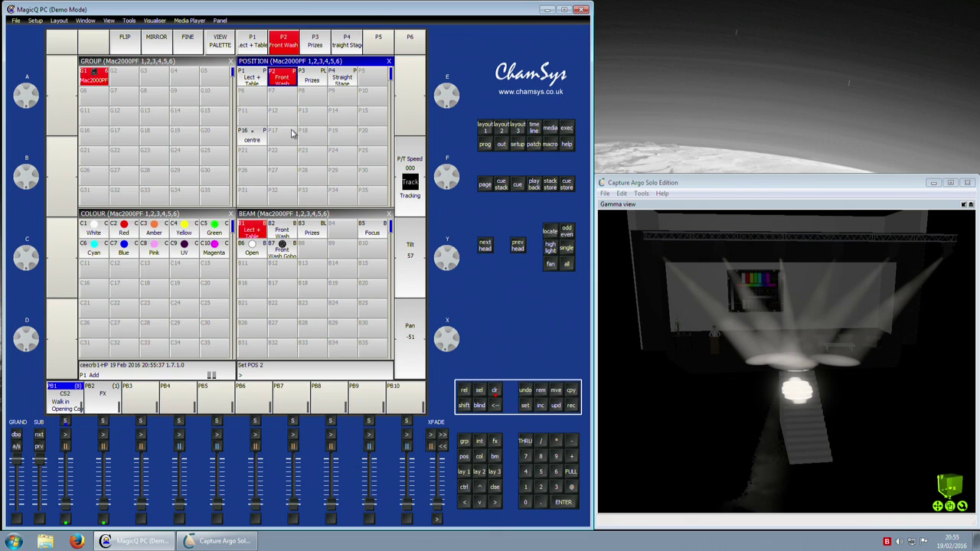
Try the Front Wash, Prizes and Front Wash Gobo beam palettes, and reapply the Lect + Table beam and position.
click(283, 231)
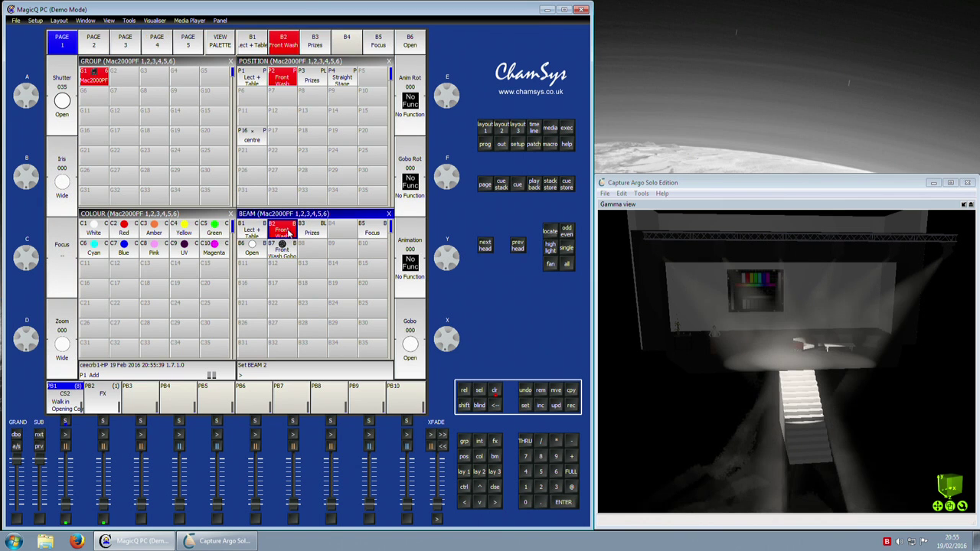
click(312, 232)
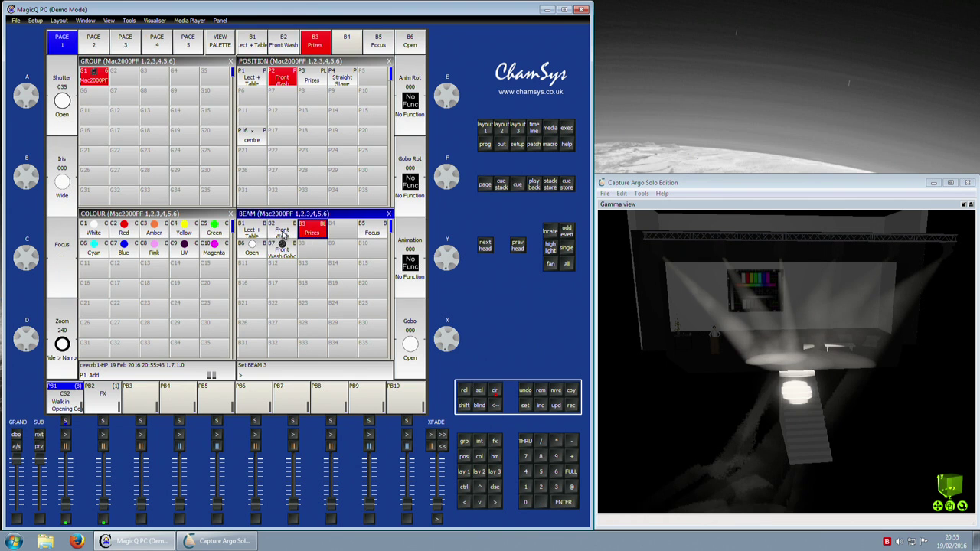
click(284, 233)
click(284, 250)
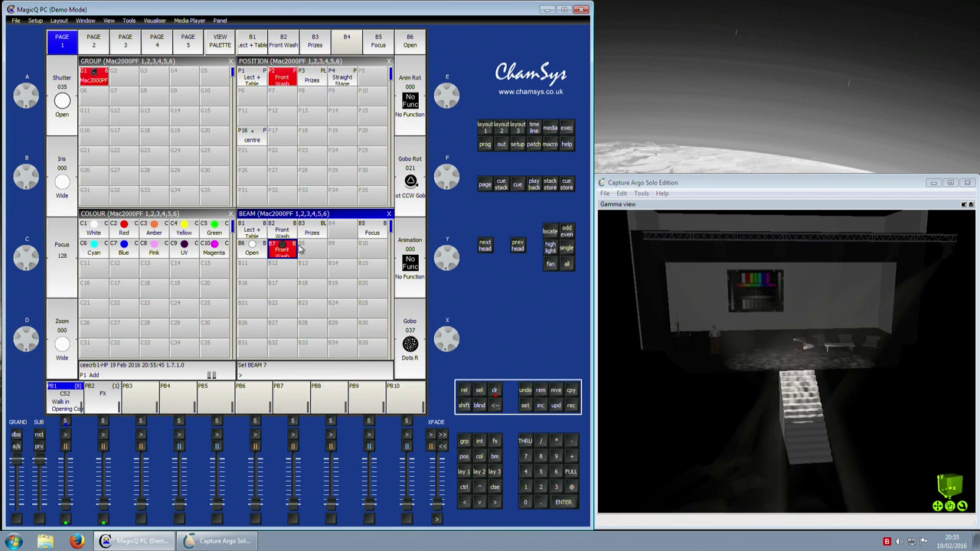
click(259, 234)
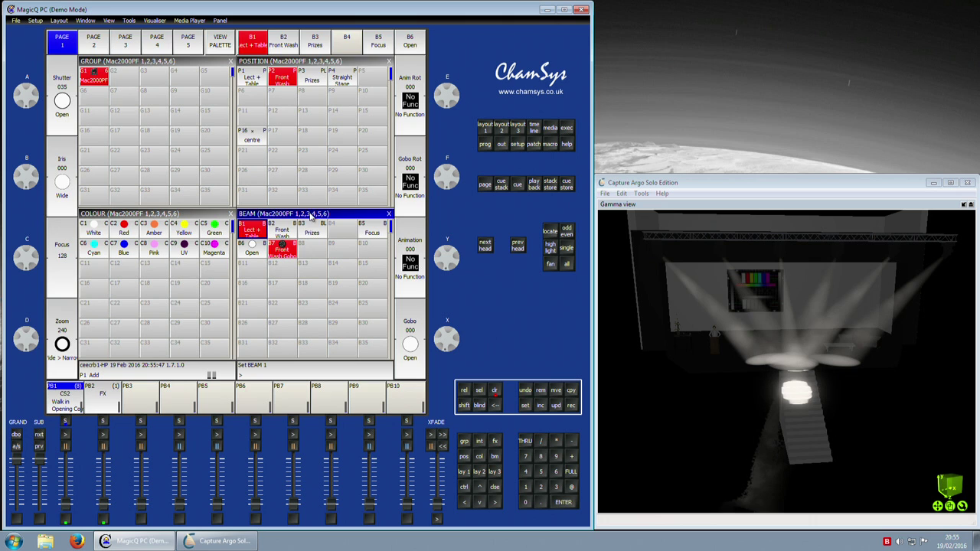
click(254, 83)
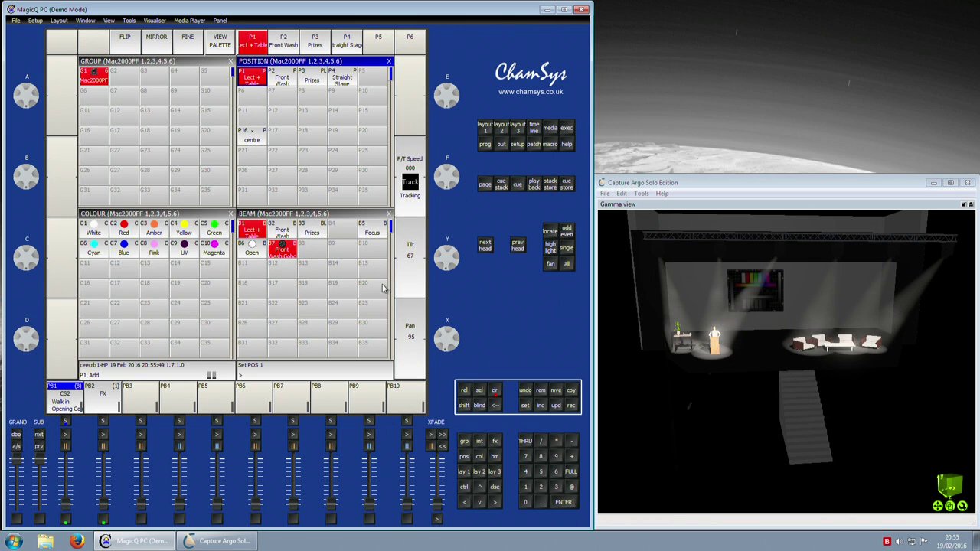
Clear the programmer, and bring playback 1 up to its Walk in look and back down to zero.
click(496, 392)
click(76, 408)
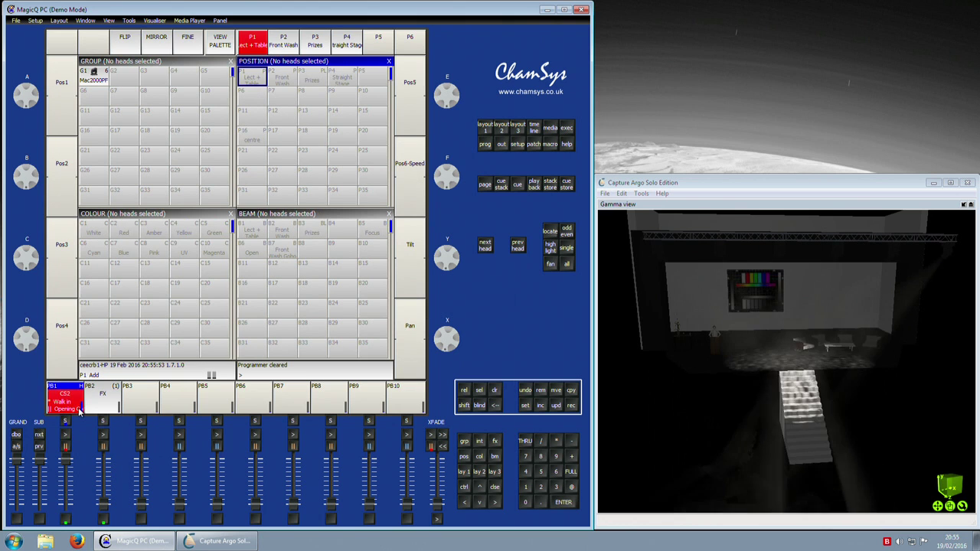
drag(65, 461, 66, 503)
Switch to Capture, open the project ShittyCorprotate2.c2p and enlarge the Gamma view to fill the window.
click(605, 194)
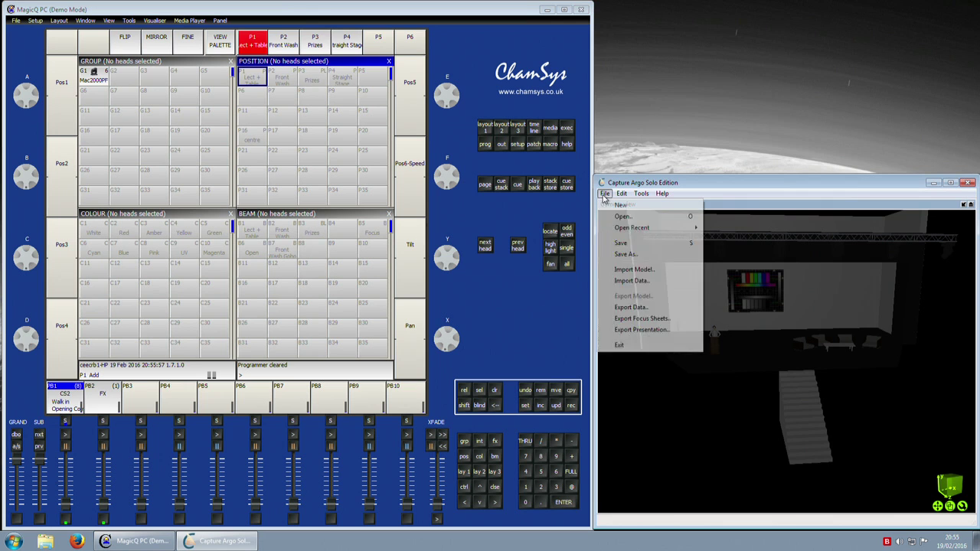
click(622, 218)
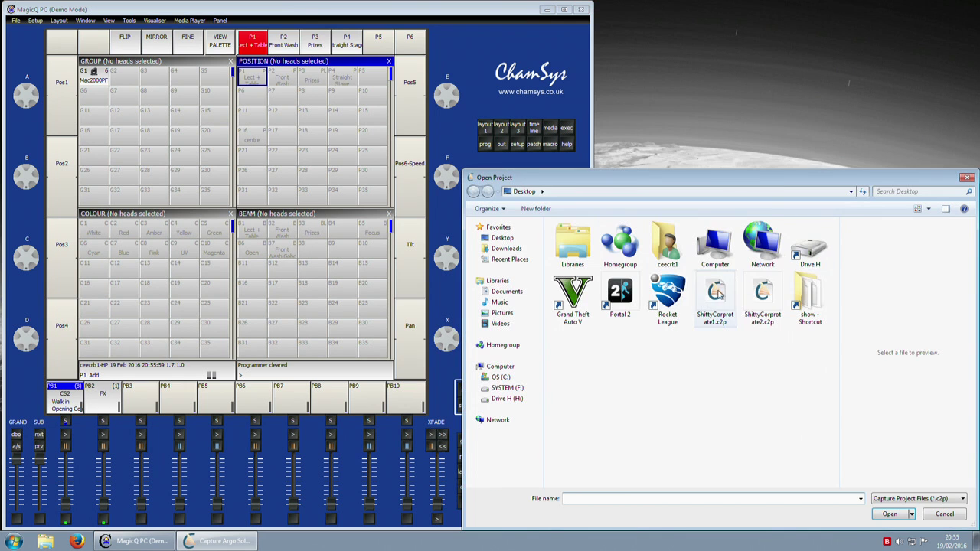
click(763, 298)
click(890, 514)
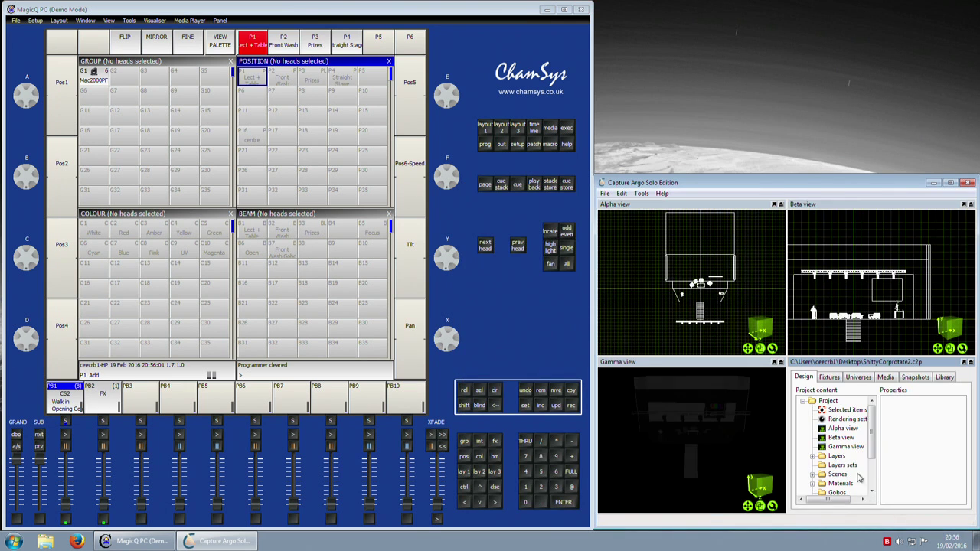
click(774, 362)
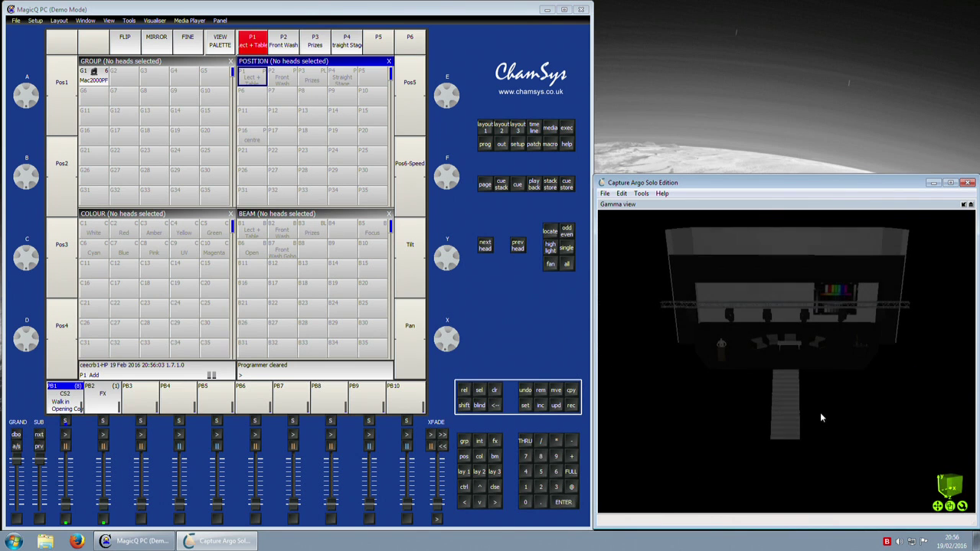
Frame the new venue in the Gamma view so the truss, stage furniture, lectern and steps are seen from the front.
drag(816, 423, 854, 411)
scroll(803, 398, up, 5)
scroll(841, 402, down, 3)
scroll(847, 396, down, 1)
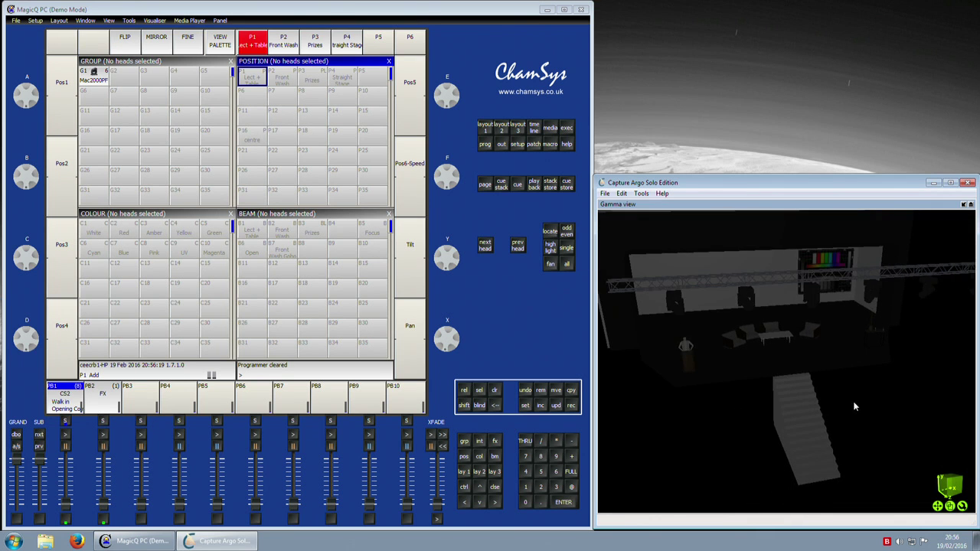
key(1)
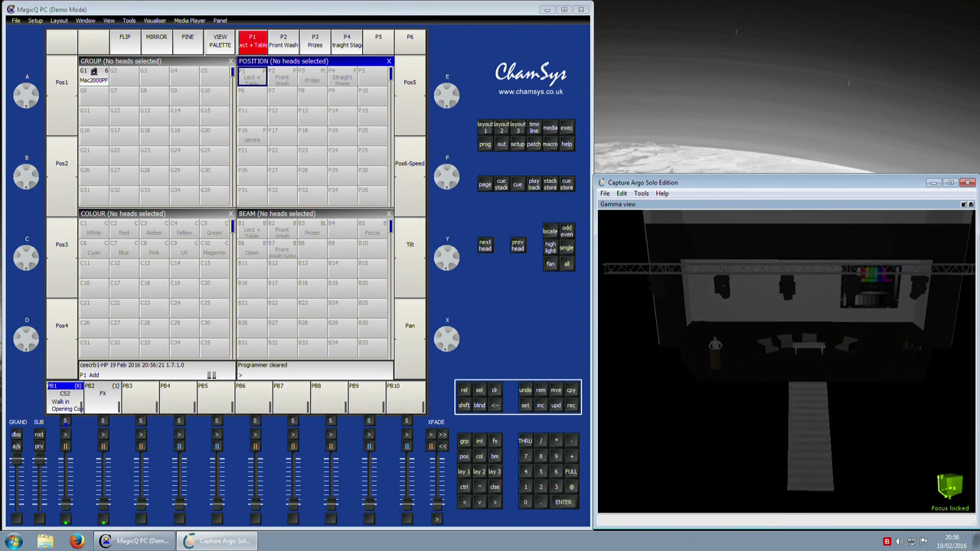
drag(847, 396, 839, 347)
scroll(841, 403, up, 3)
drag(823, 385, 813, 337)
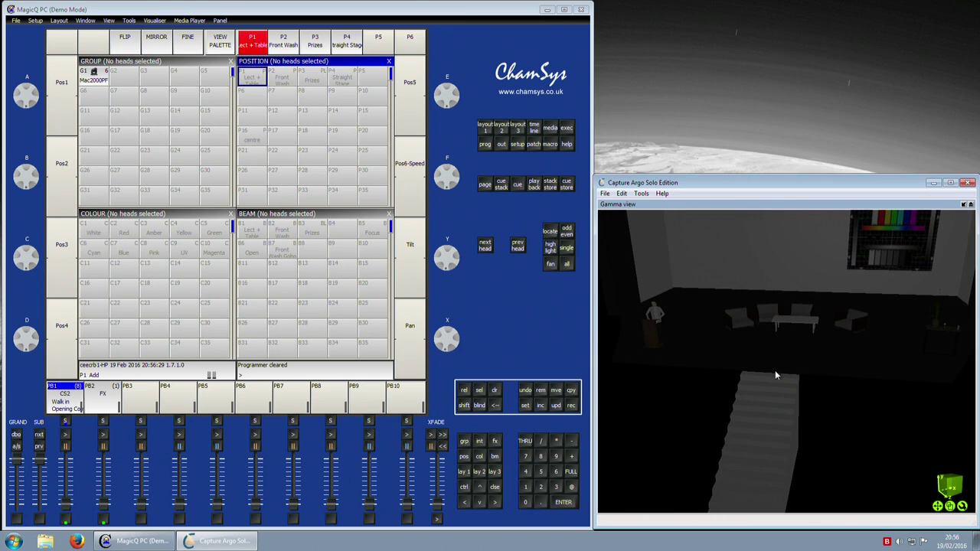
mouse_move(762, 412)
mouse_down()
mouse_move(708, 427)
mouse_move(789, 425)
mouse_move(784, 432)
mouse_move(748, 416)
mouse_move(763, 412)
mouse_move(682, 458)
mouse_move(612, 448)
mouse_move(712, 451)
mouse_move(728, 405)
mouse_move(750, 413)
mouse_up()
scroll(831, 416, down, 2)
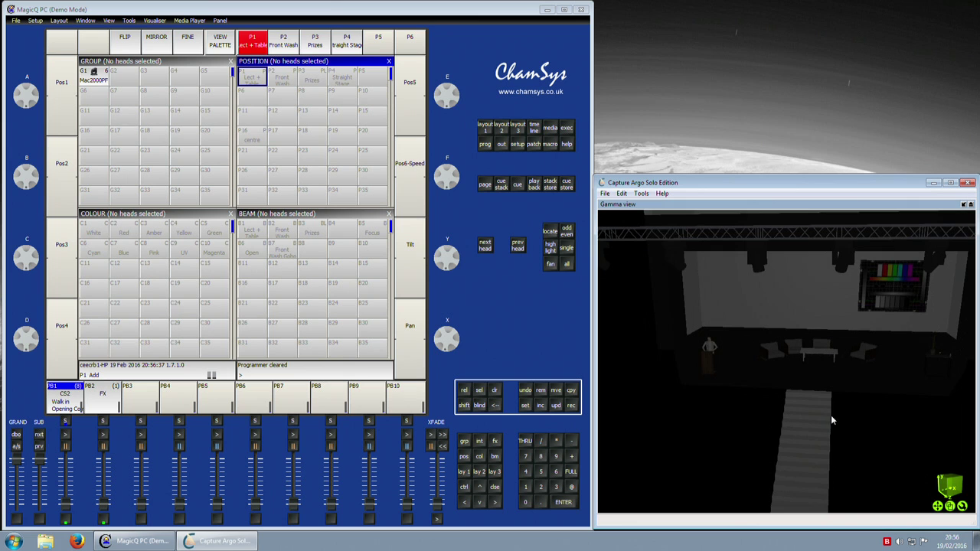
drag(831, 417, 798, 420)
Run playback 1 in MagicQ at full from Walk in to Walk Out to check the new venue, and fade it to zero.
drag(59, 494, 87, 439)
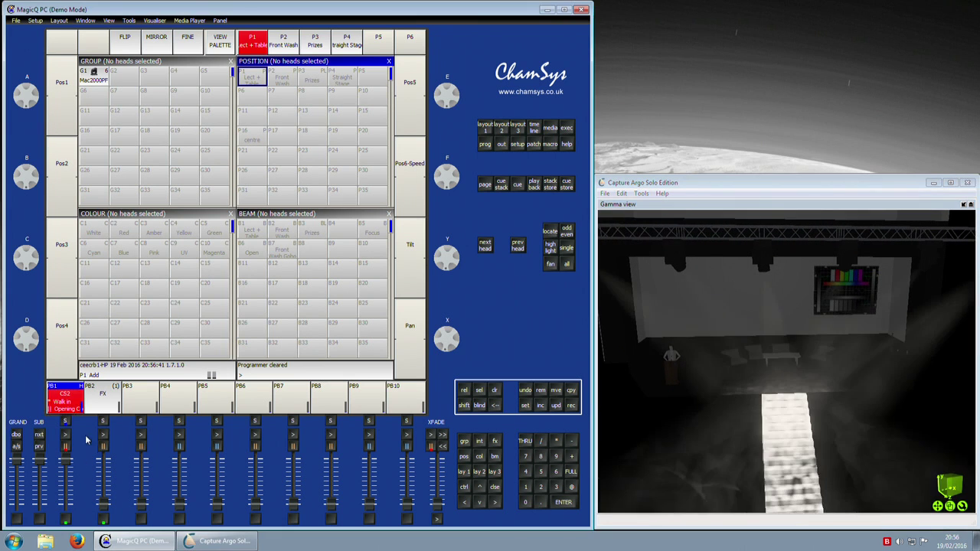
click(68, 436)
click(67, 435)
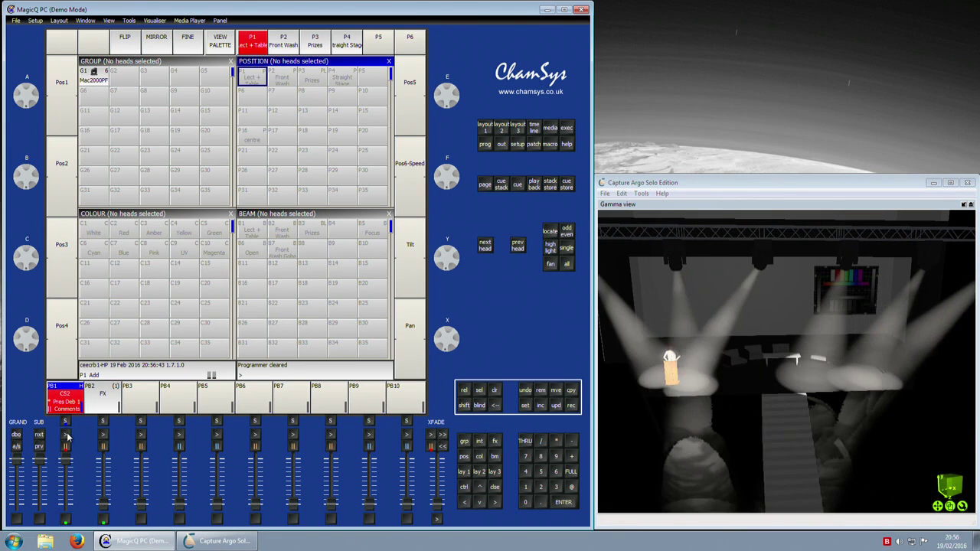
click(68, 435)
click(66, 435)
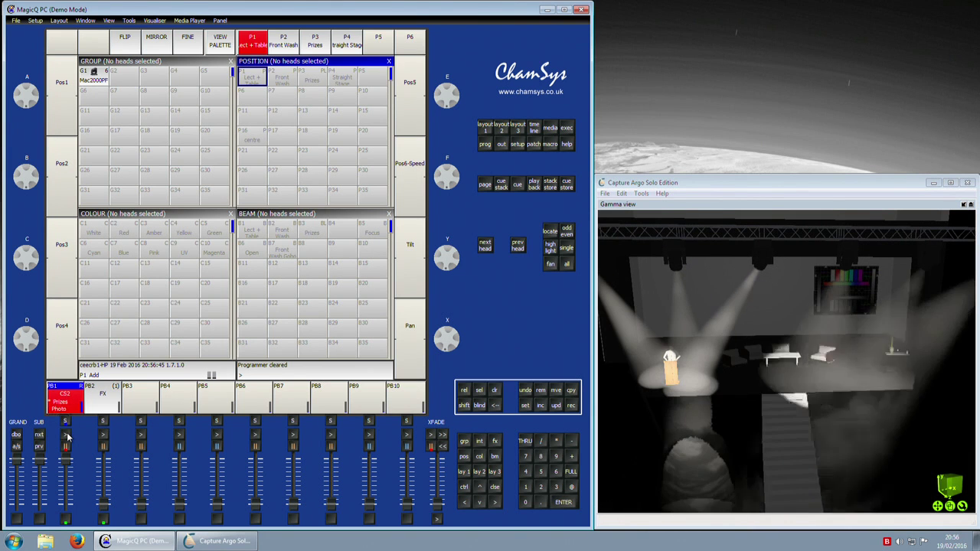
click(66, 435)
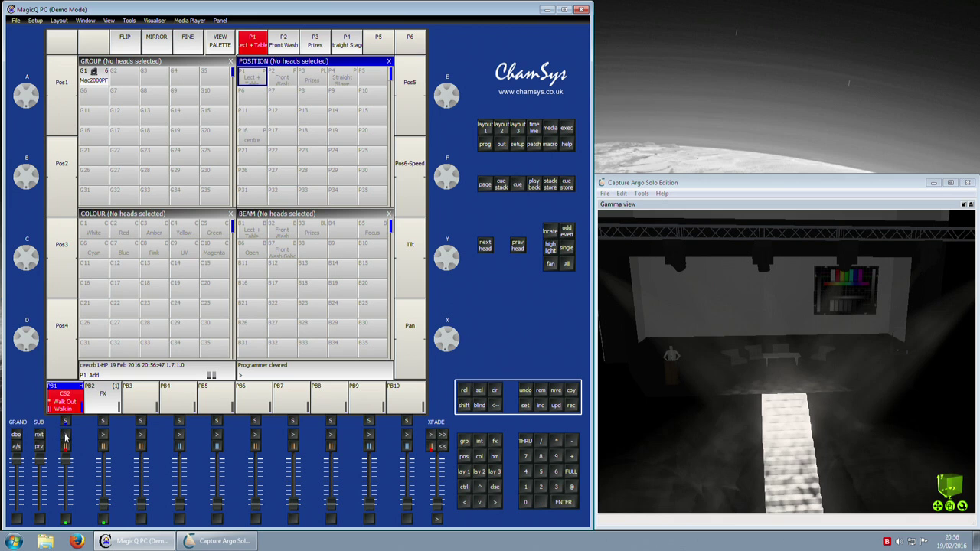
drag(65, 459, 66, 507)
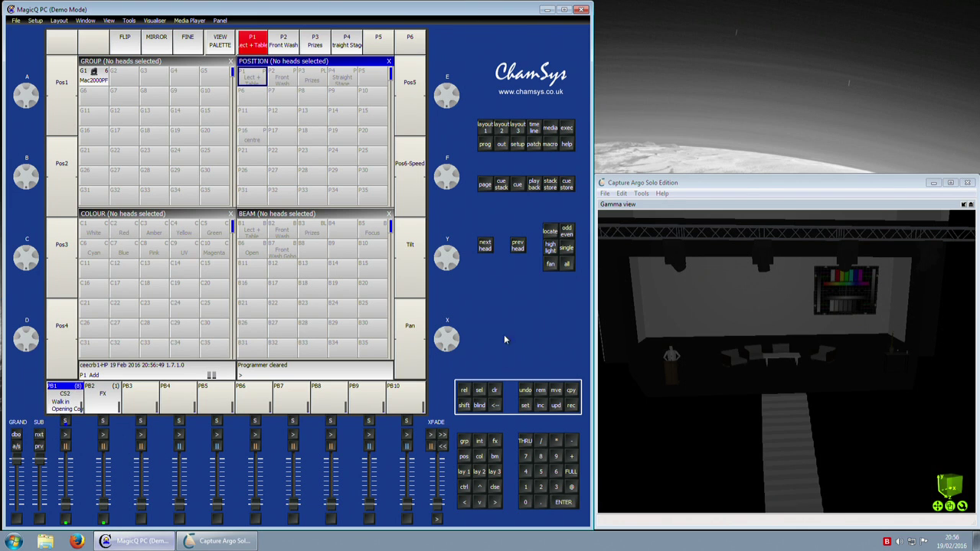
View playback 1's cue stack, and set the Mac2000PF group to full intensity in the Lect + Table position.
double_click(68, 422)
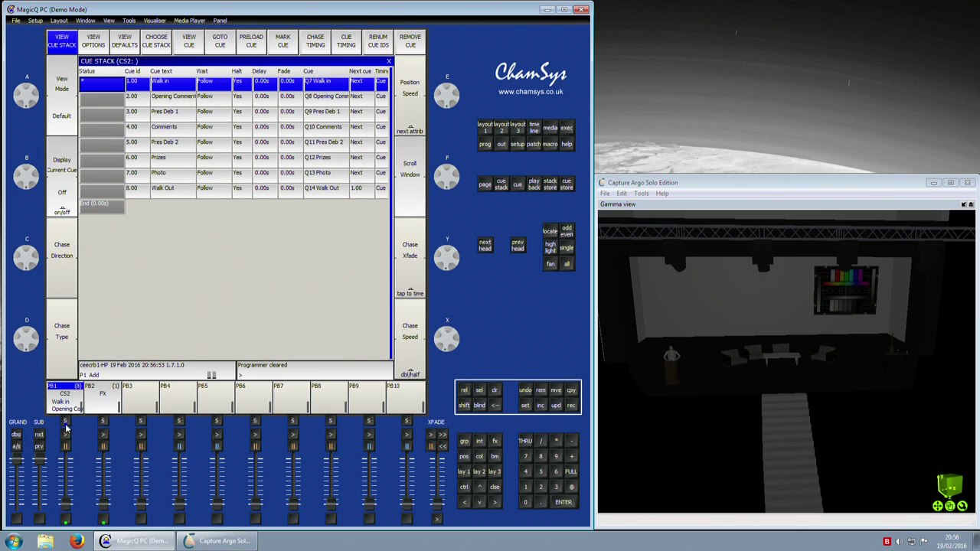
click(464, 473)
click(88, 72)
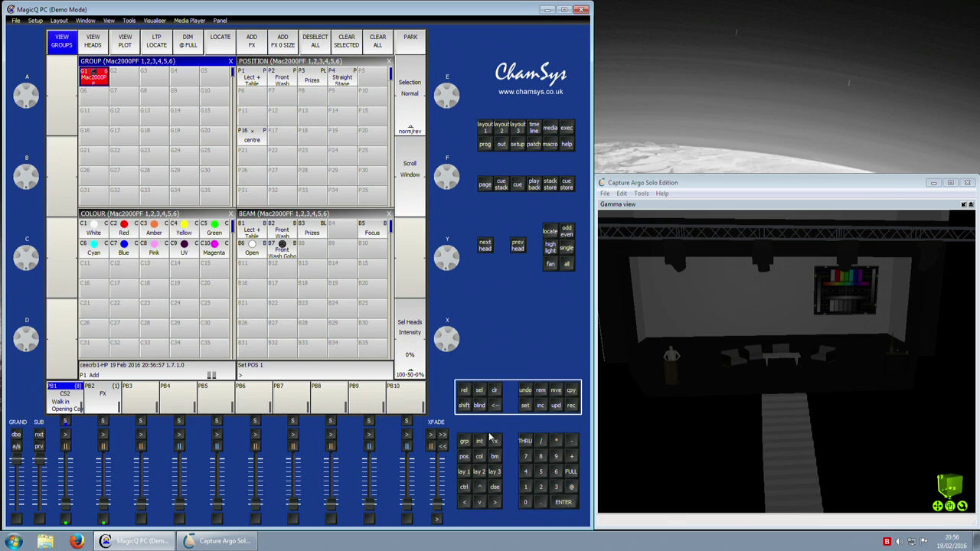
click(571, 473)
click(252, 76)
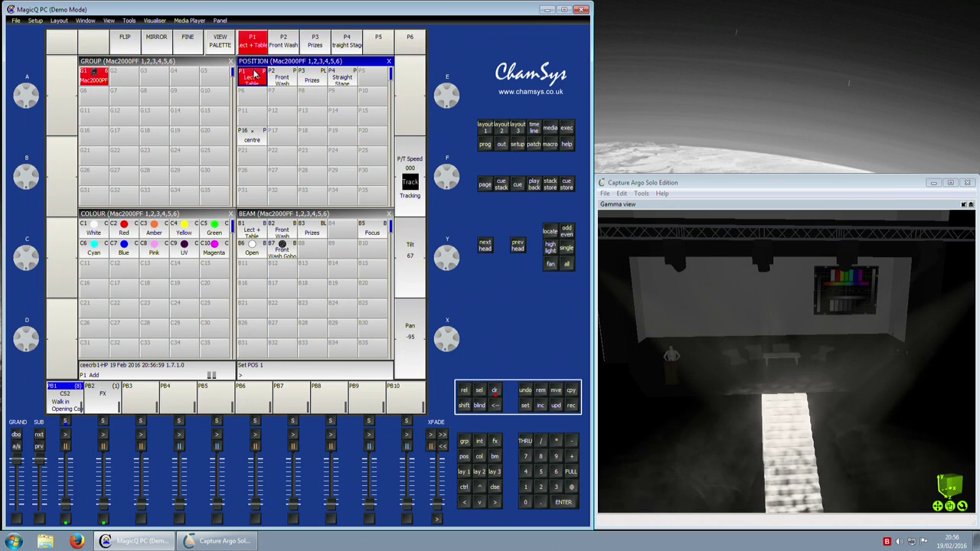
Apply the Lect + Table beam palette and aim head 1 at pan -91 and head 2 at pan -103, tilt 68 on the lectern.
click(252, 227)
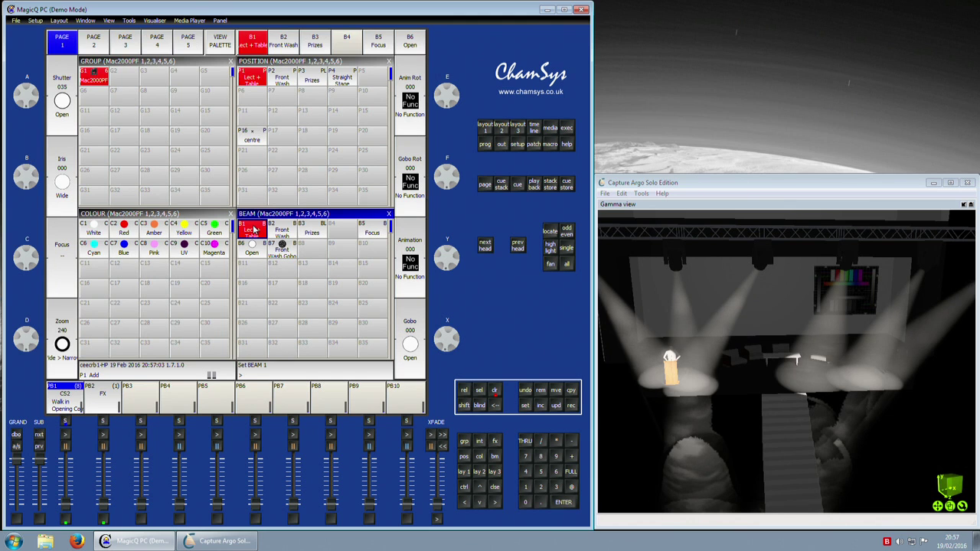
click(485, 246)
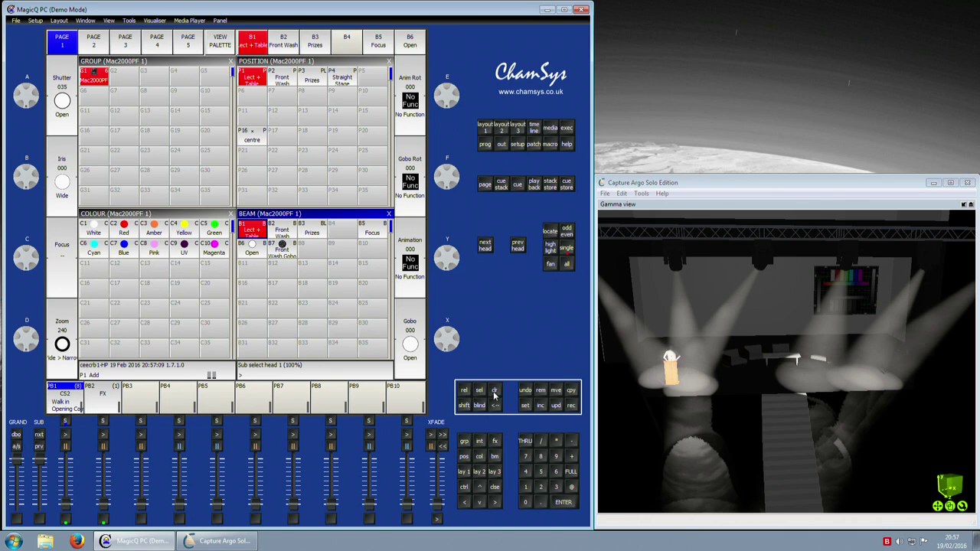
click(466, 458)
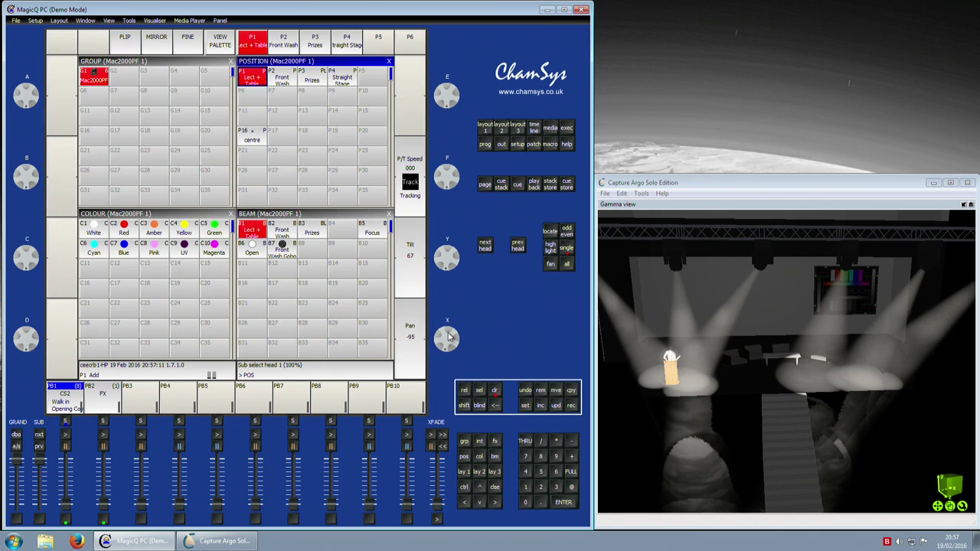
drag(450, 340, 452, 340)
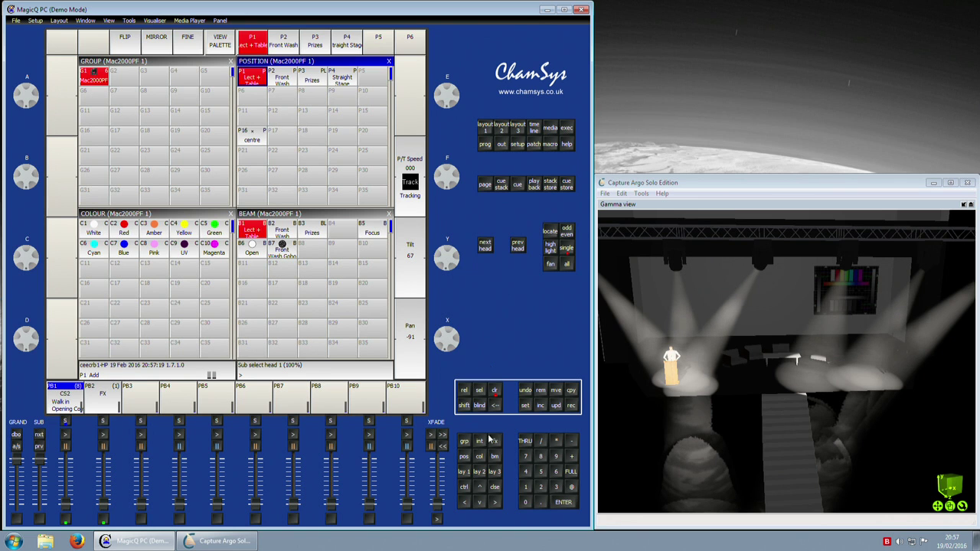
drag(450, 348, 460, 337)
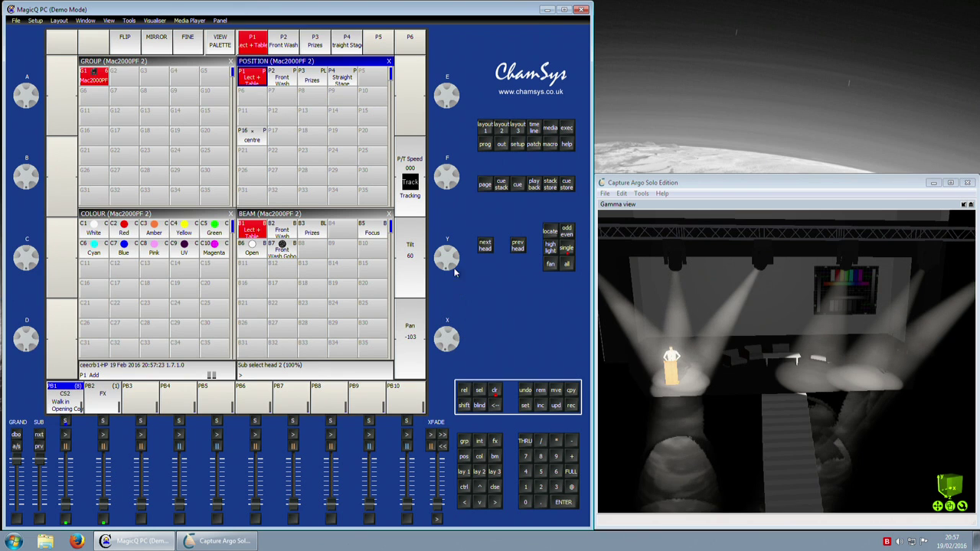
drag(452, 260, 454, 263)
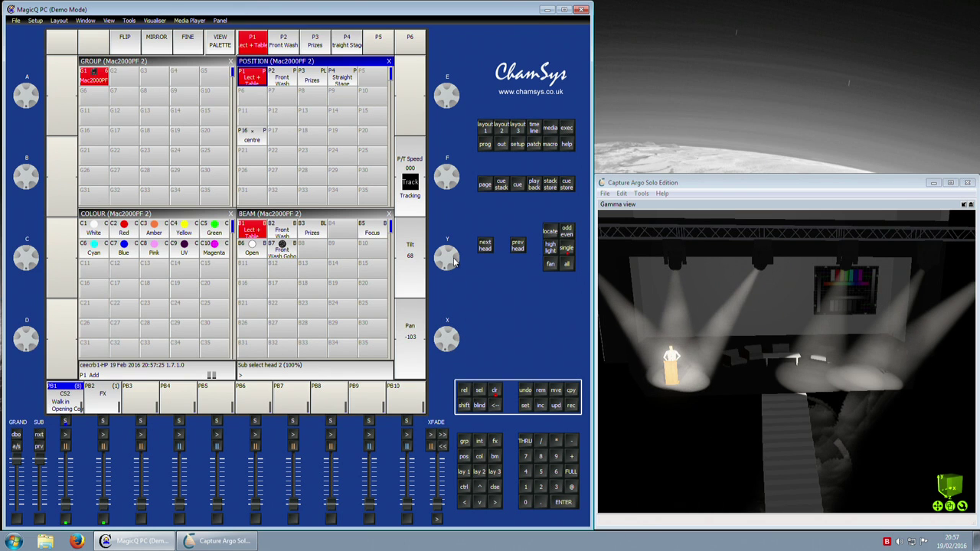
Re-aim head 3 at the sofa nearest the lectern, and head 4 at the central seats and table with tilt 71.
click(481, 244)
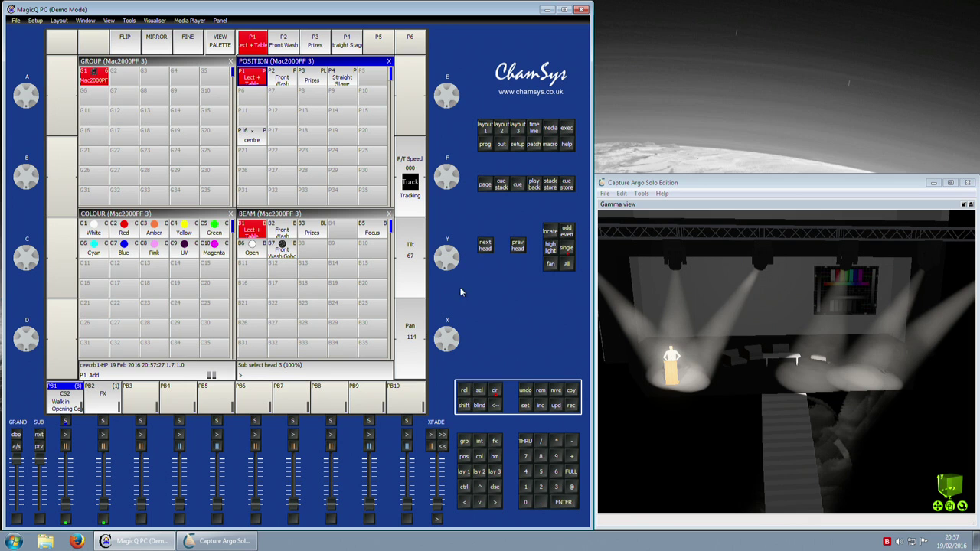
drag(449, 335, 453, 339)
drag(448, 260, 451, 262)
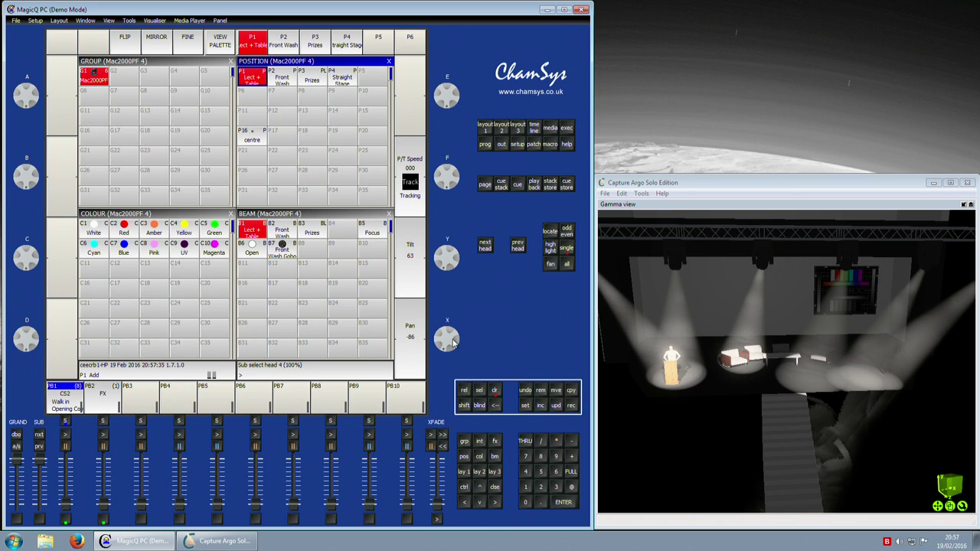
drag(451, 342, 457, 337)
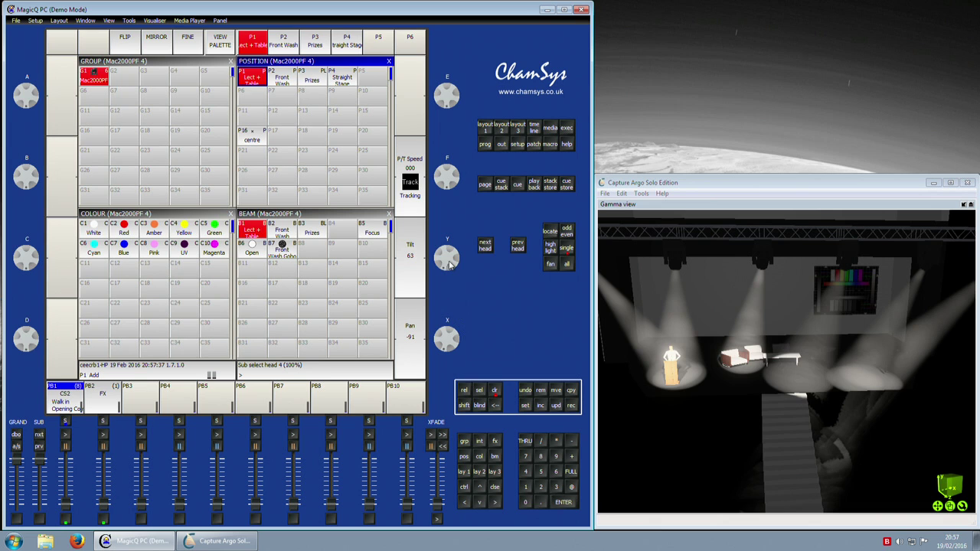
drag(450, 262, 451, 262)
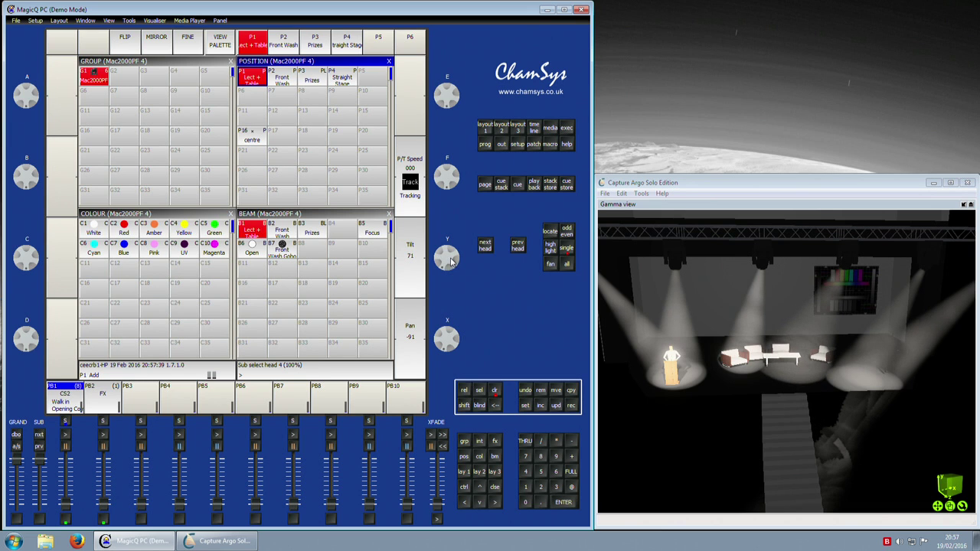
drag(451, 335, 452, 337)
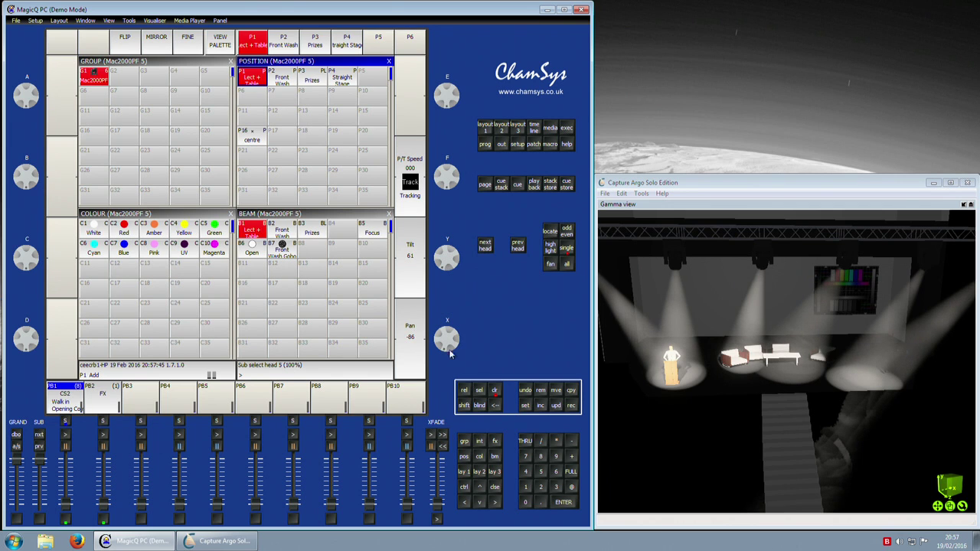
Aim head 5 at the far armchair with pan -95, tilt 75, and head 6 at the desk with pan -84, tilt 70.
drag(450, 354, 454, 340)
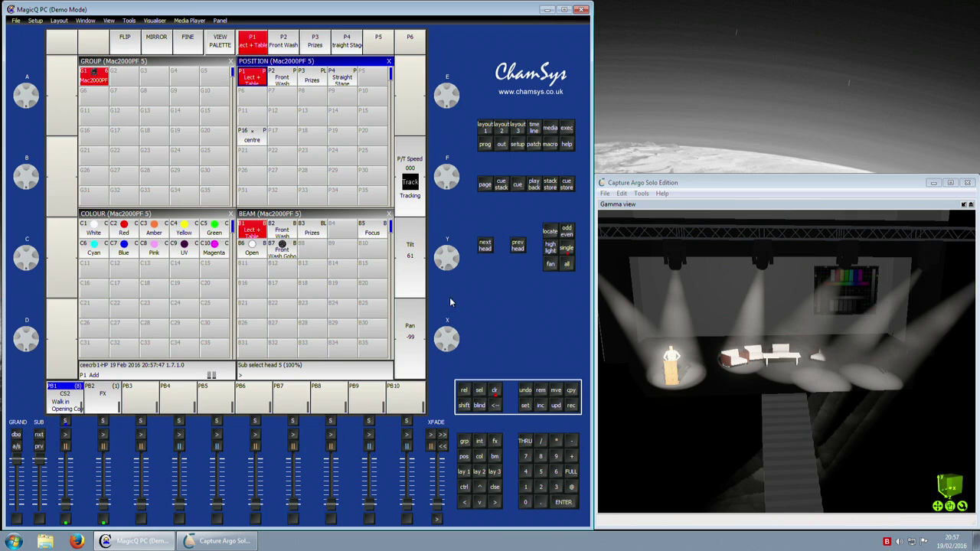
drag(445, 263, 449, 263)
drag(455, 334, 453, 338)
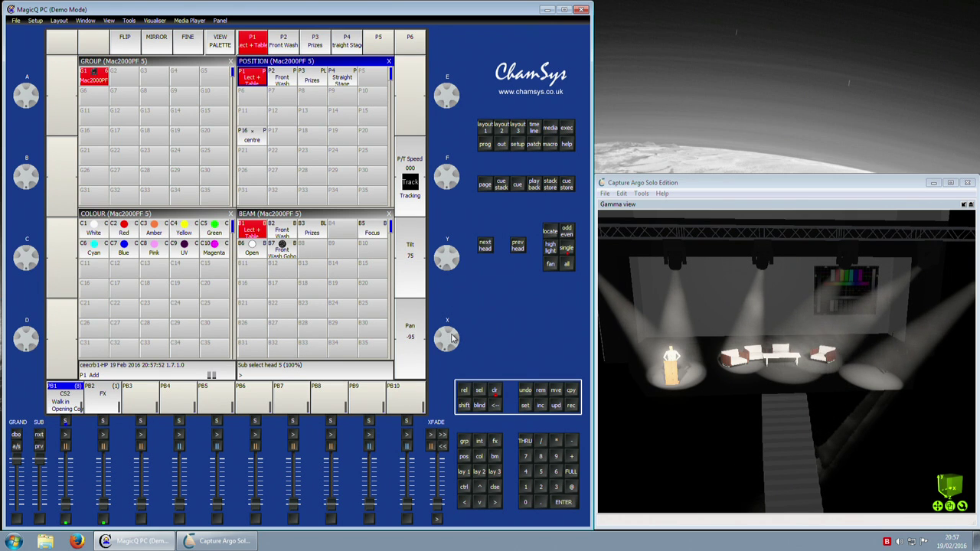
click(485, 245)
drag(450, 262, 452, 266)
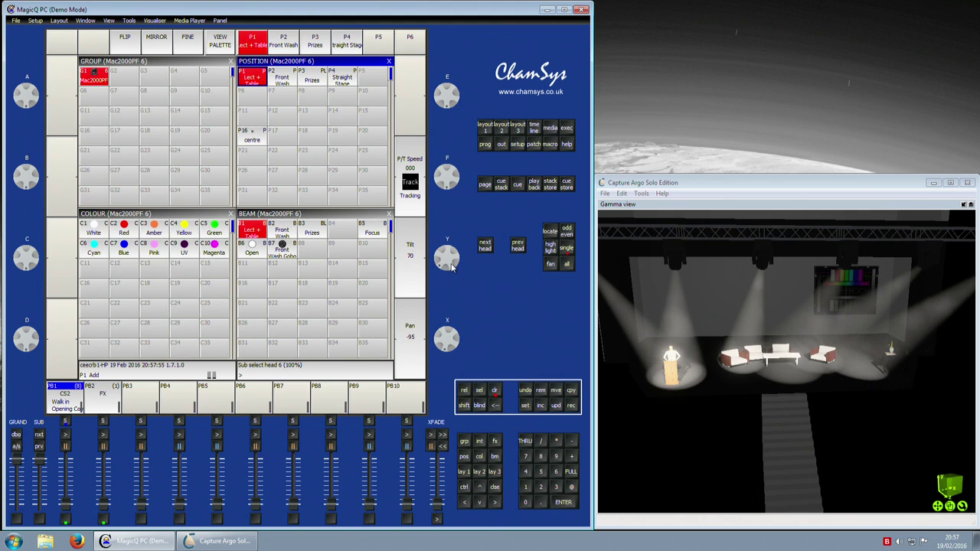
drag(450, 335, 448, 349)
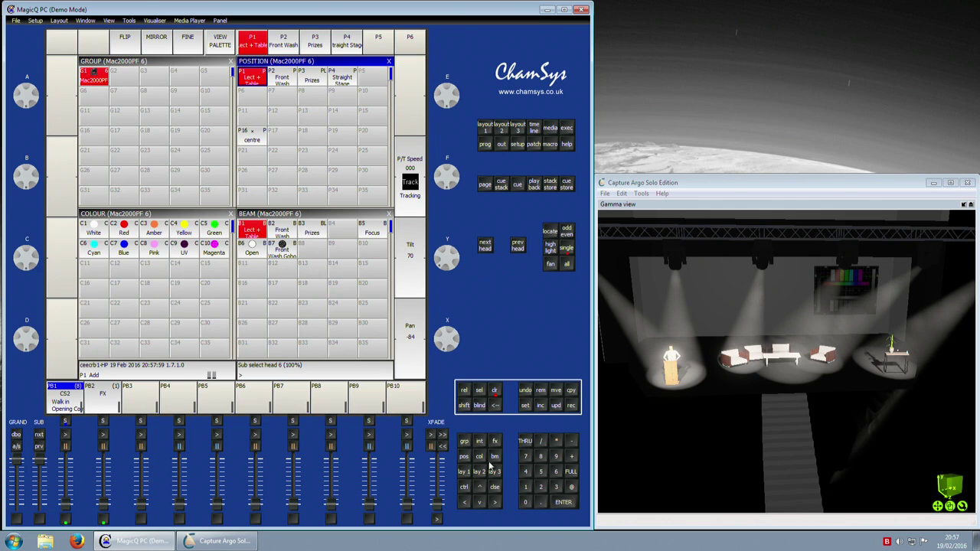
Adjust the beam zoom head by head, setting head 6 to 226, head 5 to 182, head 4 to 160, head 3 to 188 and head 1 to 252.
click(494, 457)
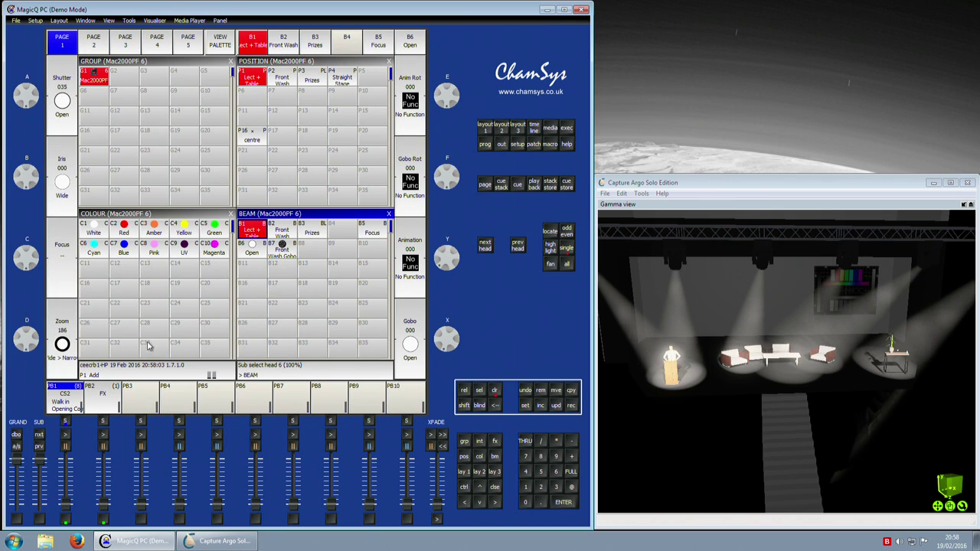
mouse_move(34, 342)
mouse_down()
mouse_move(35, 371)
mouse_move(36, 335)
mouse_up()
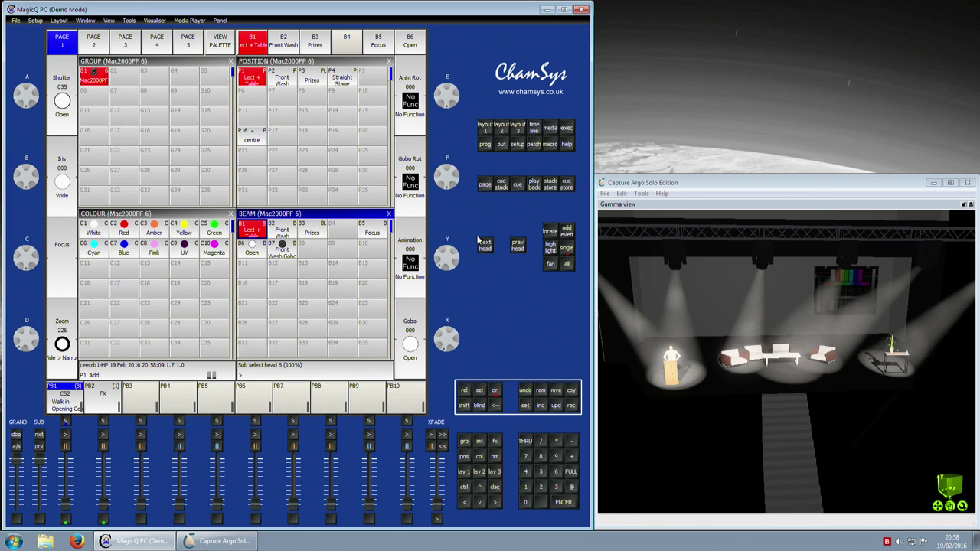
click(518, 245)
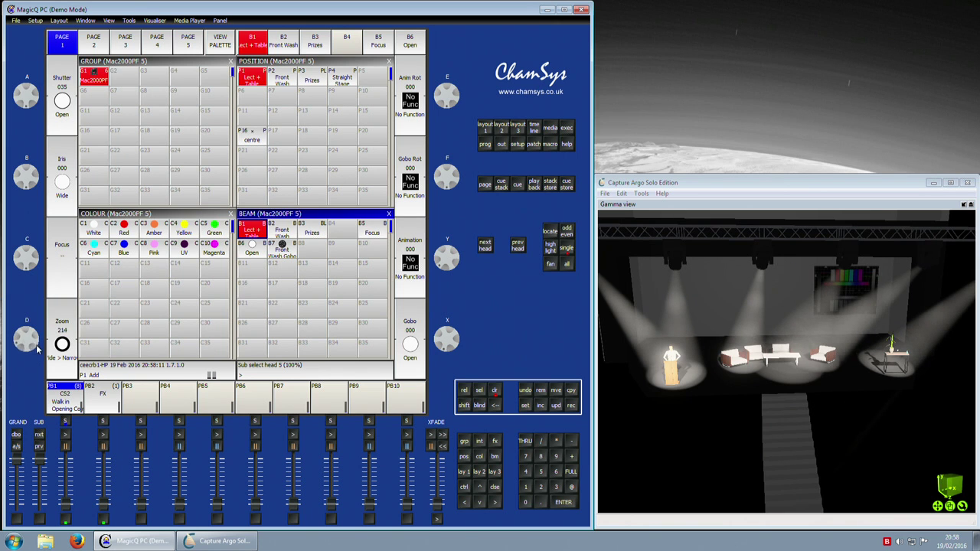
drag(37, 348, 43, 323)
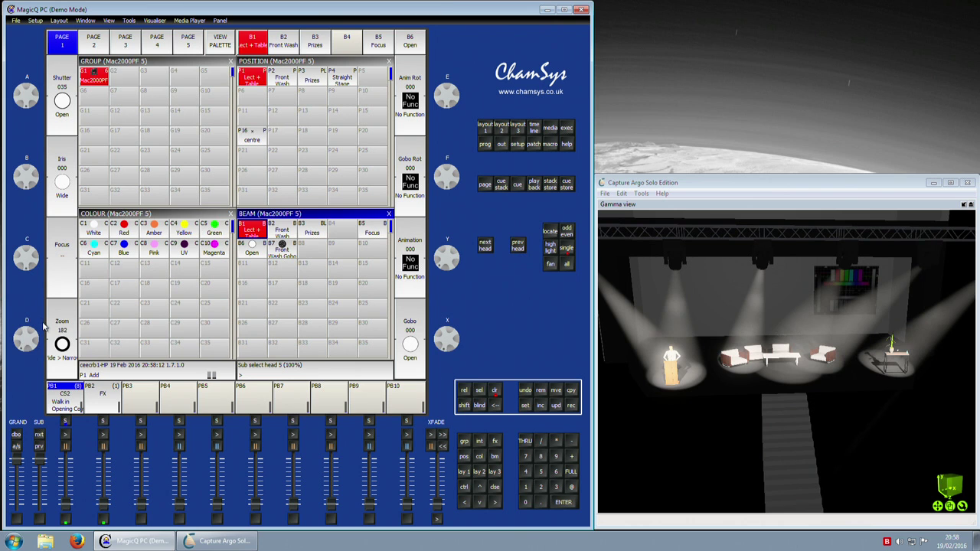
click(517, 246)
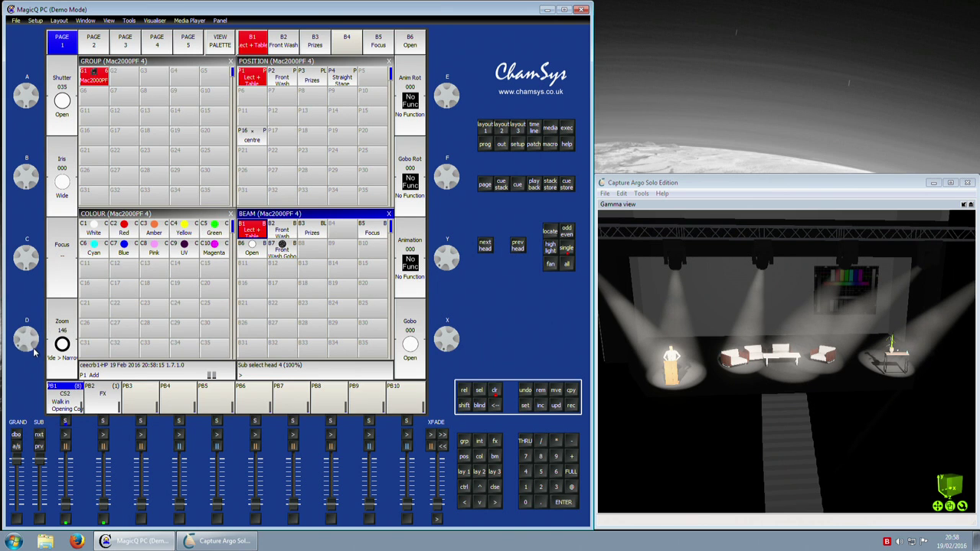
drag(34, 351, 35, 359)
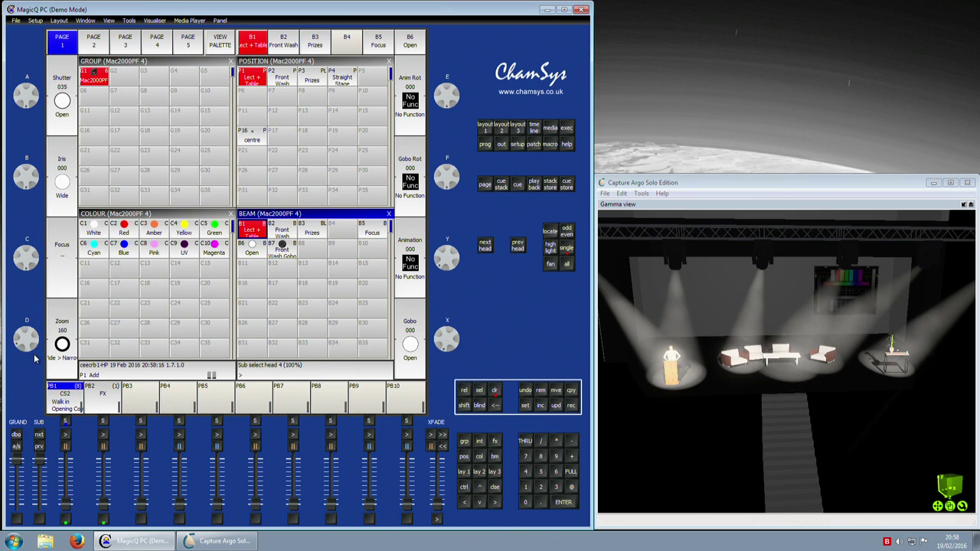
click(517, 248)
mouse_move(28, 347)
mouse_down()
mouse_move(37, 335)
mouse_move(34, 356)
mouse_up()
click(516, 247)
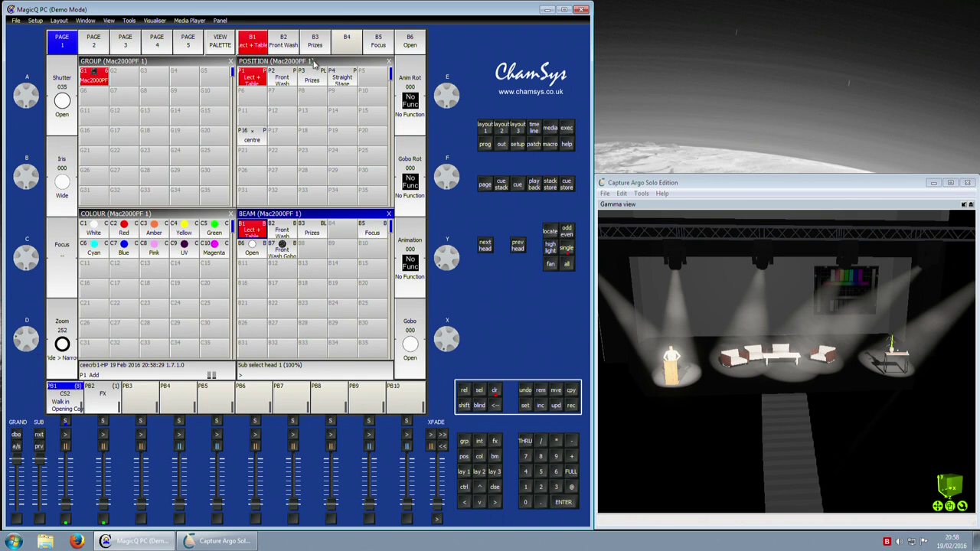
Step through the individual Mac2000PF heads to review each one's selection and beam settings.
click(484, 249)
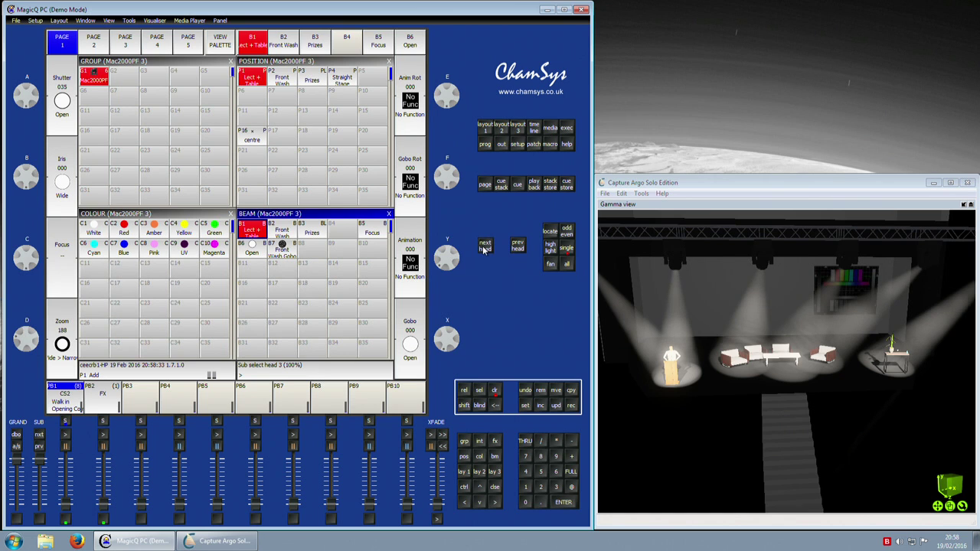
click(484, 249)
click(483, 251)
click(483, 250)
click(483, 250)
click(484, 249)
click(484, 248)
click(484, 249)
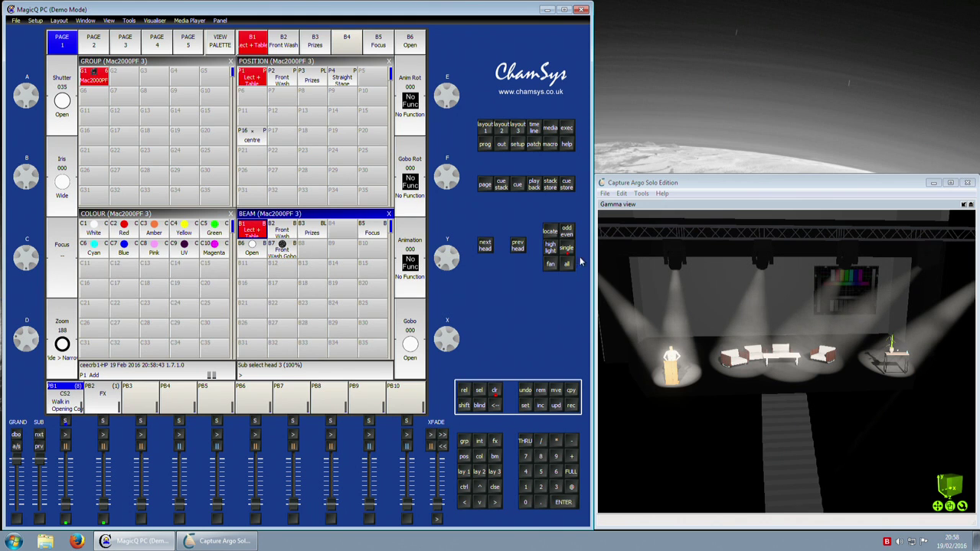
Record all heads over the Lect + Table position and beam palettes, and clear the programmer.
click(567, 265)
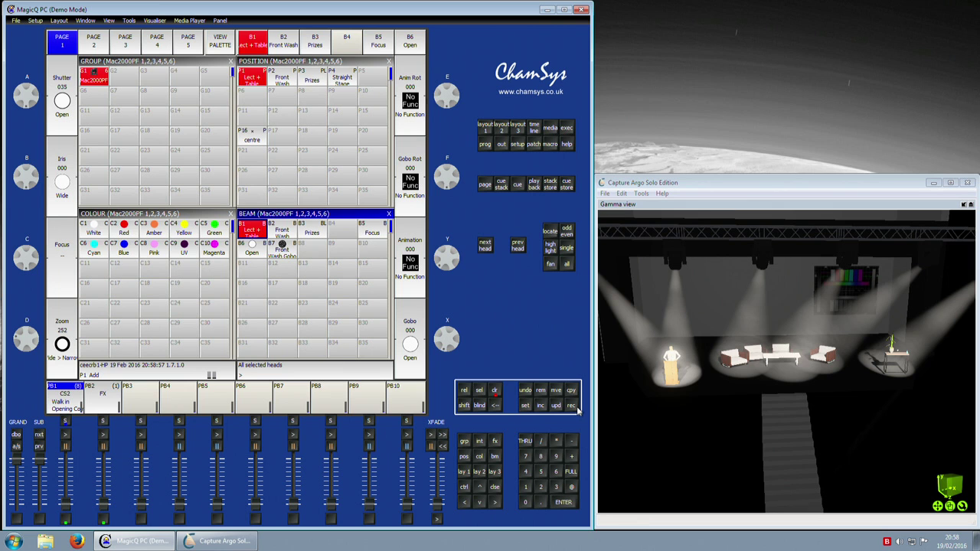
click(573, 407)
click(256, 76)
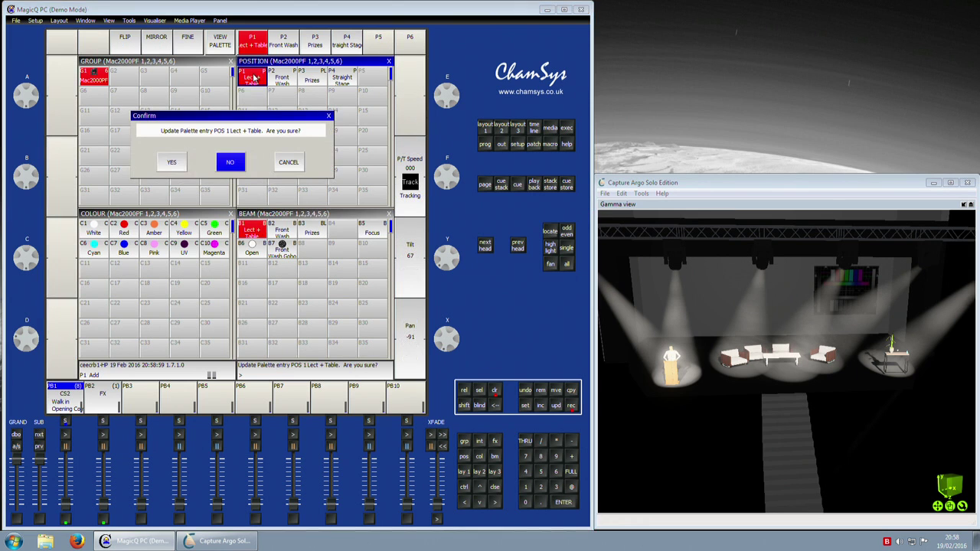
click(175, 163)
click(577, 410)
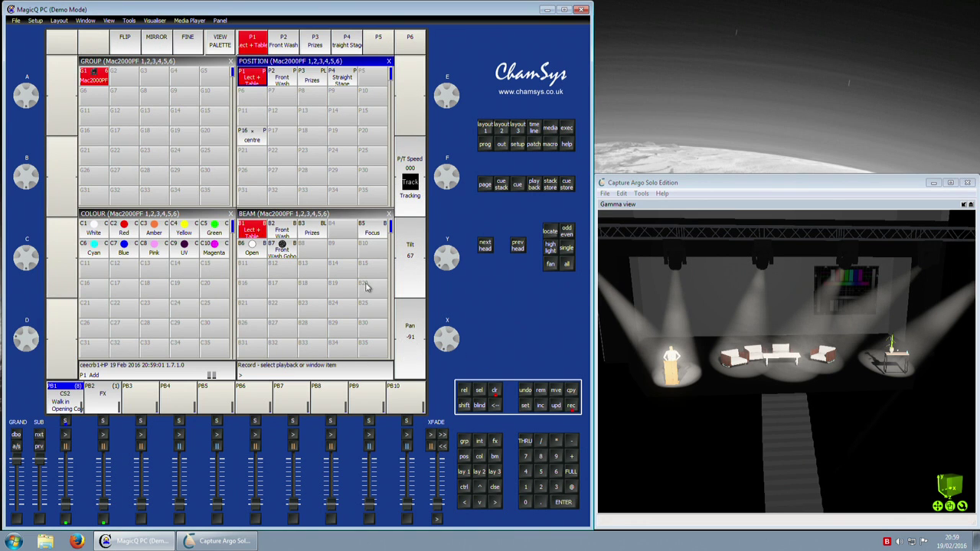
click(256, 228)
click(173, 162)
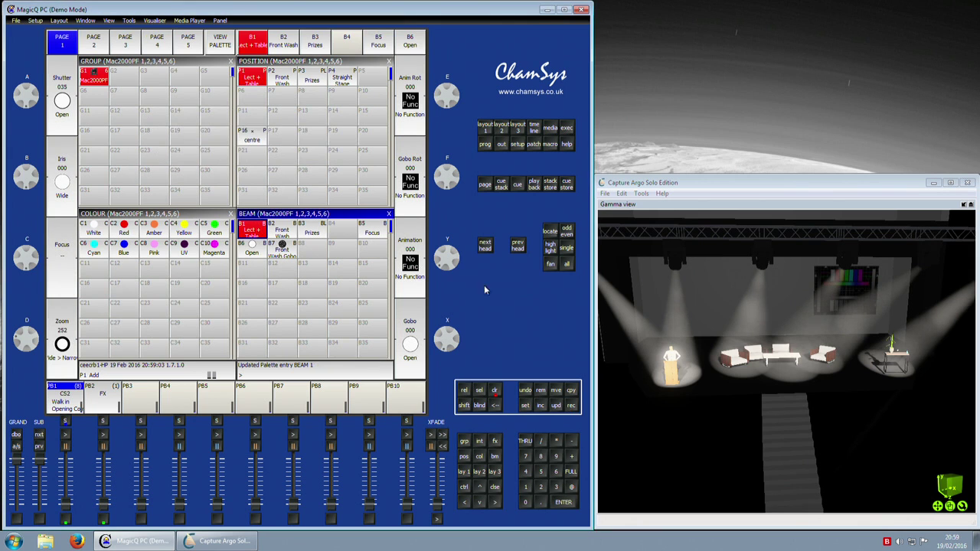
click(495, 390)
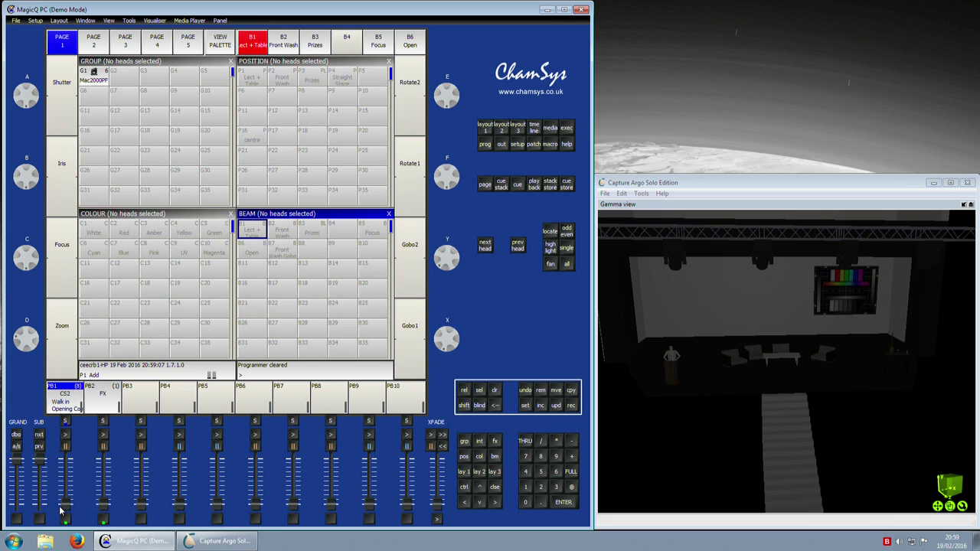
Raise playback 1 to full and run its cues from Walk in to Walk Out to check the updated palettes.
drag(67, 504, 66, 460)
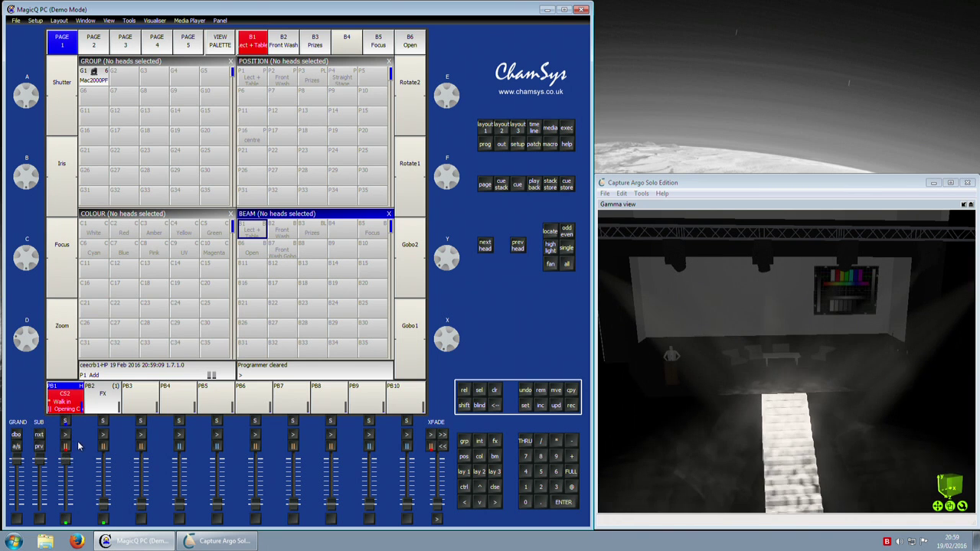
click(67, 435)
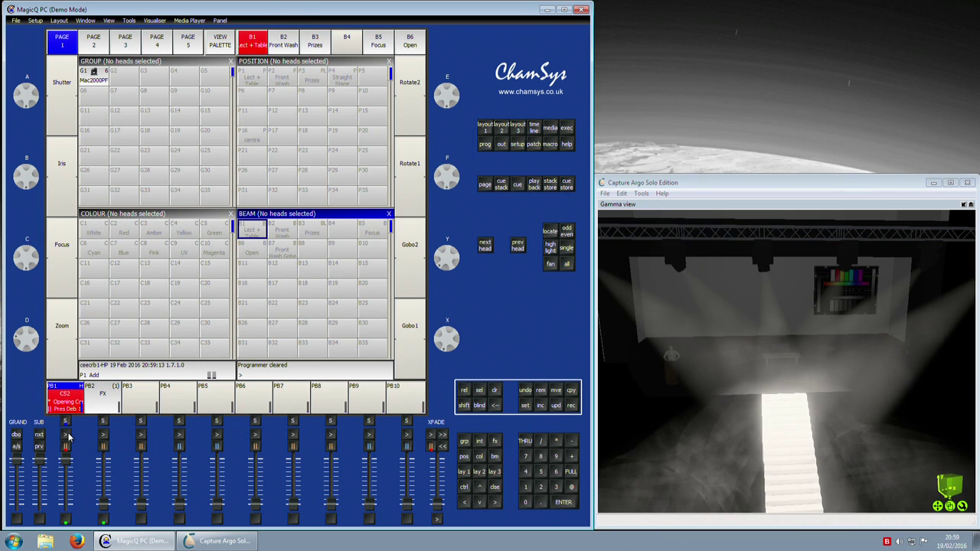
click(67, 435)
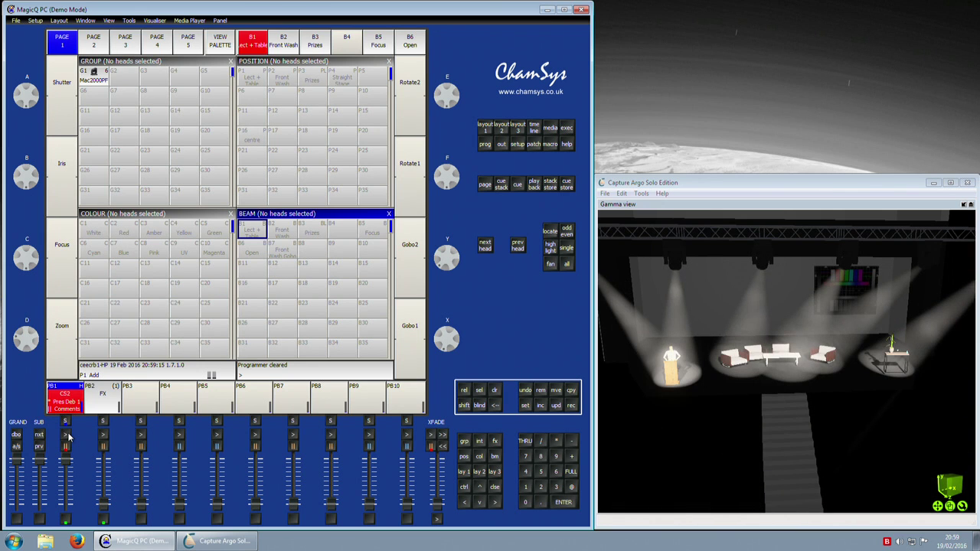
click(66, 435)
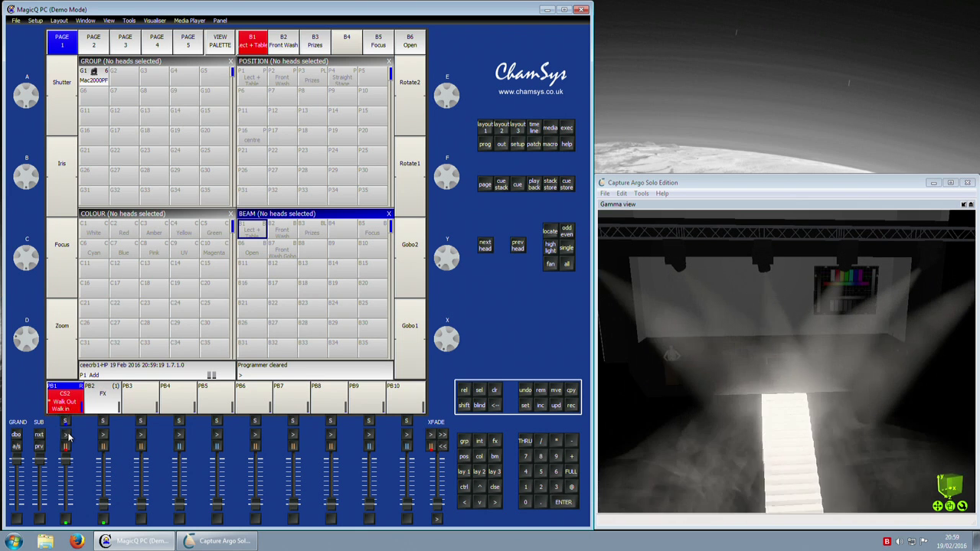
click(67, 435)
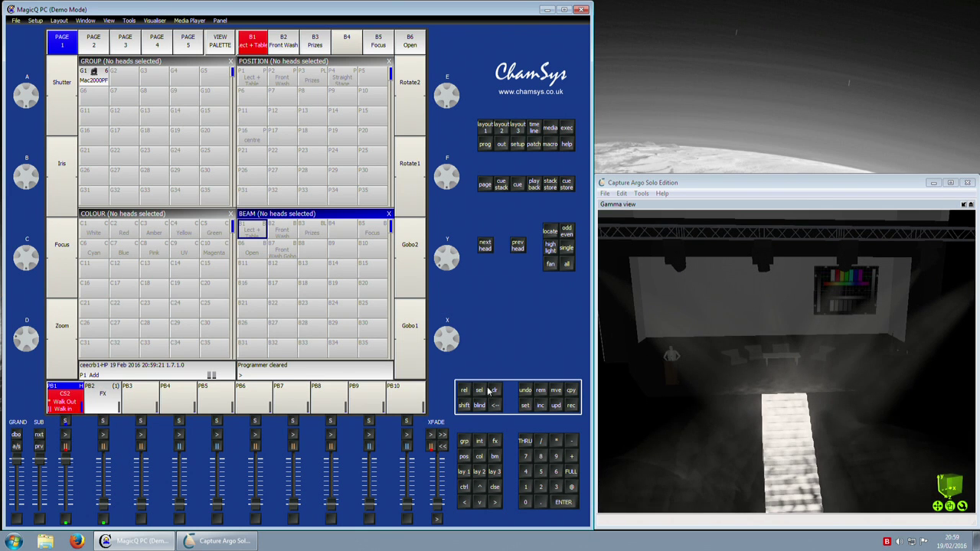
Select all the Mac2000PF heads and recall the Front Wash position and beam palettes.
click(96, 75)
click(282, 79)
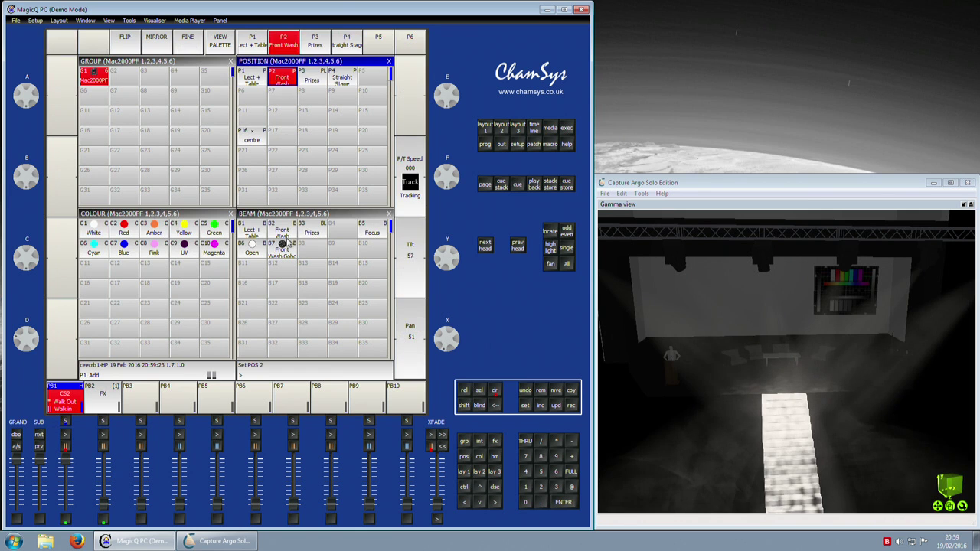
click(283, 231)
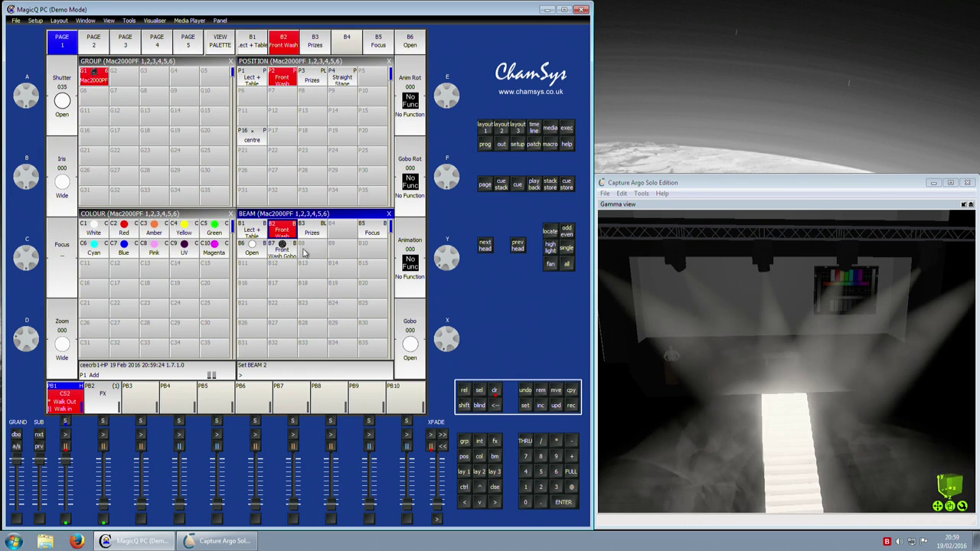
Isolate head 1 and aim it for the front wash at pan -70, tilt 67.
click(485, 245)
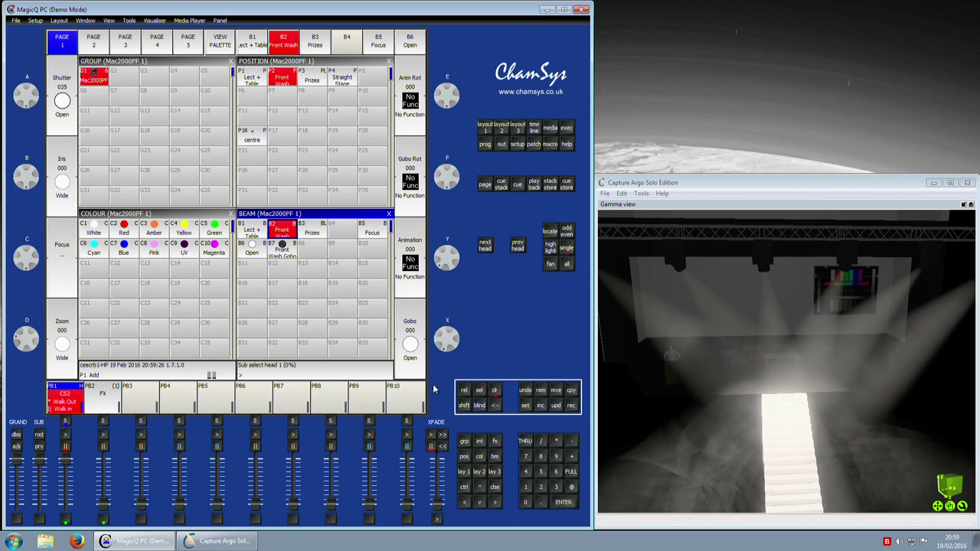
click(470, 455)
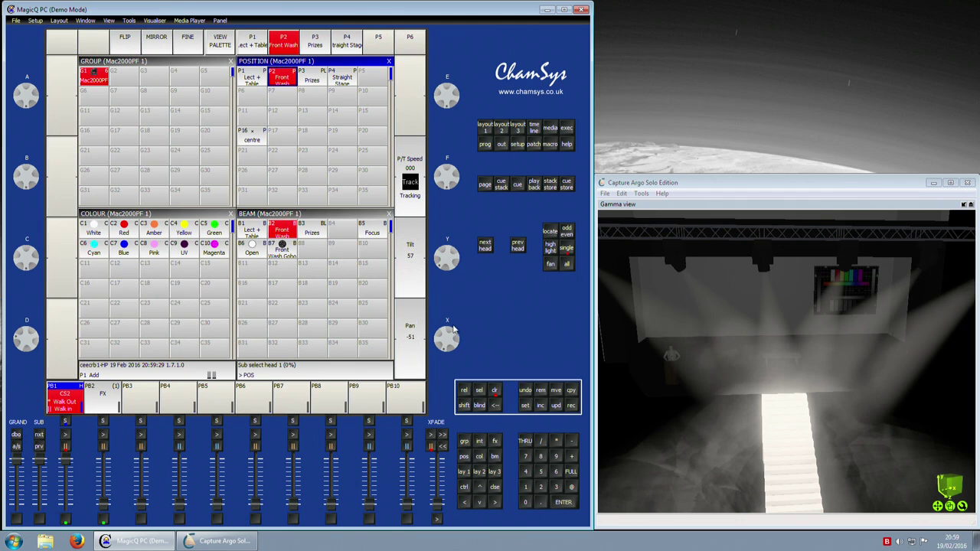
drag(446, 265, 454, 260)
drag(452, 326, 450, 337)
drag(449, 264, 453, 267)
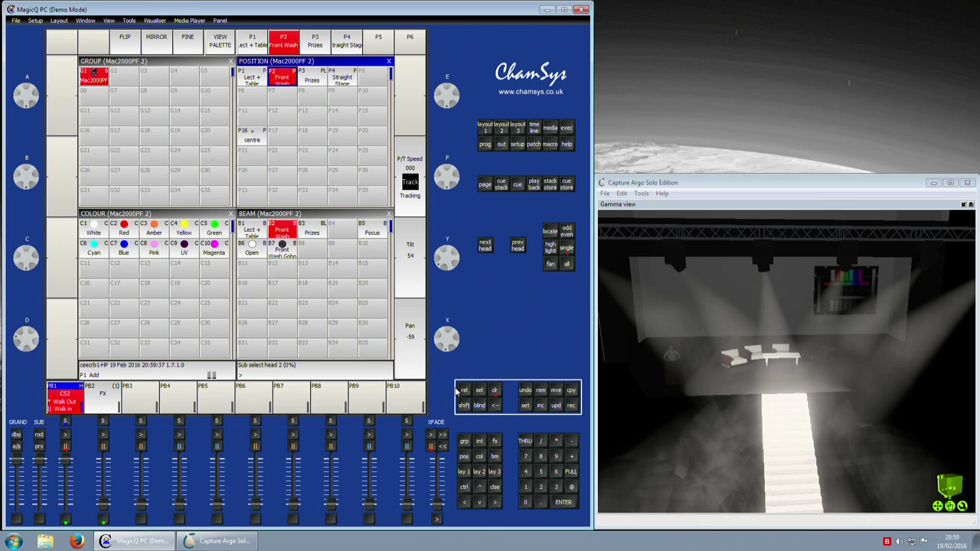
Aim head 2 at pan -65, tilt 69 and head 3 at pan -86, tilt 67.
drag(443, 342, 444, 346)
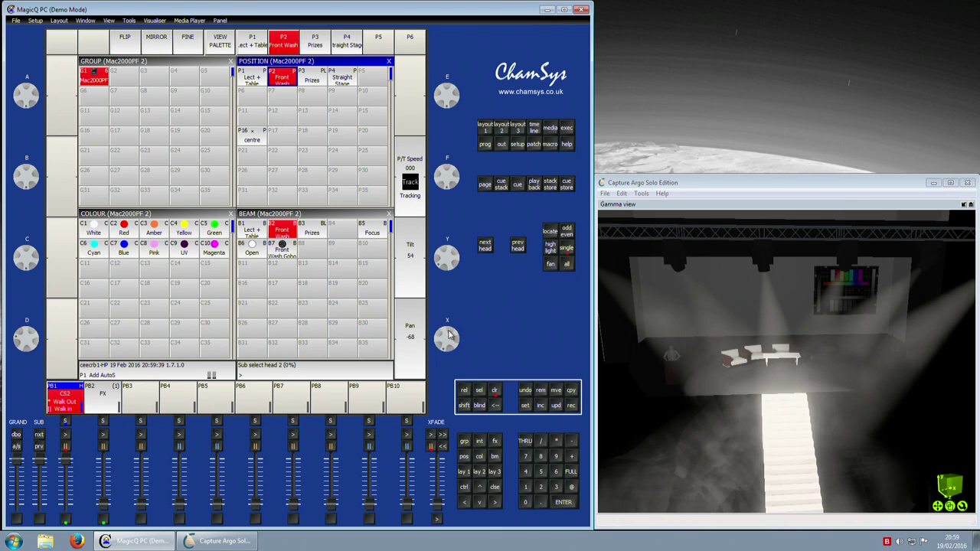
drag(448, 263, 451, 268)
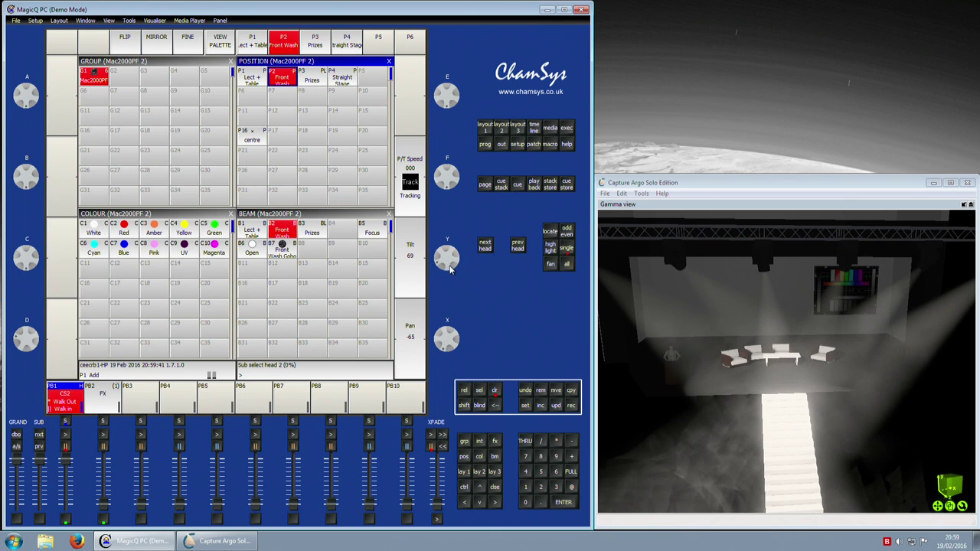
click(485, 245)
mouse_move(442, 341)
mouse_down()
mouse_move(443, 361)
mouse_move(447, 334)
mouse_up()
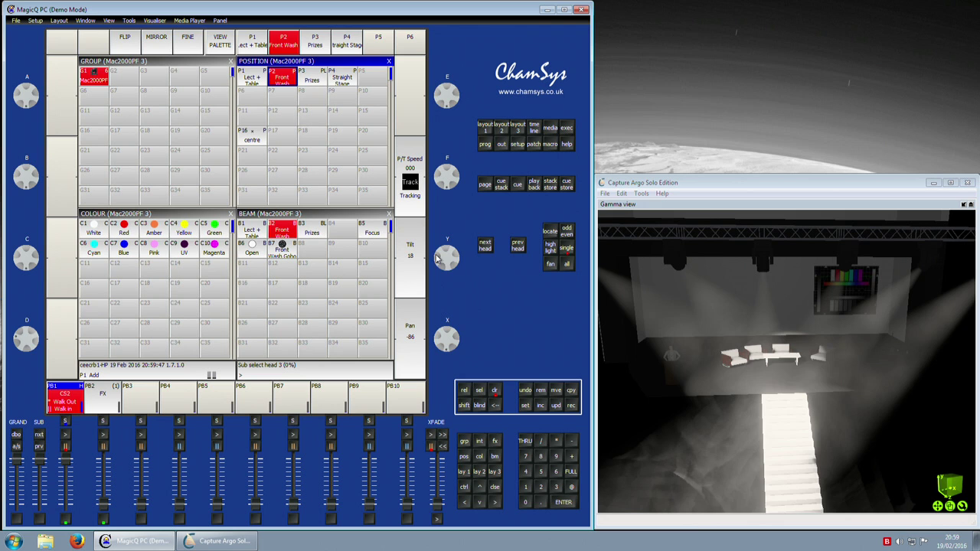
drag(438, 260, 447, 273)
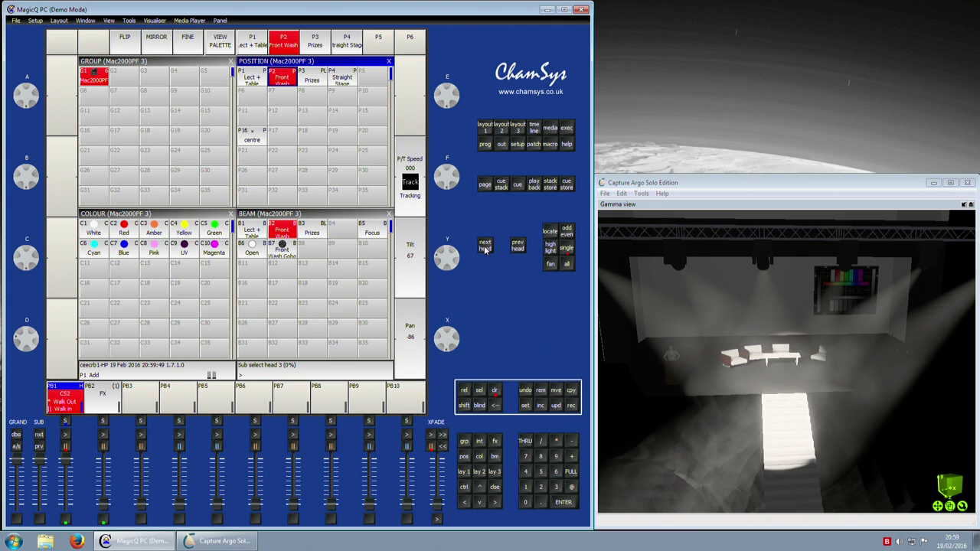
Set head 4's pan to -101 and adjust its tilt, and aim head 5 at pan -99, tilt 67.
mouse_move(446, 340)
mouse_down()
mouse_move(449, 348)
mouse_move(451, 332)
mouse_up()
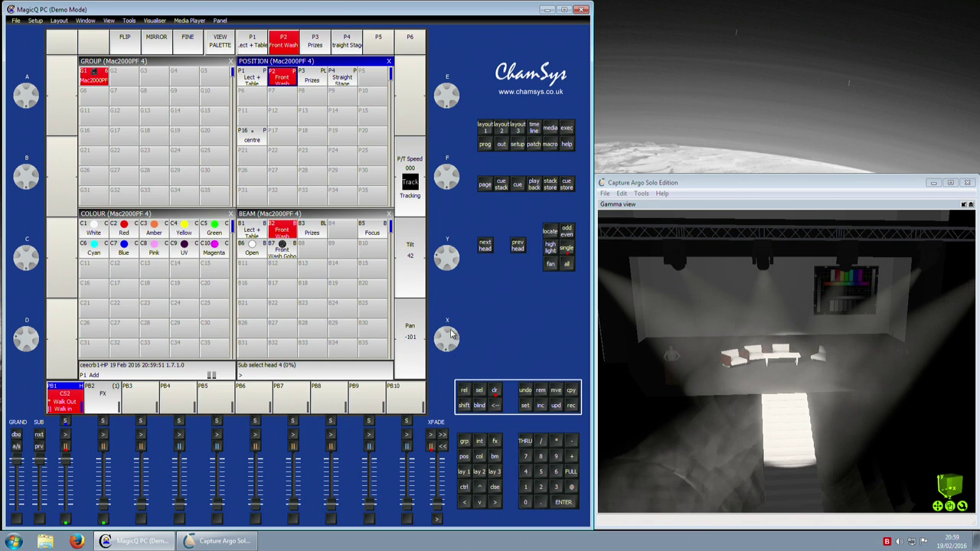
drag(448, 267, 455, 278)
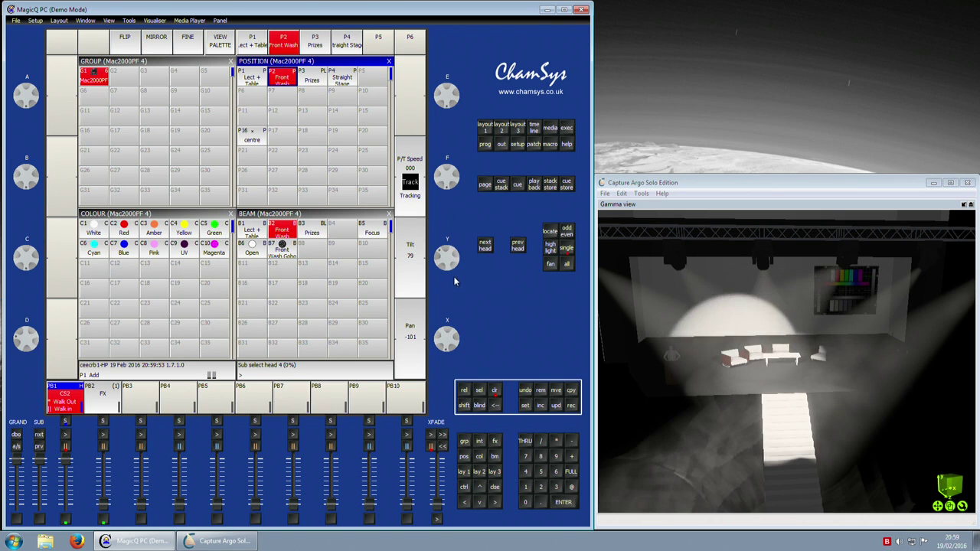
click(483, 247)
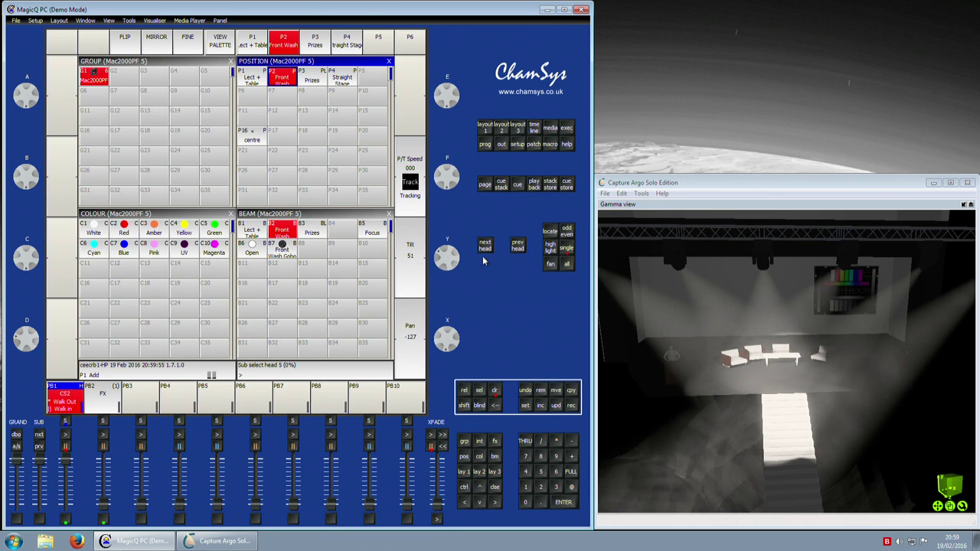
drag(448, 338, 450, 342)
drag(448, 264, 453, 265)
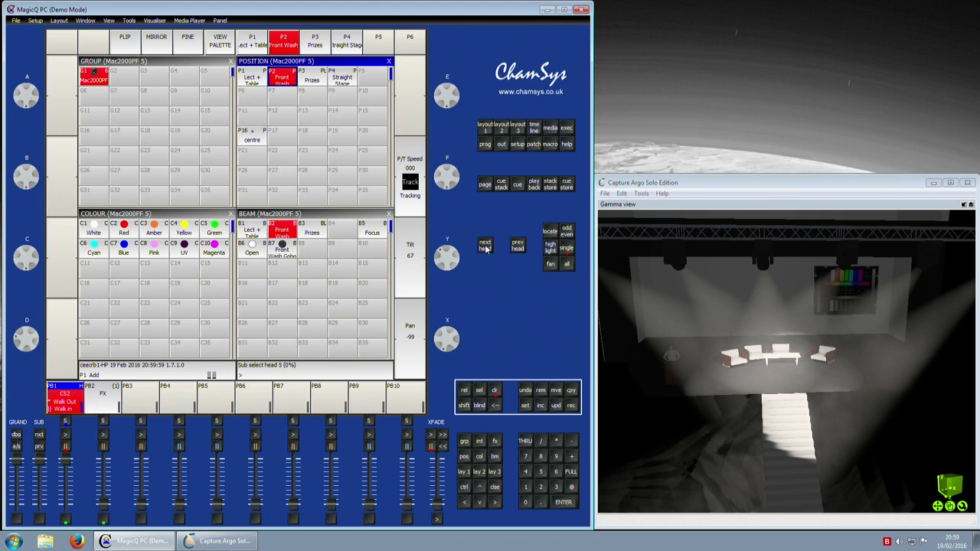
Aim head 6 at the seating area on stage with pan -112 and tilt 66.
drag(447, 337, 448, 336)
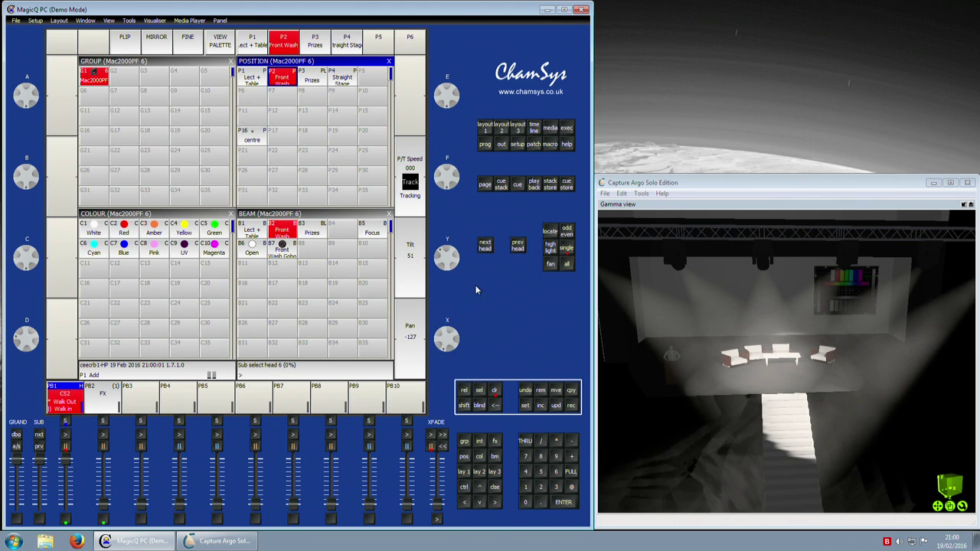
drag(454, 262, 455, 270)
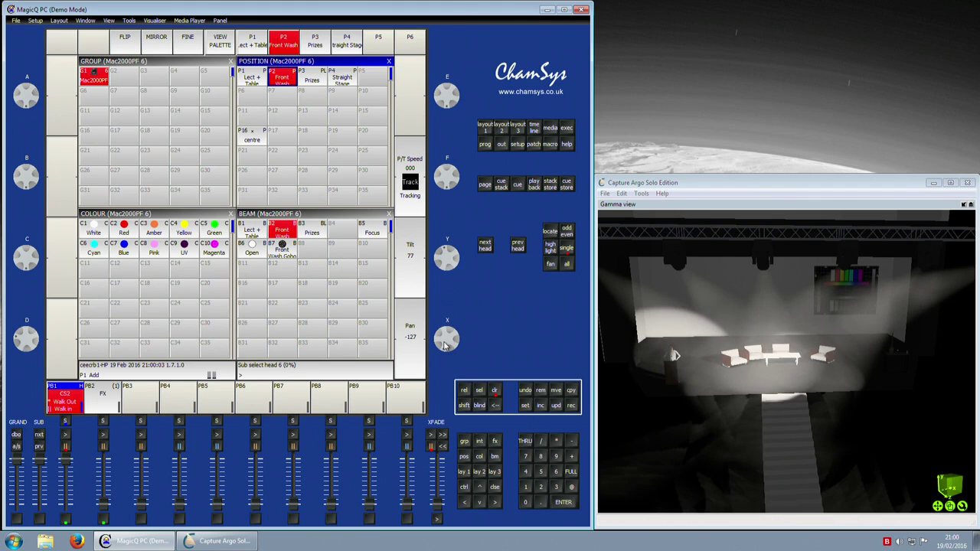
drag(447, 338, 450, 346)
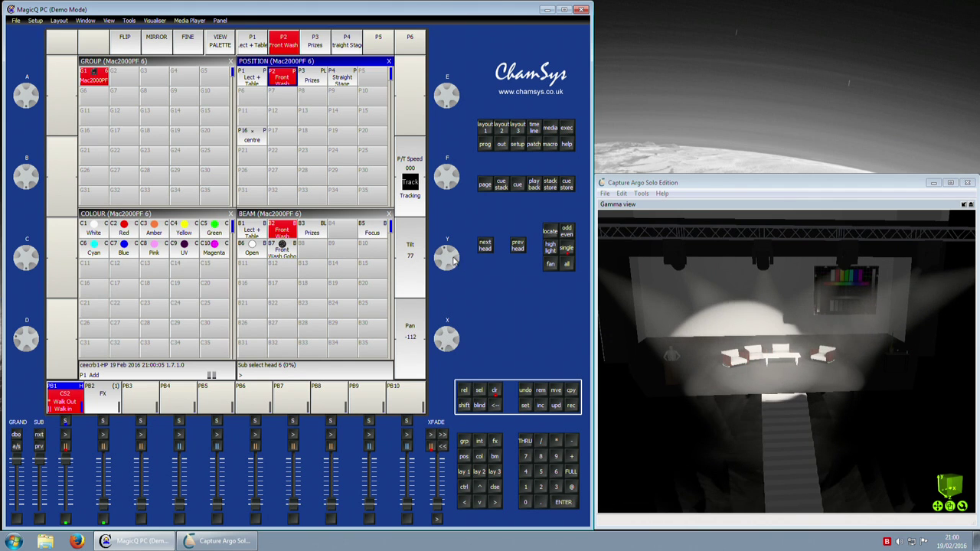
drag(453, 261, 456, 256)
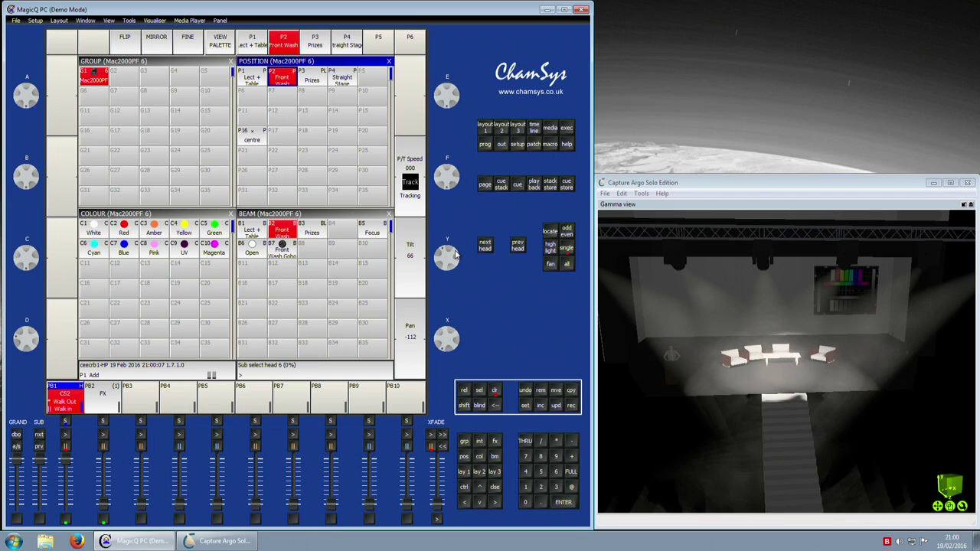
Go back to head 3 and re-aim it at the catwalk with pan -78 and tilt 42.
click(519, 246)
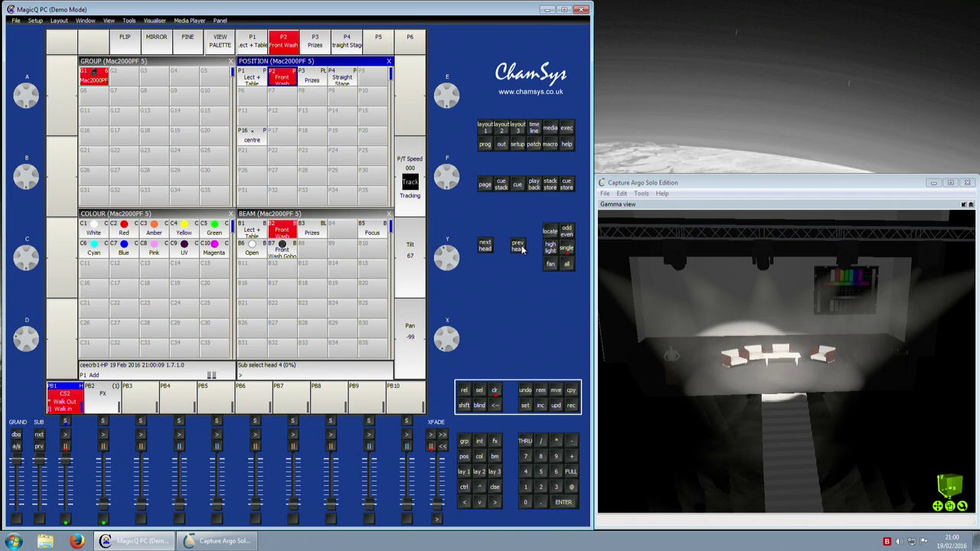
click(520, 250)
drag(444, 341, 448, 342)
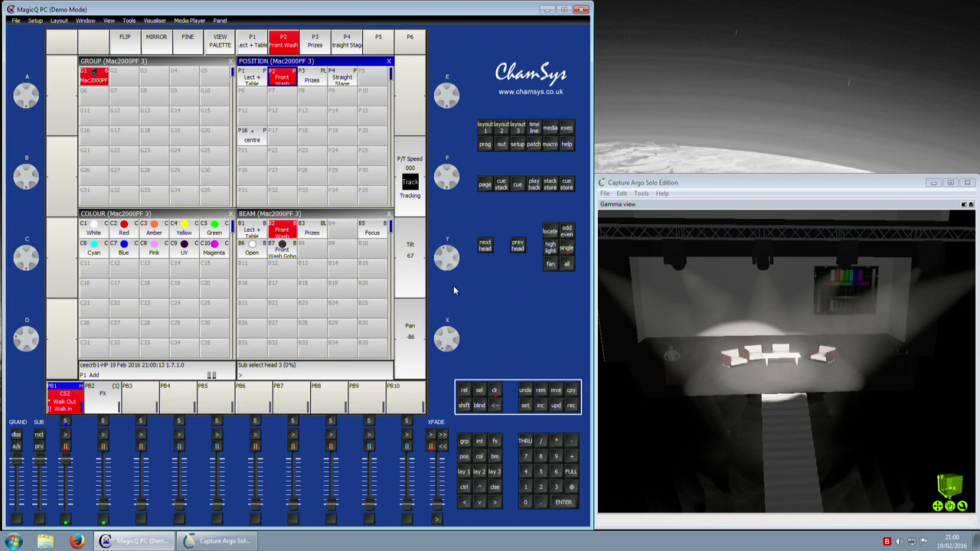
drag(449, 267, 457, 252)
drag(448, 338, 452, 347)
drag(450, 272, 451, 267)
drag(440, 339, 455, 339)
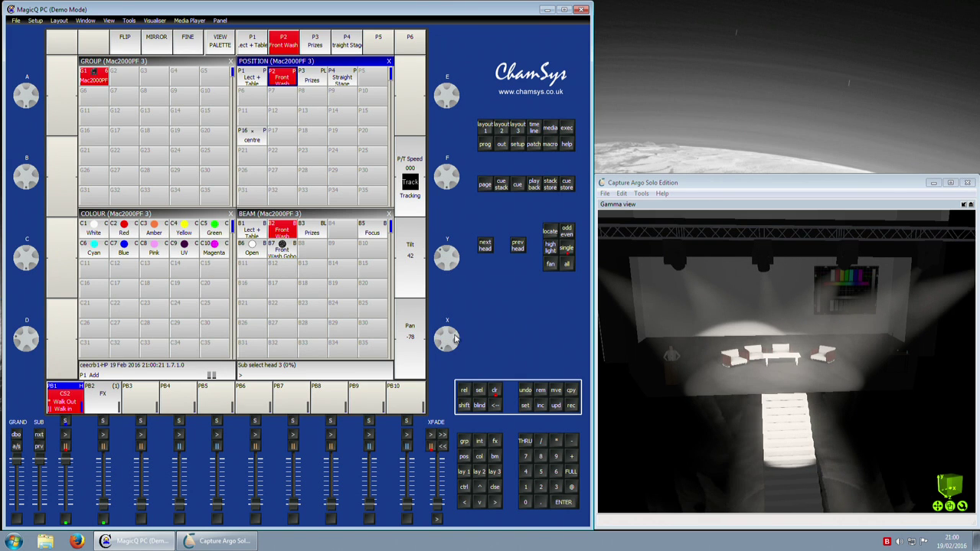
Reselect all heads and record them over the Front Wash position palette.
click(566, 264)
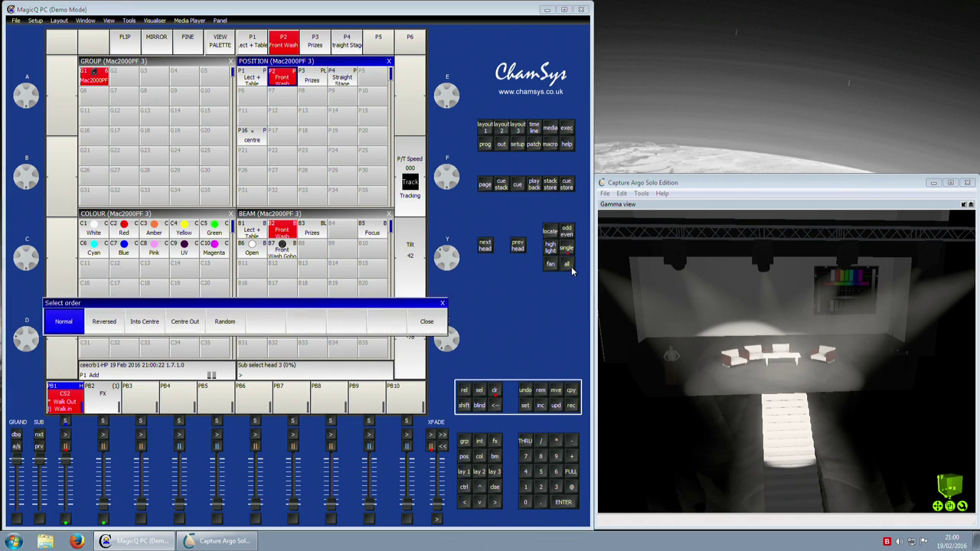
click(572, 405)
click(285, 82)
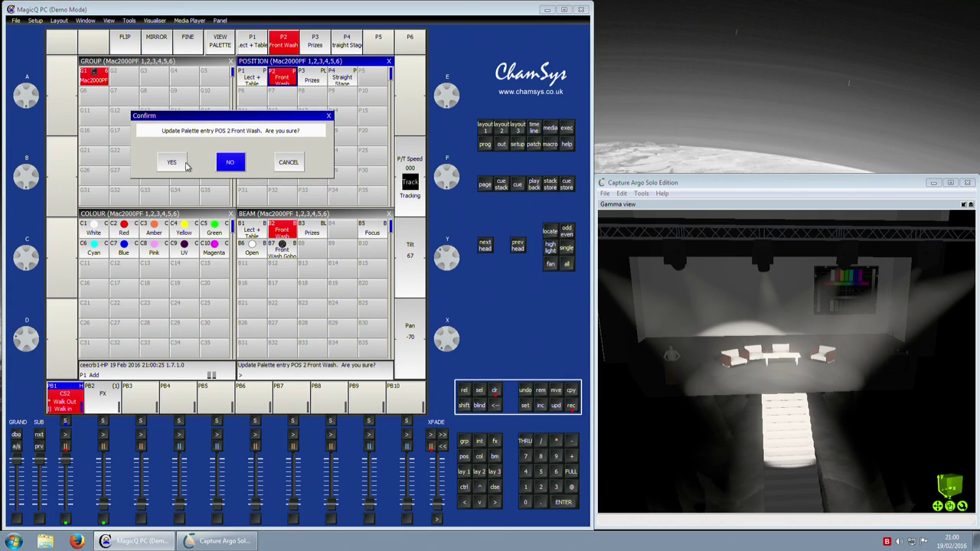
click(188, 165)
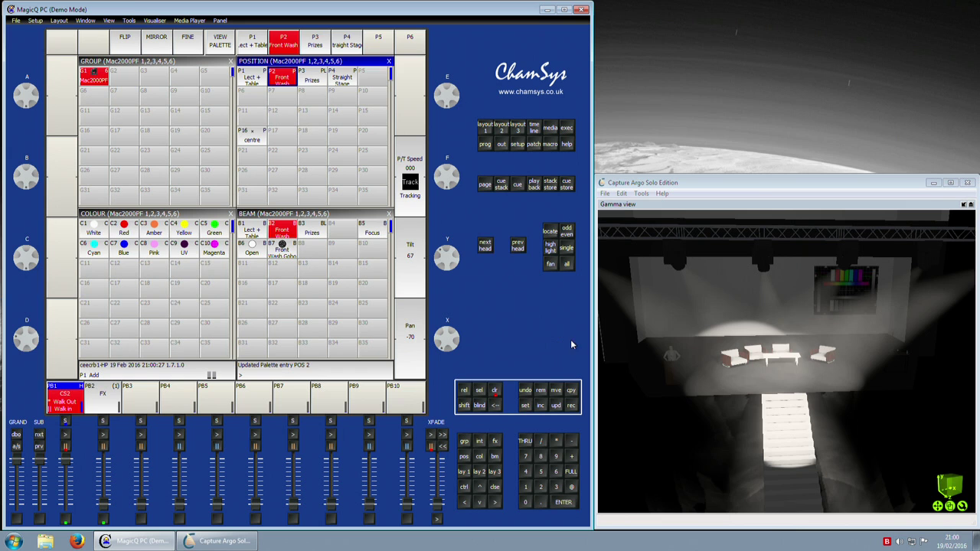
Recall the Front Wash Gobo beam palette, change its gobo to Linear R and record over the palette.
click(281, 249)
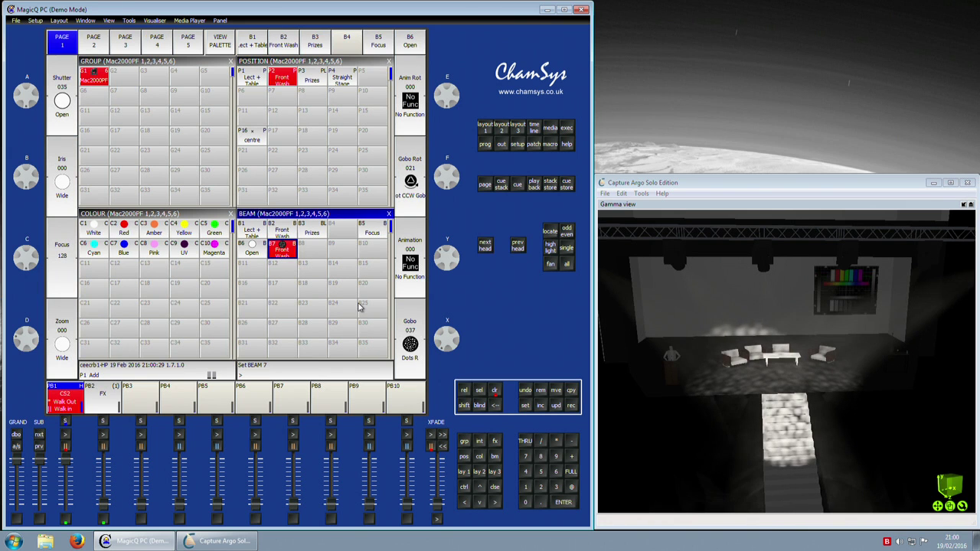
click(415, 365)
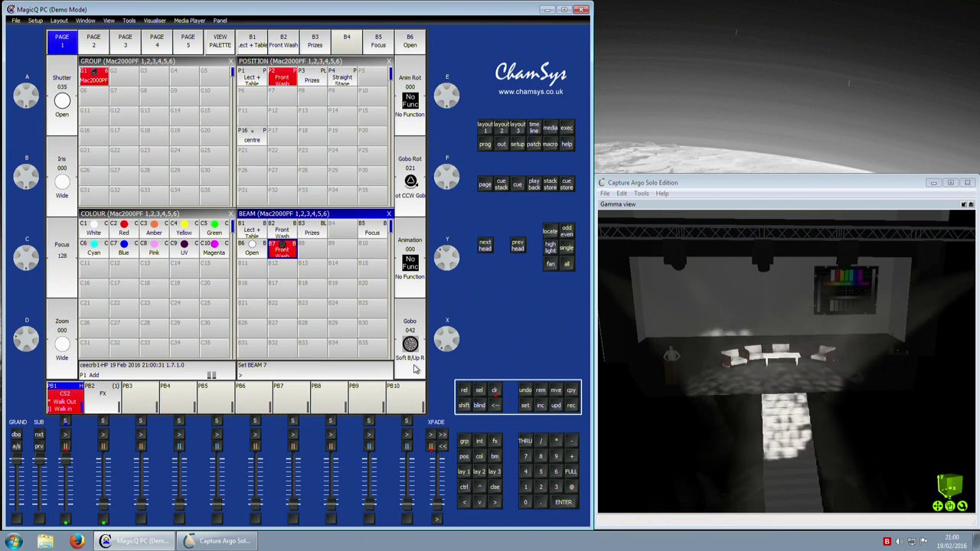
click(413, 368)
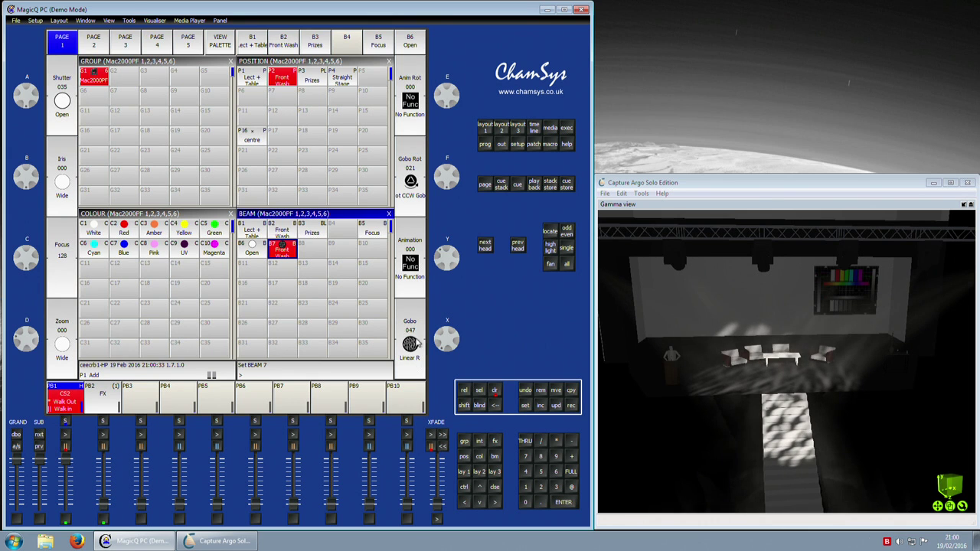
click(573, 410)
click(284, 249)
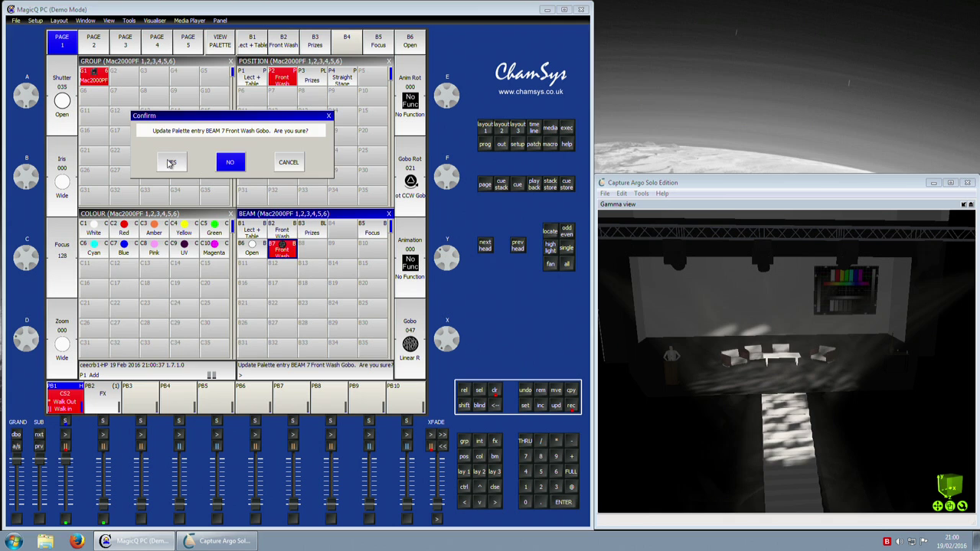
key(Return)
Reapply the Front Wash Gobo and Front Wash beams to check them, and recall the Prizes position and beam palettes.
click(285, 245)
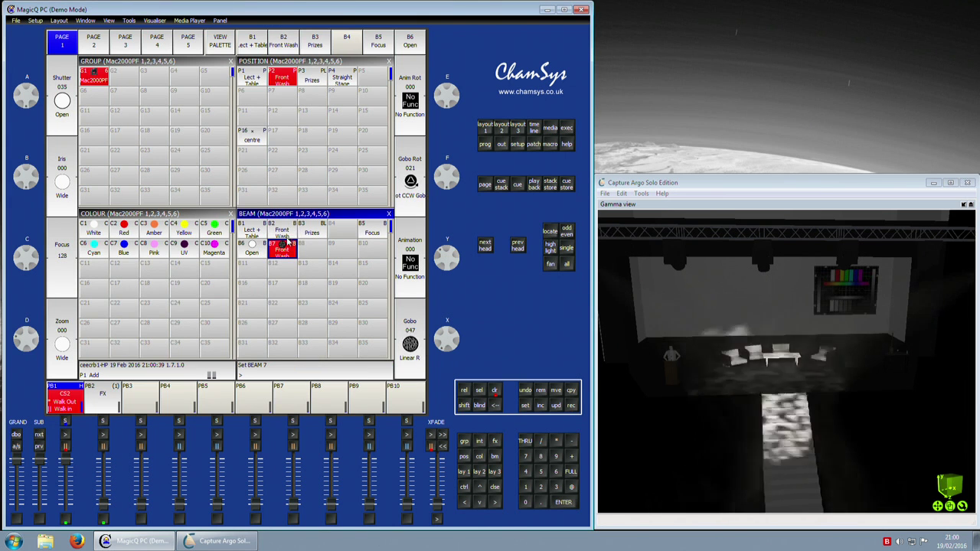
click(282, 230)
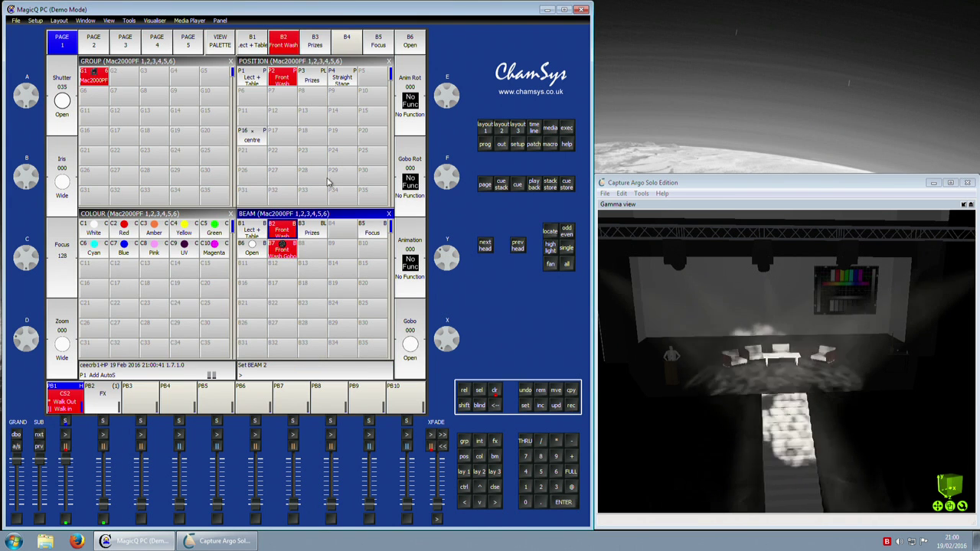
click(311, 81)
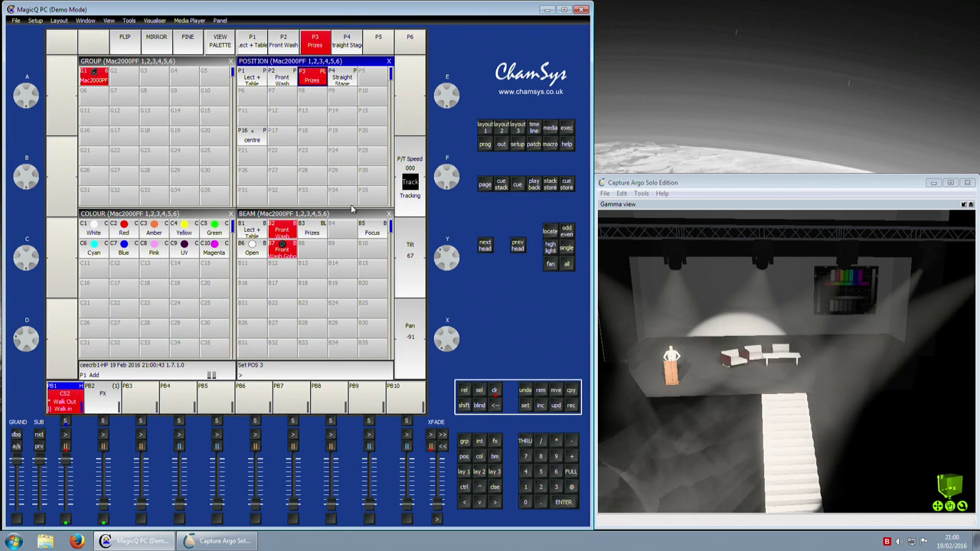
click(314, 231)
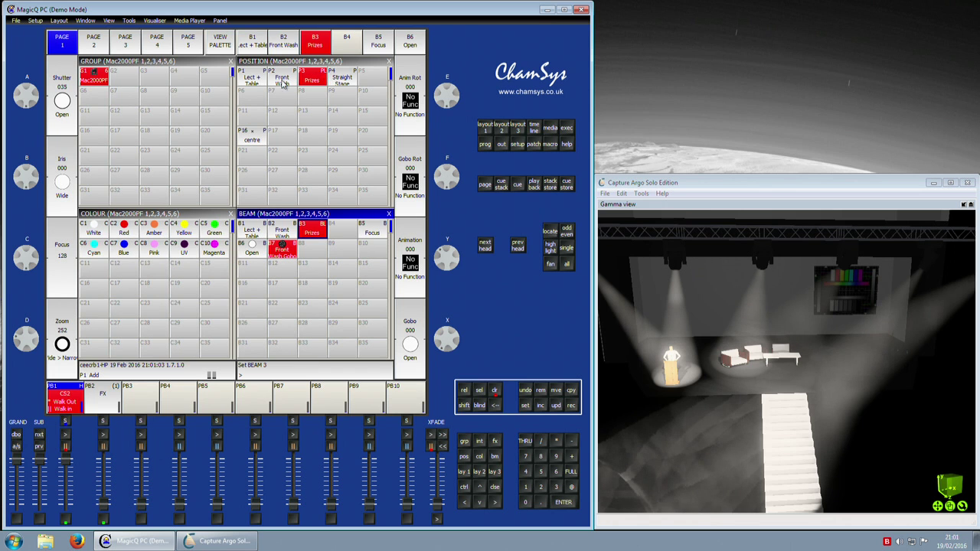
Switch between the Lect + Table and Prizes position palettes to compare where the heads point.
click(252, 79)
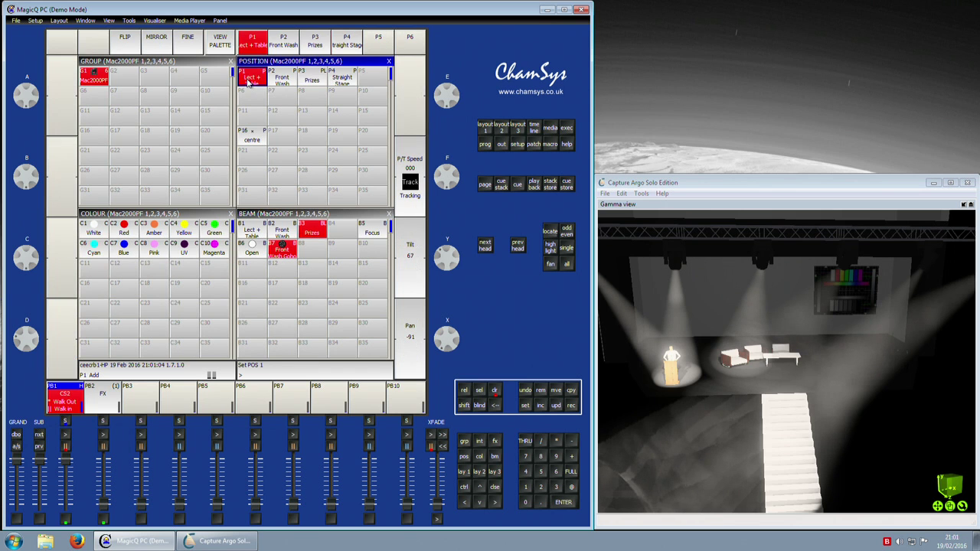
click(304, 81)
click(253, 86)
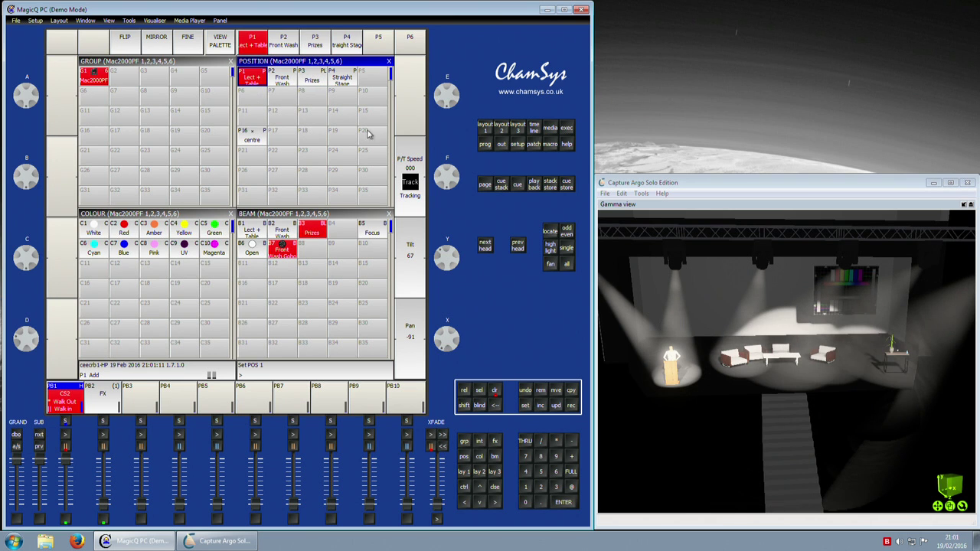
click(320, 82)
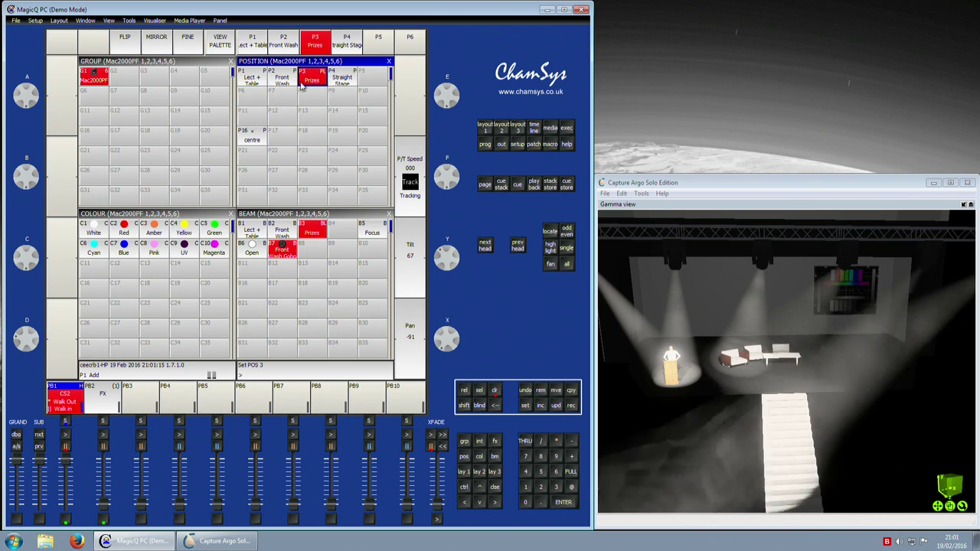
click(255, 79)
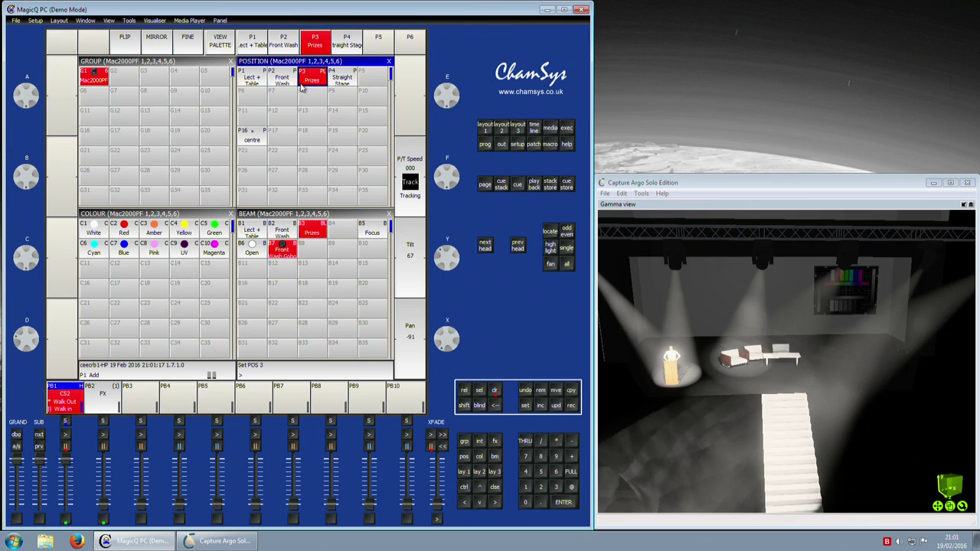
Alternate all heads between the Lect + Table and Prizes positions several times to examine which fixtures move.
click(249, 83)
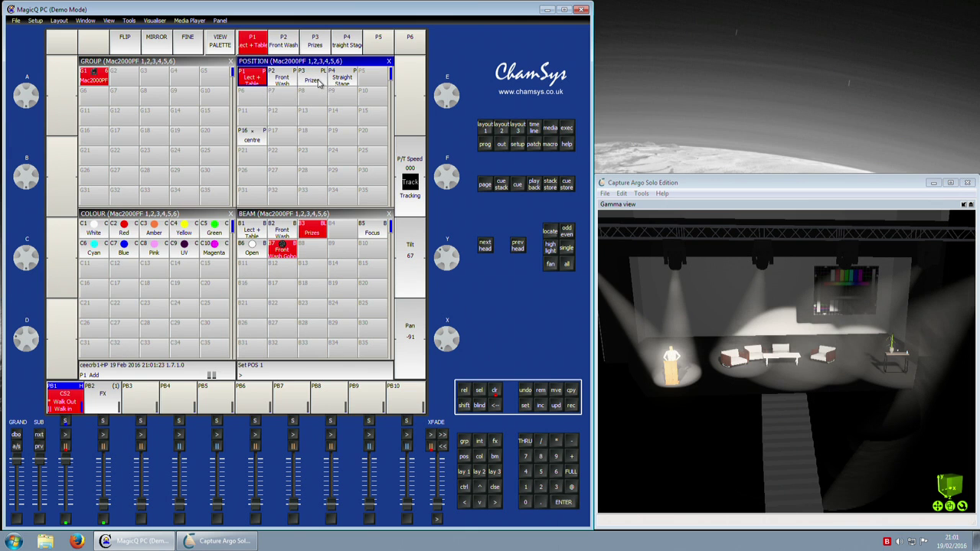
click(304, 81)
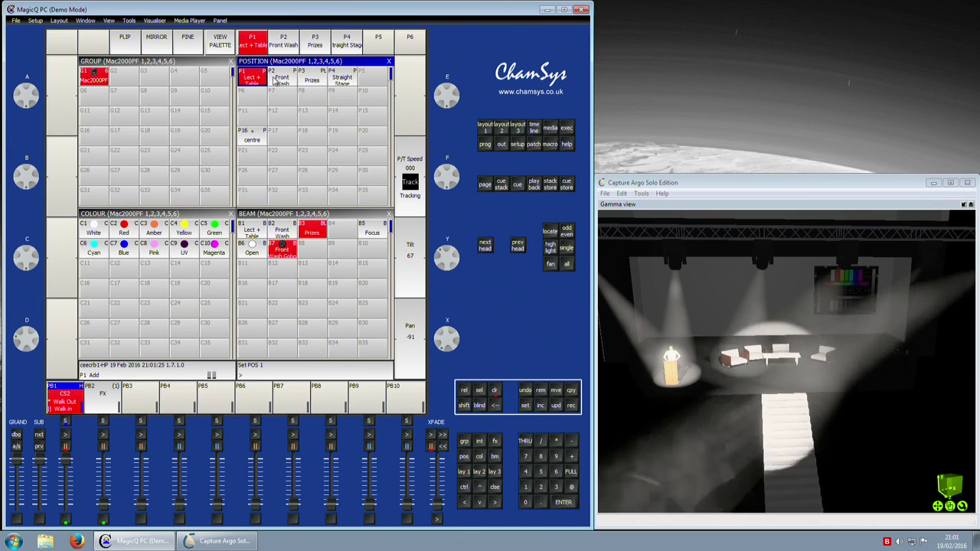
click(250, 81)
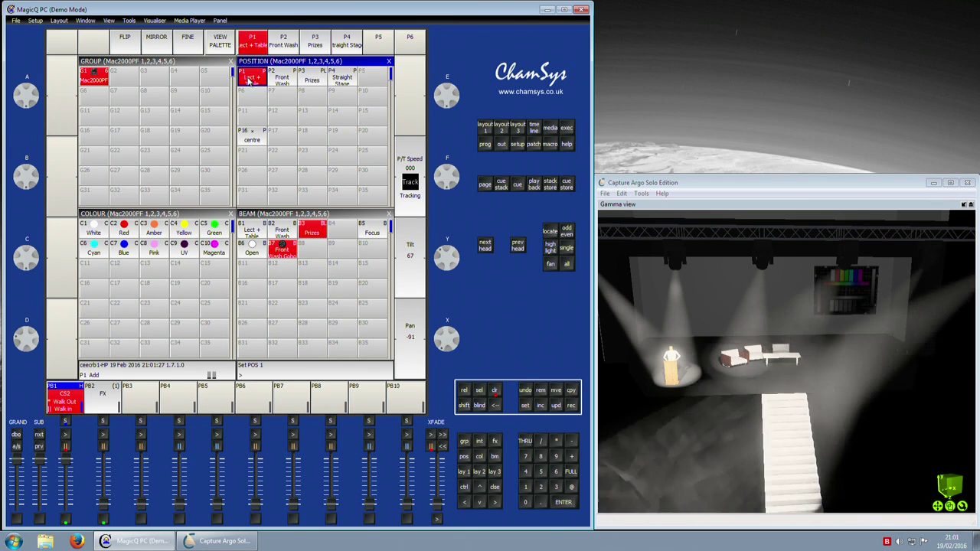
click(317, 81)
click(253, 81)
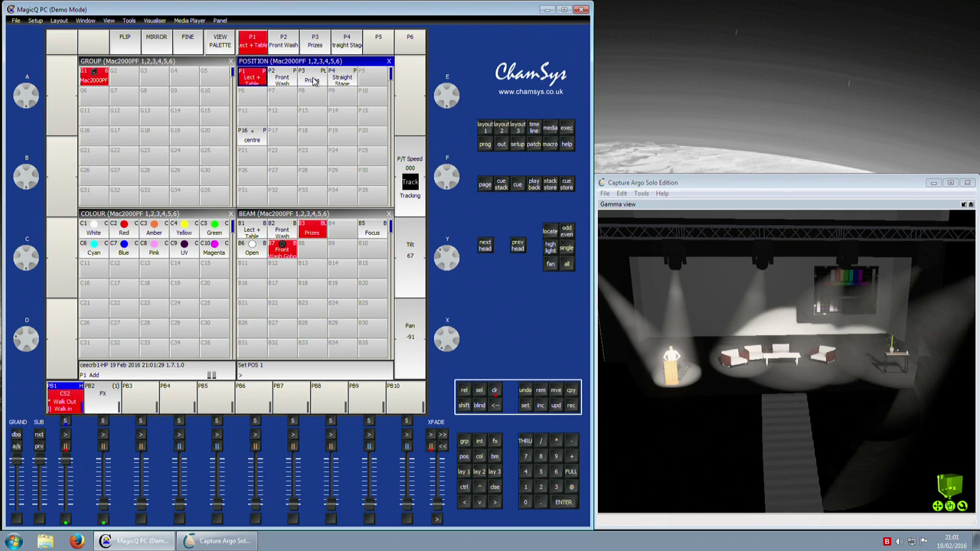
click(314, 82)
click(307, 83)
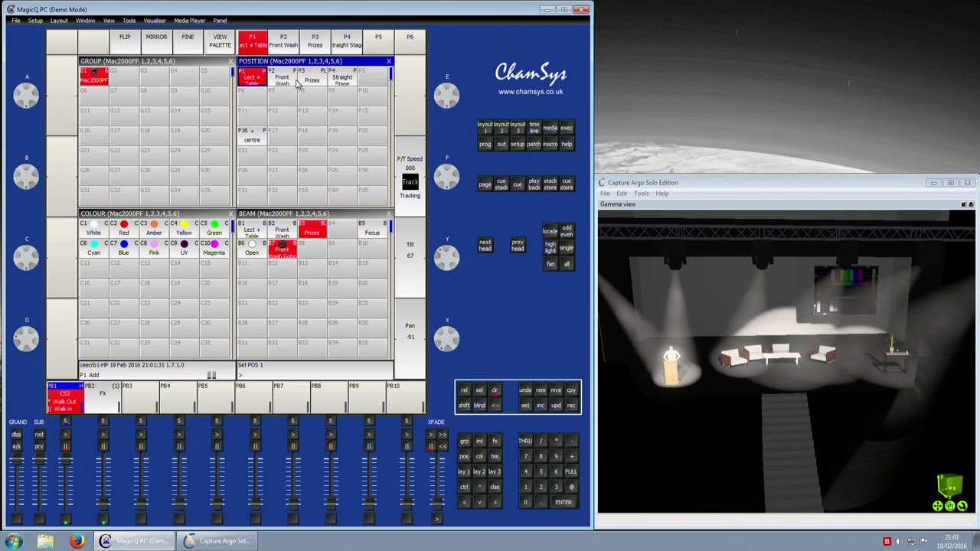
click(323, 83)
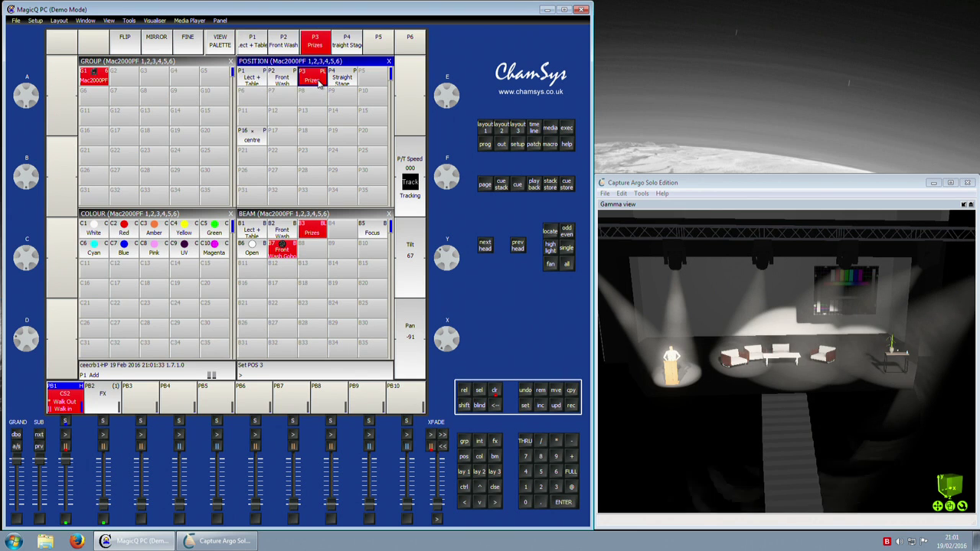
Recall the Lect + Table position and beam palettes for all heads, and apply the Front Wash beam to head 3 alone.
click(247, 81)
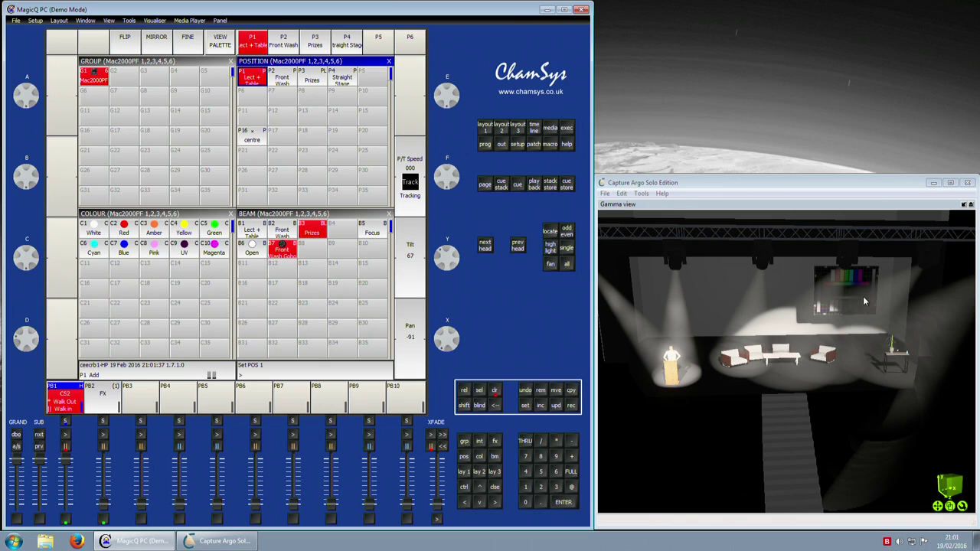
click(255, 236)
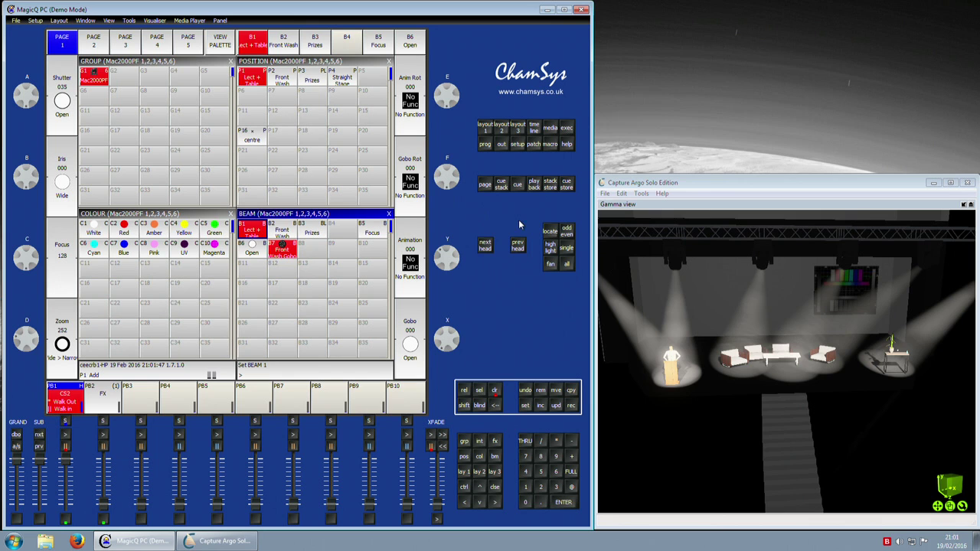
click(485, 246)
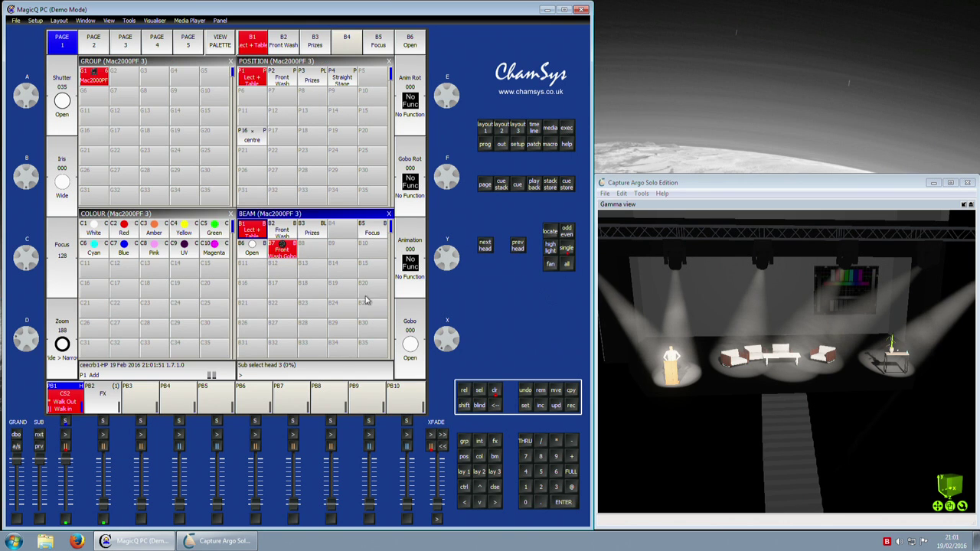
click(282, 235)
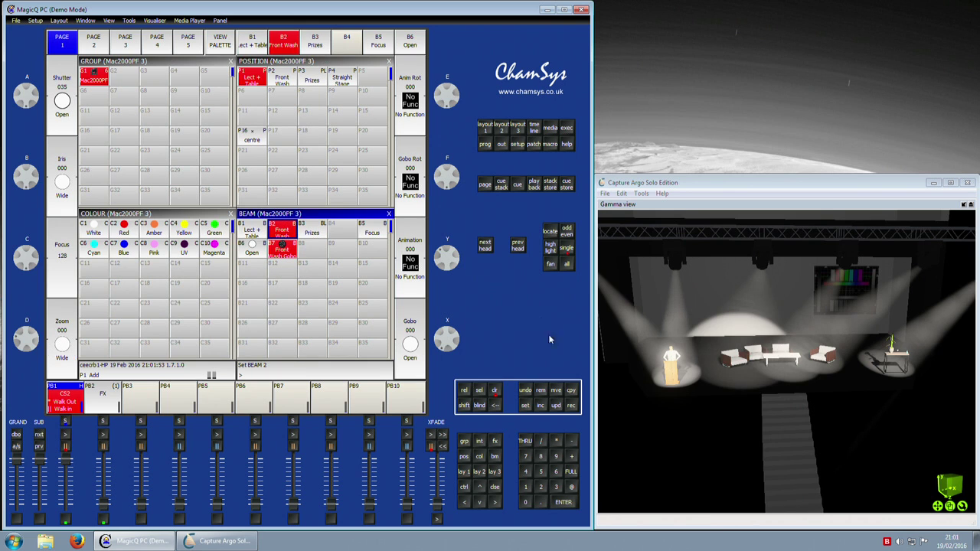
Aim head 3 at the top of the stairs with tilt 63 and pan -89.
click(465, 457)
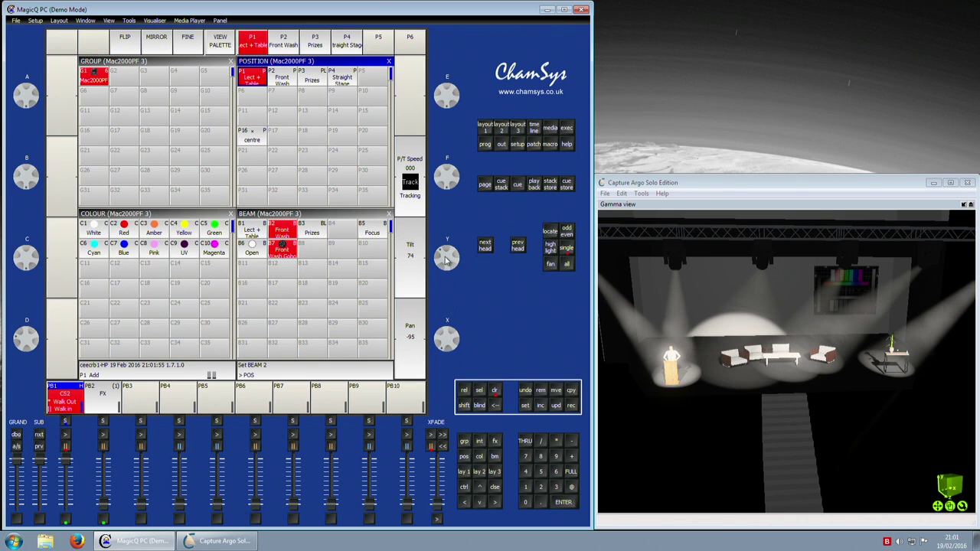
scroll(452, 253, down, 2)
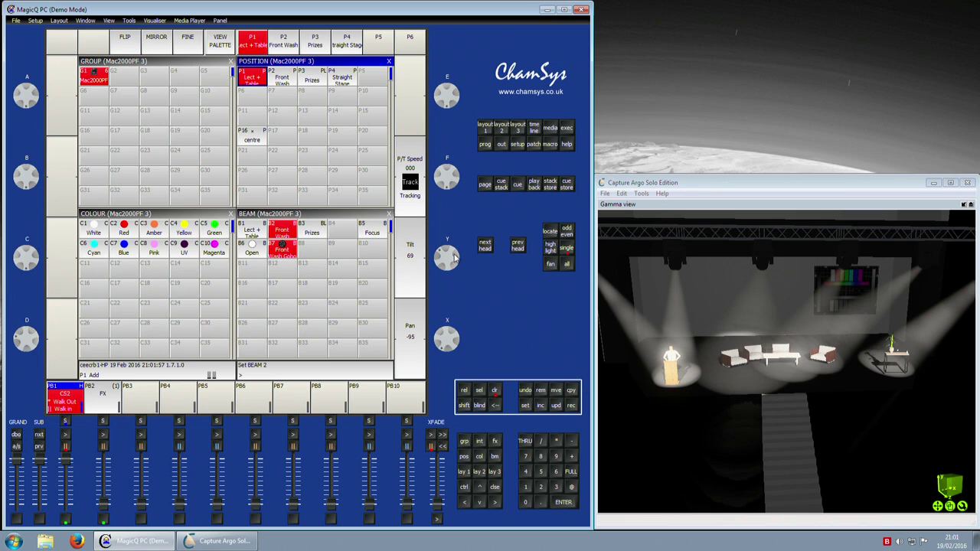
scroll(444, 340, up, 5)
scroll(447, 343, down, 4)
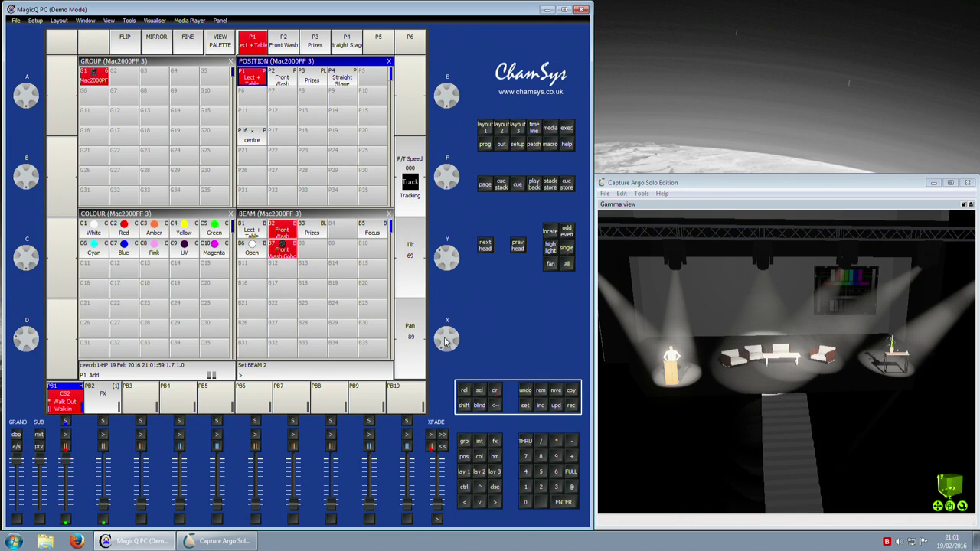
scroll(448, 257, down, 4)
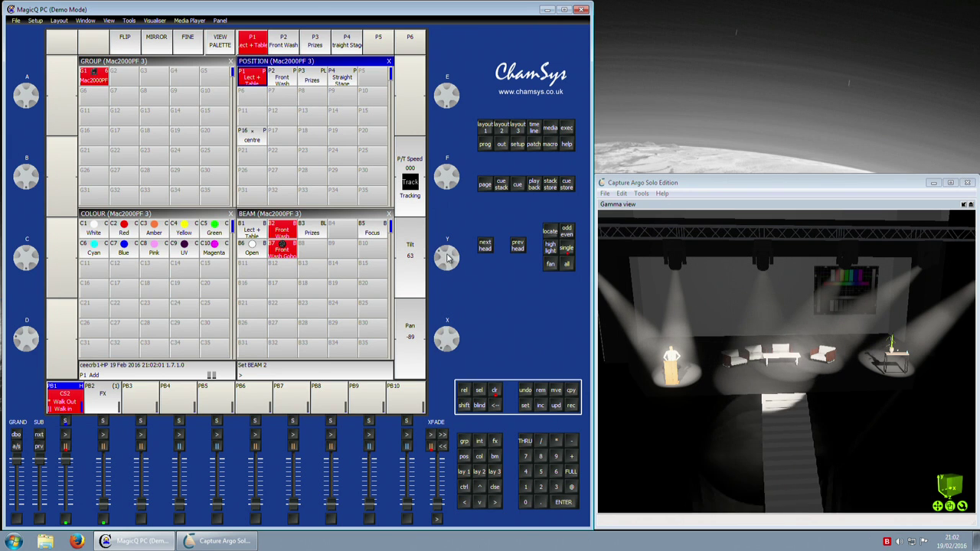
Give head 4 the Front Wash beam and aim it at the upper stairs with tilt 63 and pan -93.
click(484, 245)
click(284, 231)
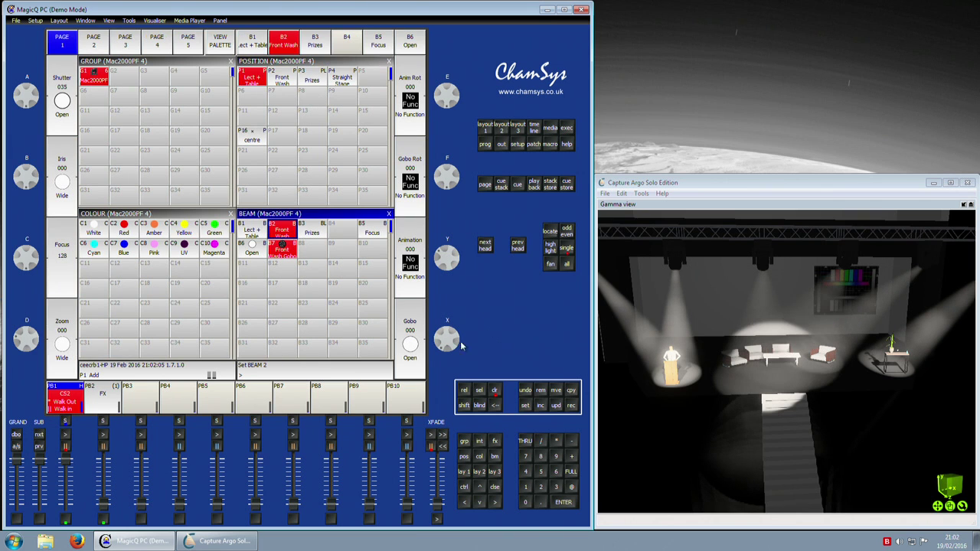
click(464, 457)
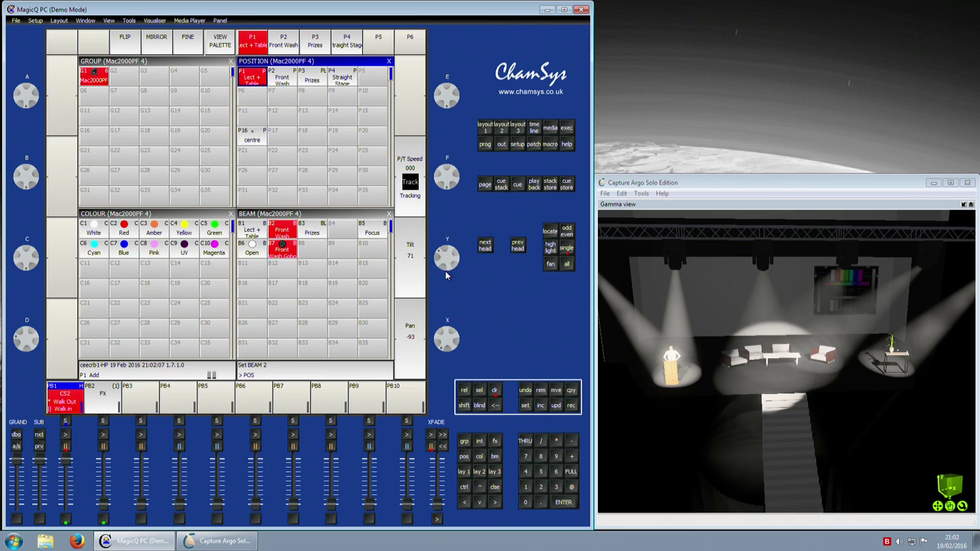
scroll(449, 268, up, 10)
scroll(449, 264, down, 10)
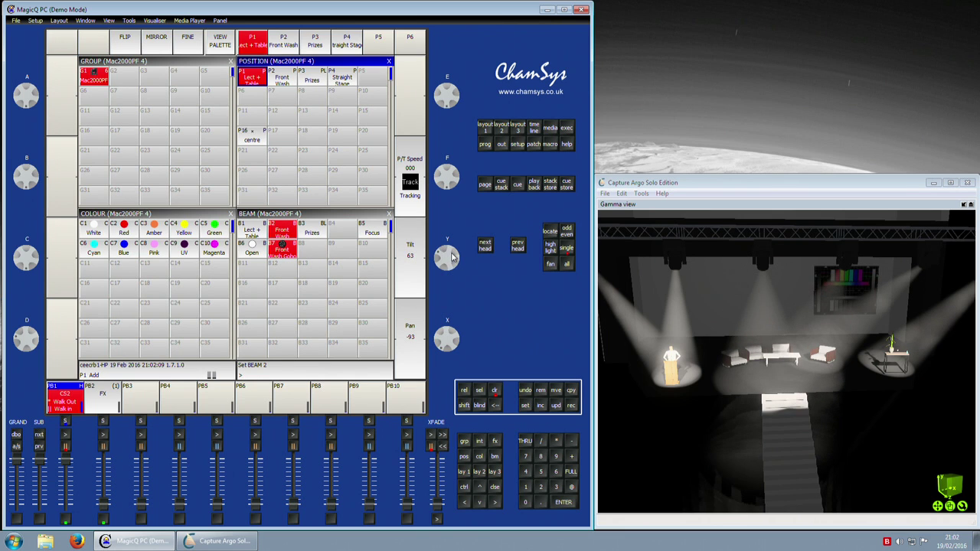
Give head 5 the Front Wash beam and aim it at the upper stairs with tilt 63 and pan -110.
click(487, 244)
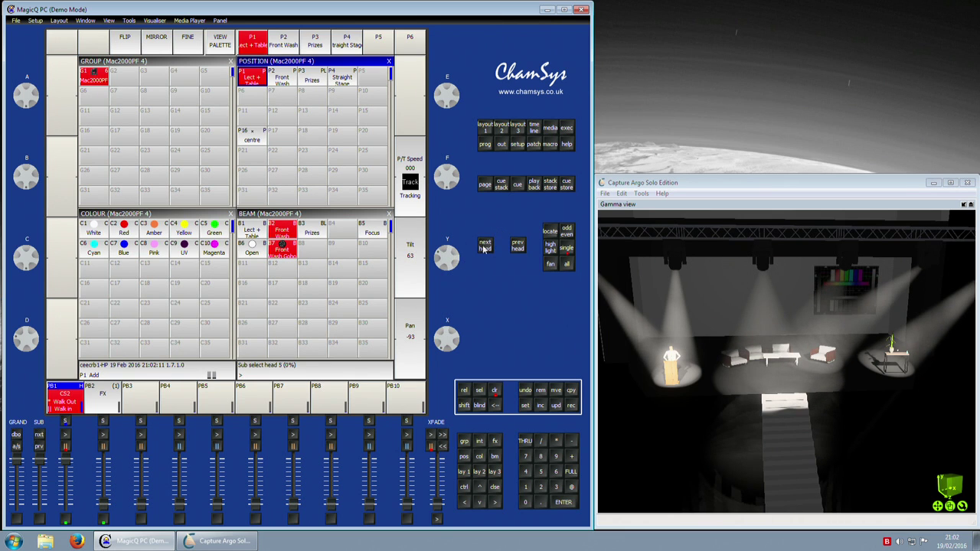
click(285, 233)
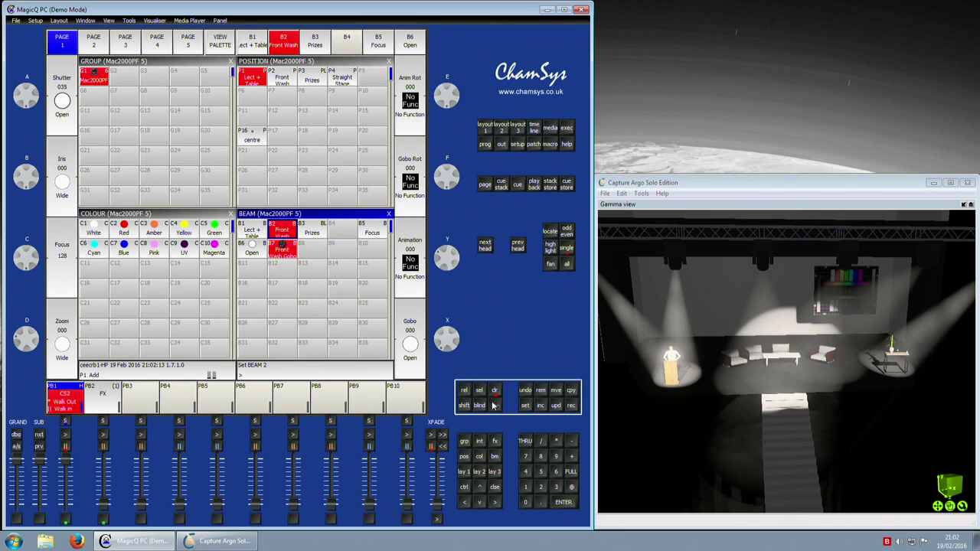
click(464, 457)
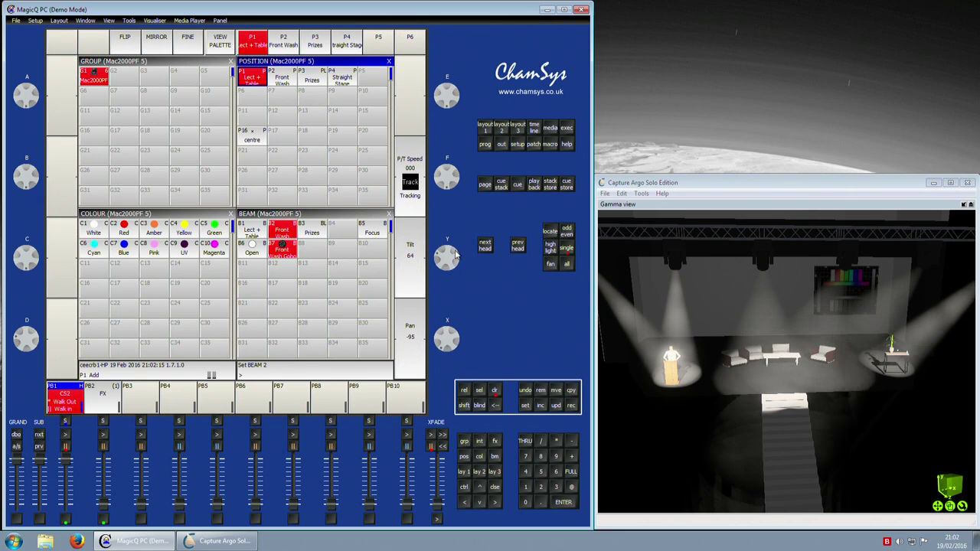
drag(455, 350, 452, 333)
drag(454, 260, 454, 266)
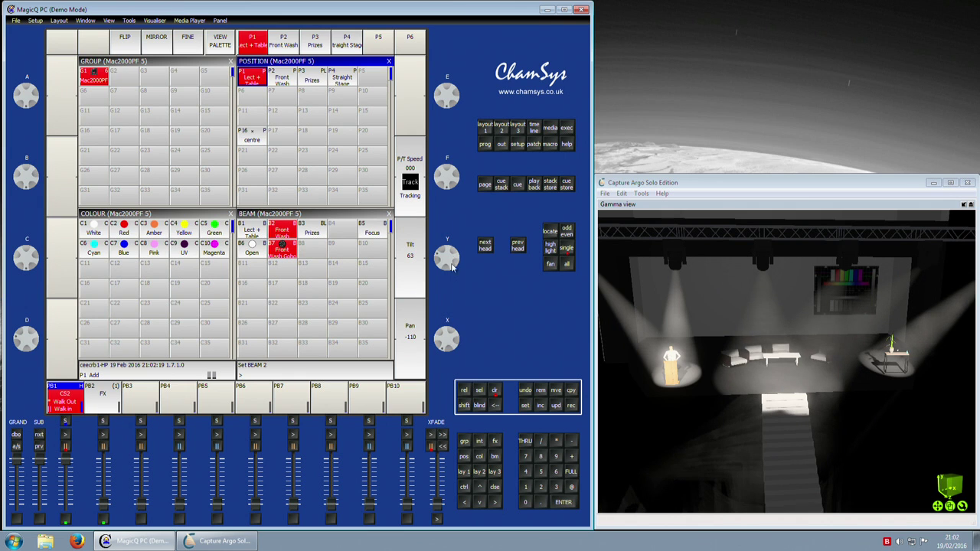
Re-aim head 4 further down the stairs with tilt 42 and pan -103.
click(516, 245)
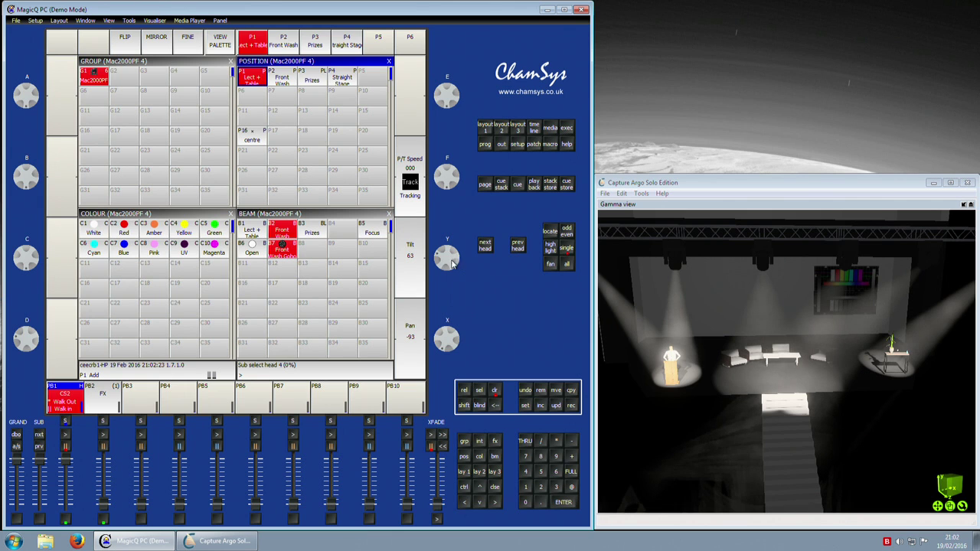
drag(451, 263, 453, 268)
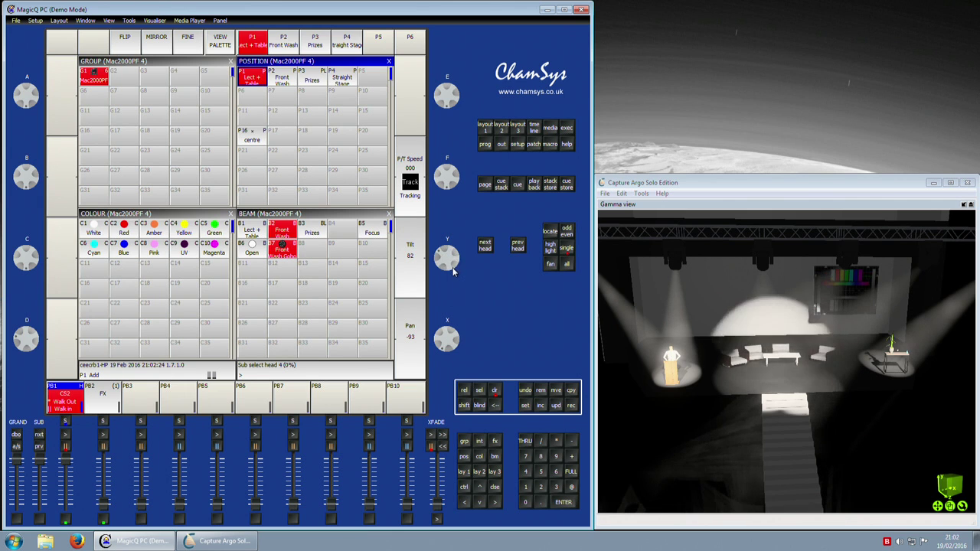
drag(453, 258, 447, 239)
click(485, 242)
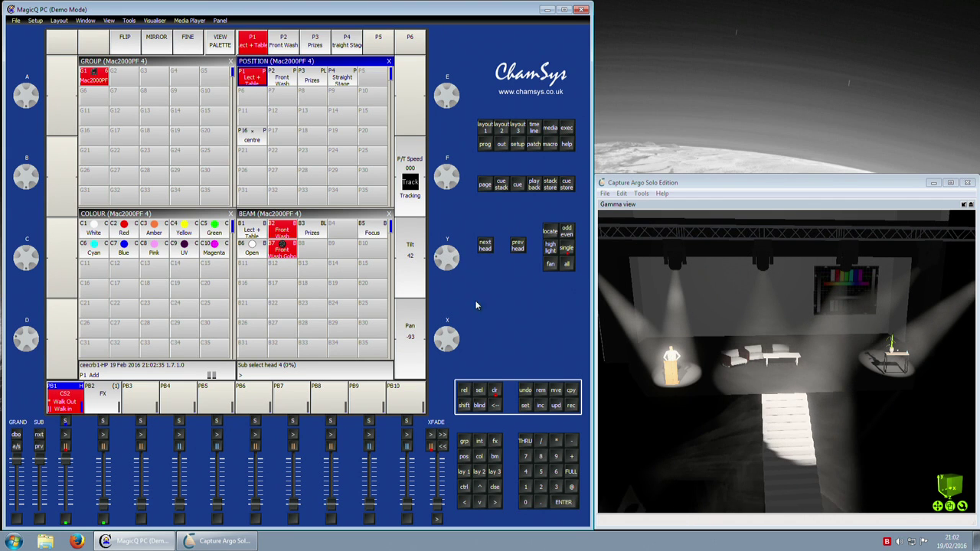
drag(458, 342, 457, 336)
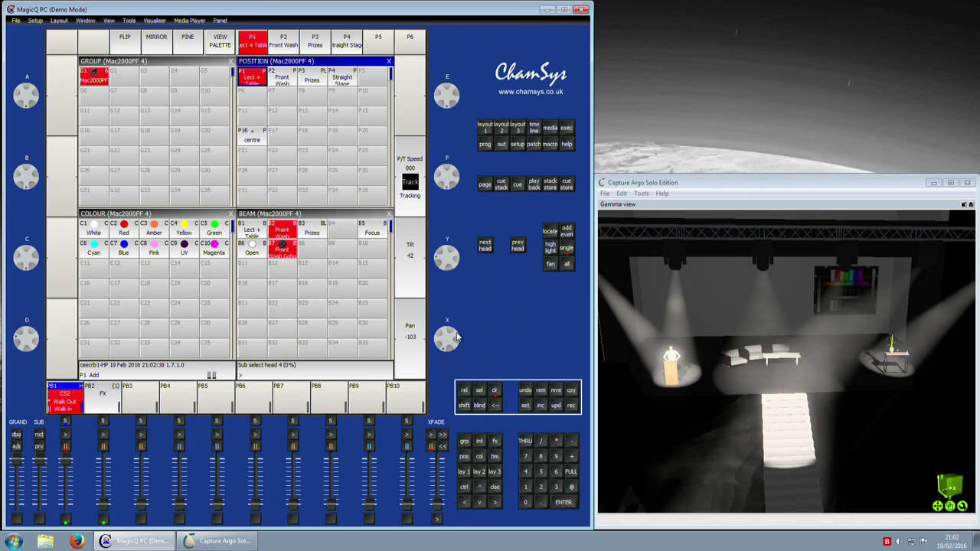
Go back to head 5 and set its tilt to 66.
click(486, 246)
click(485, 247)
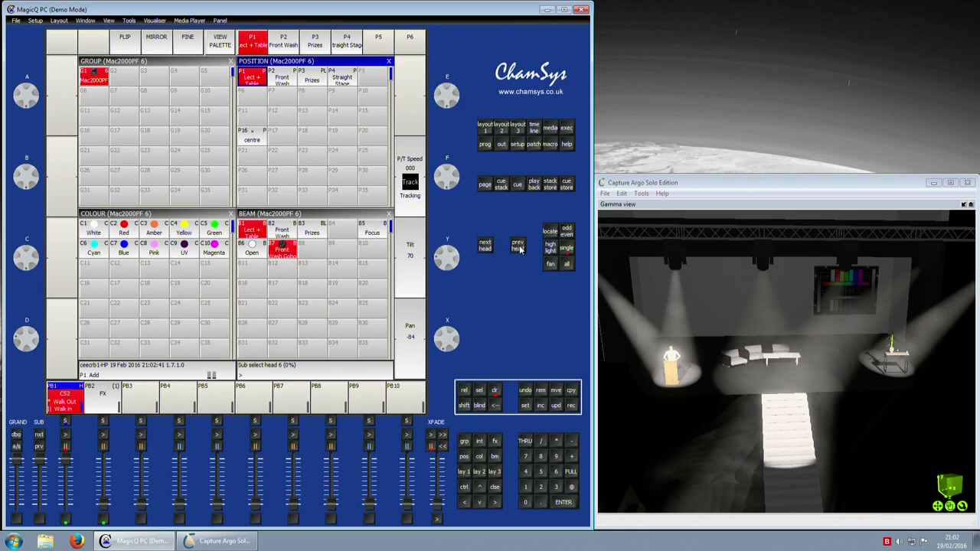
click(518, 247)
drag(450, 265, 458, 257)
Reselect all heads and record them over the Prizes position palette.
click(566, 263)
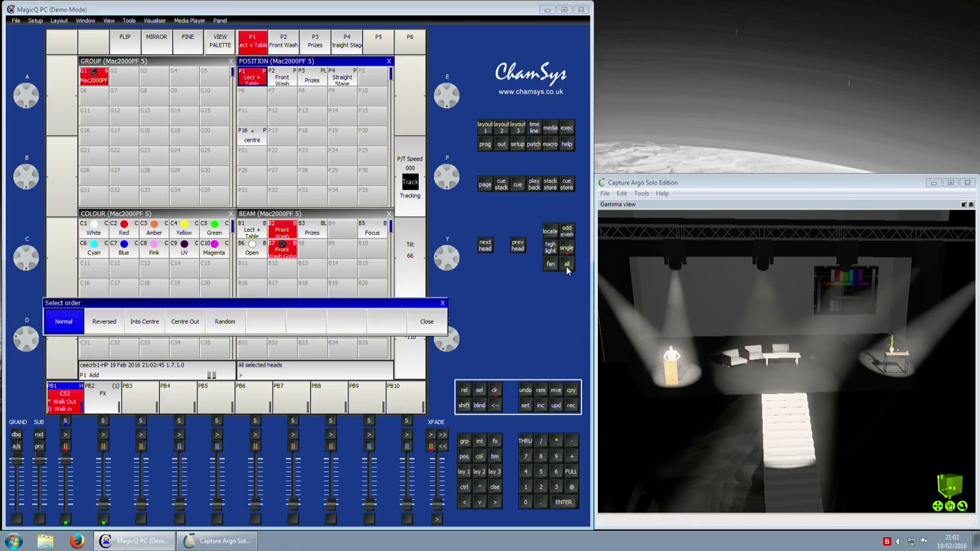
click(572, 405)
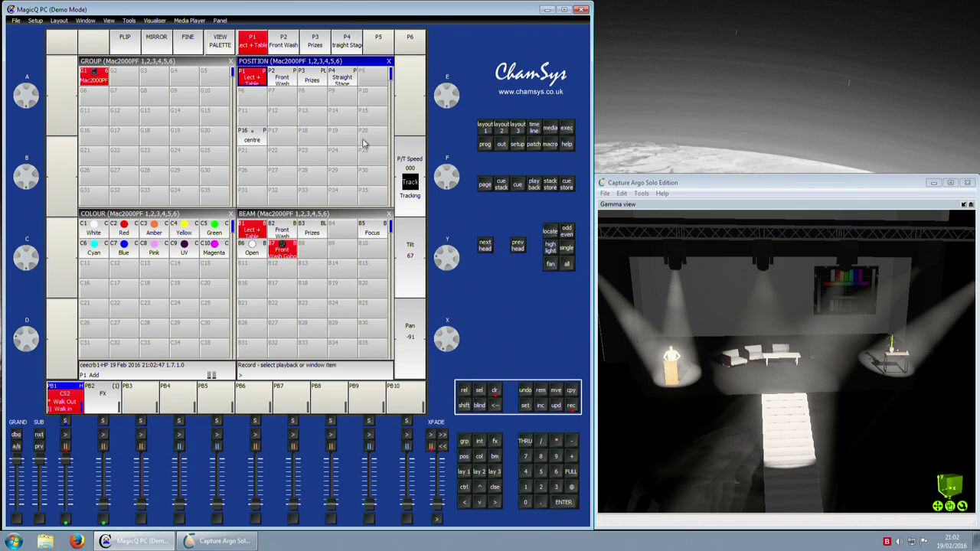
click(311, 79)
click(181, 162)
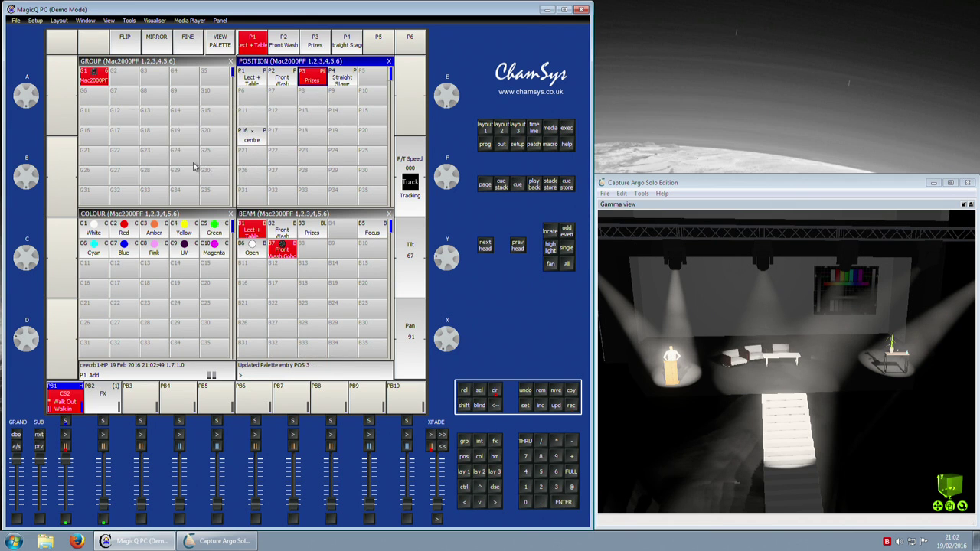
Record the current beam settings of all heads over the Prizes beam palette.
click(571, 405)
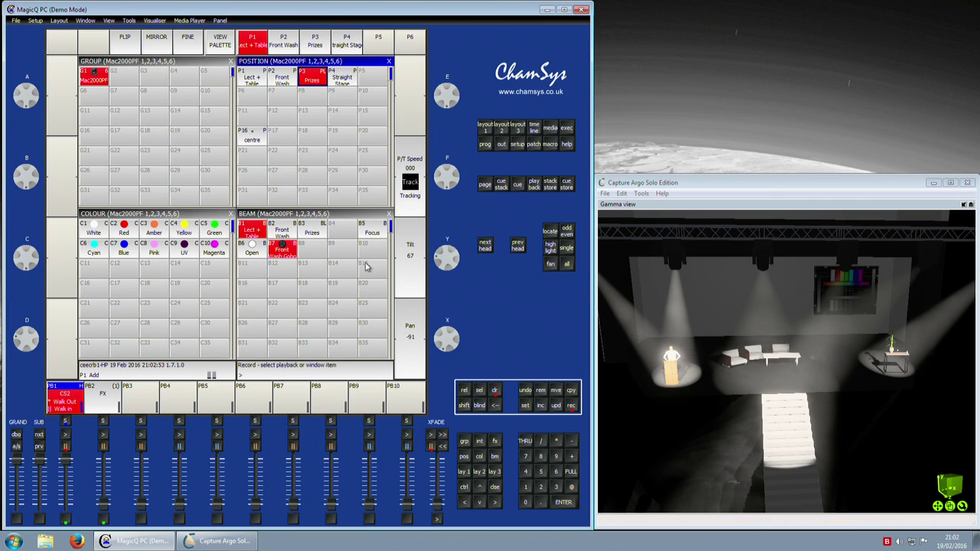
click(312, 227)
click(173, 162)
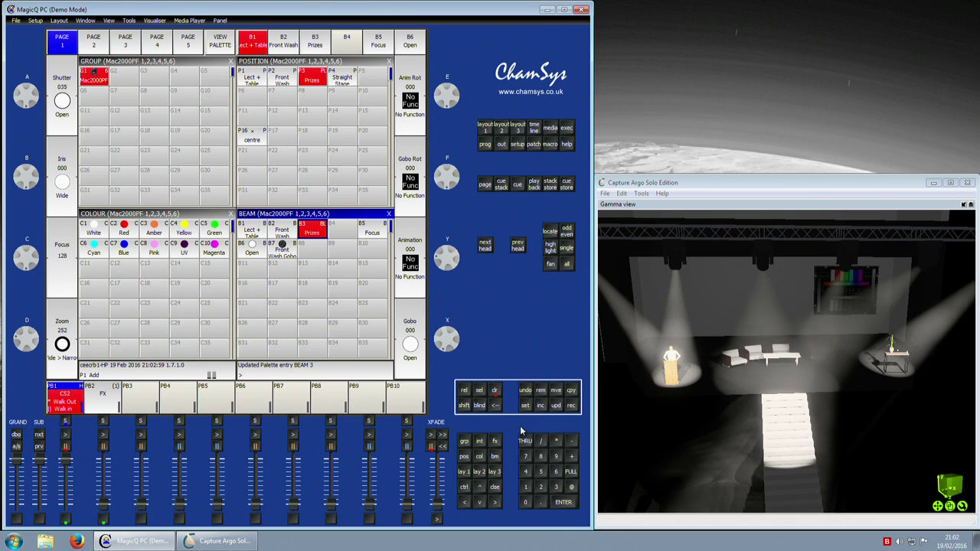
Clear the programmer and step playback 1's cue stack through its cues to Walk Out, finishing by bringing its fader down.
click(495, 390)
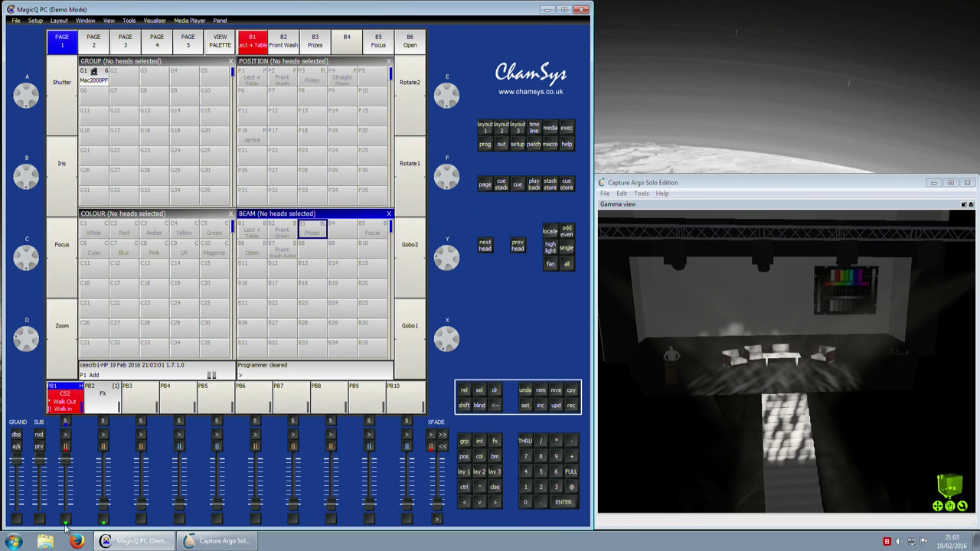
click(66, 434)
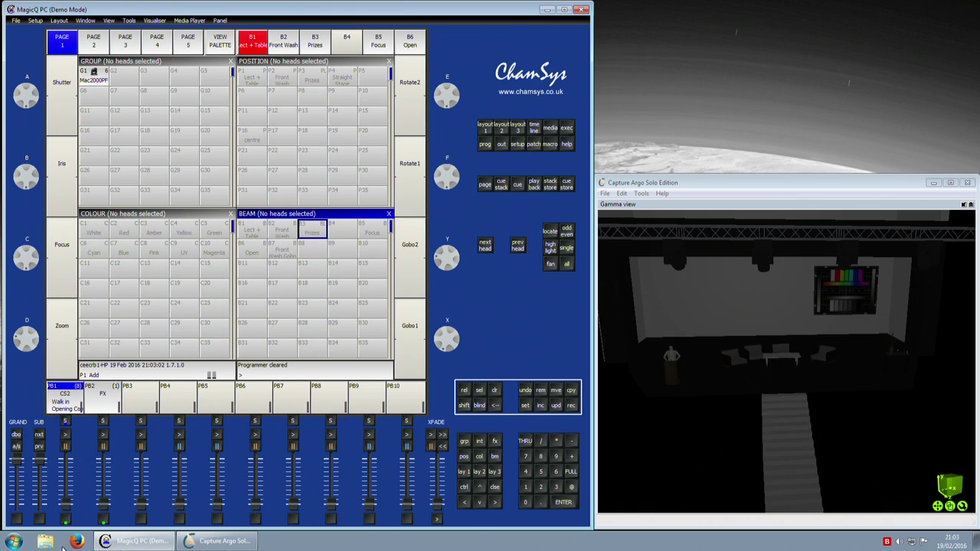
click(65, 434)
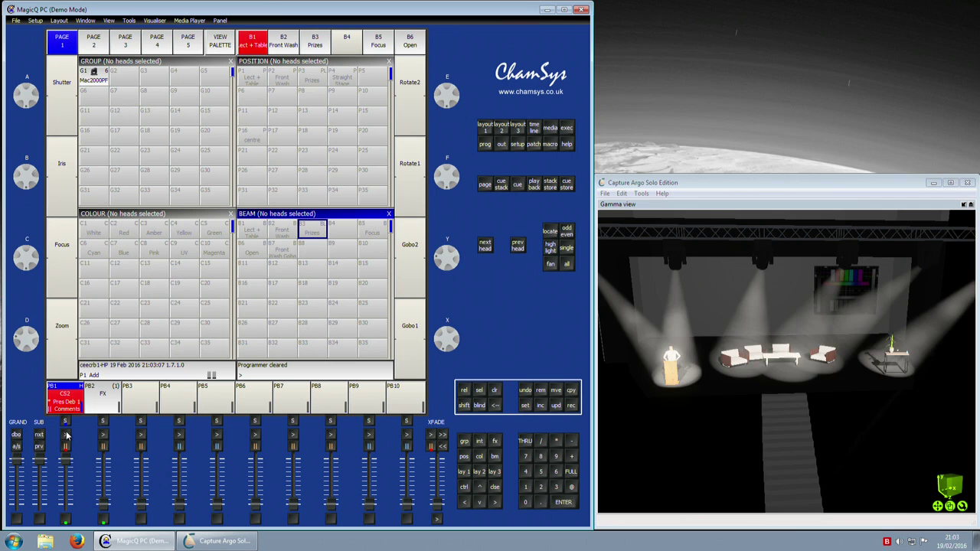
click(66, 434)
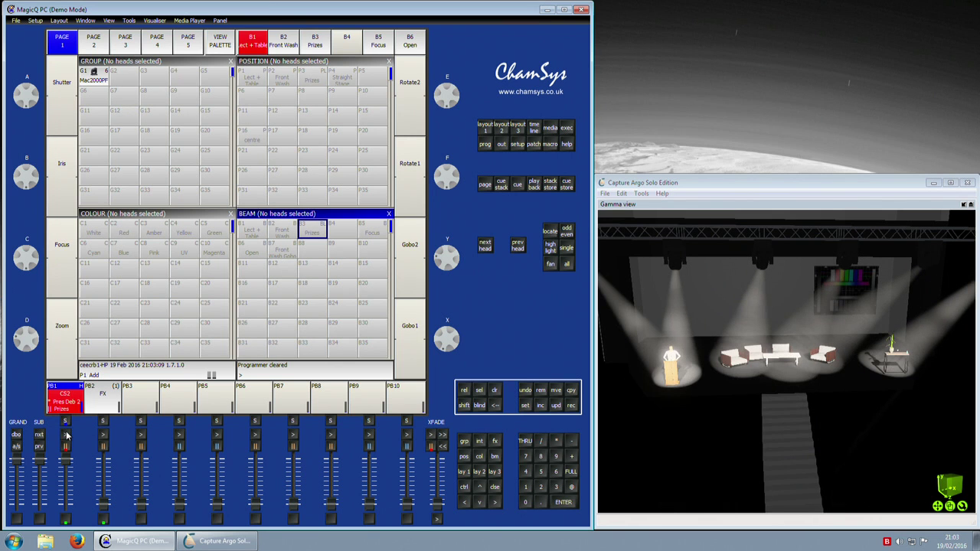
click(66, 434)
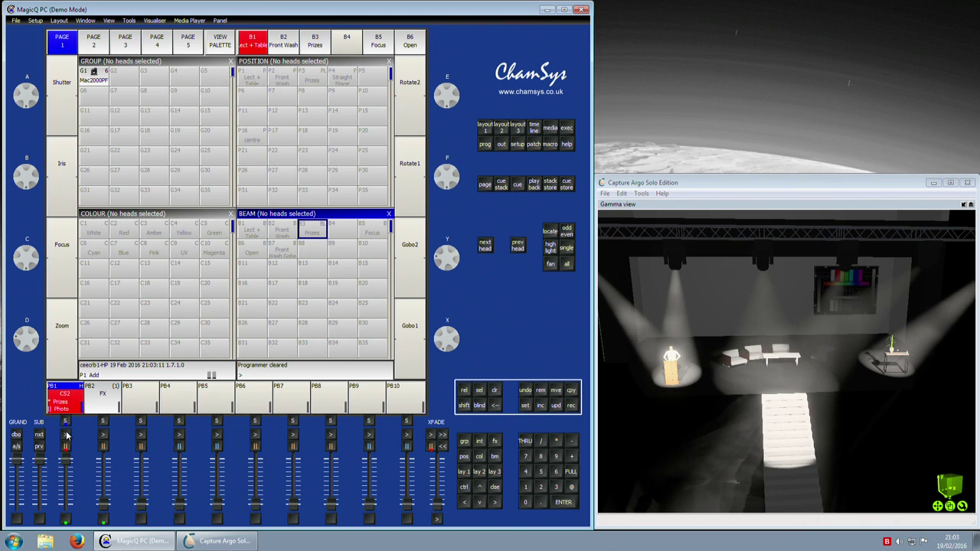
click(66, 435)
click(66, 434)
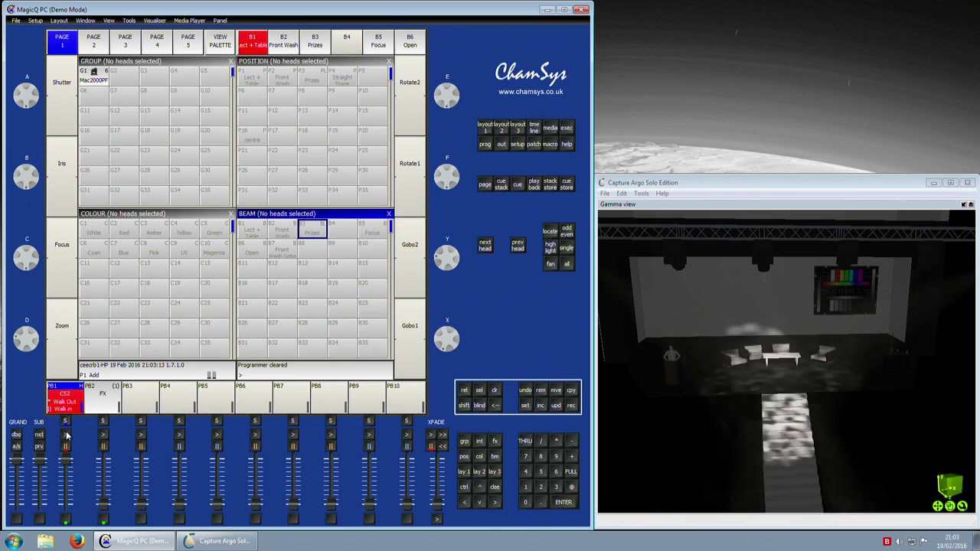
drag(70, 465, 68, 507)
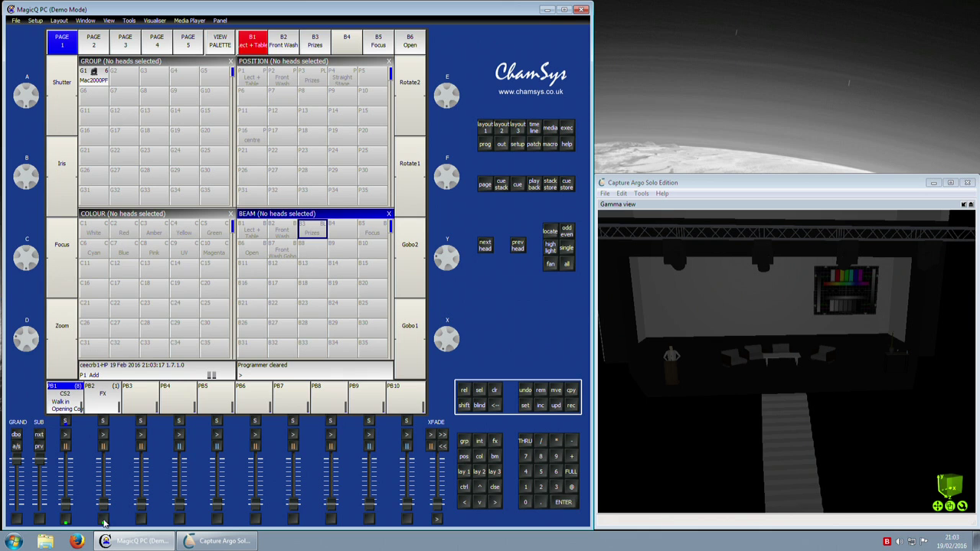
Open playback 1's cue stack and look over its cue list from Walk in to Walk Out.
click(67, 422)
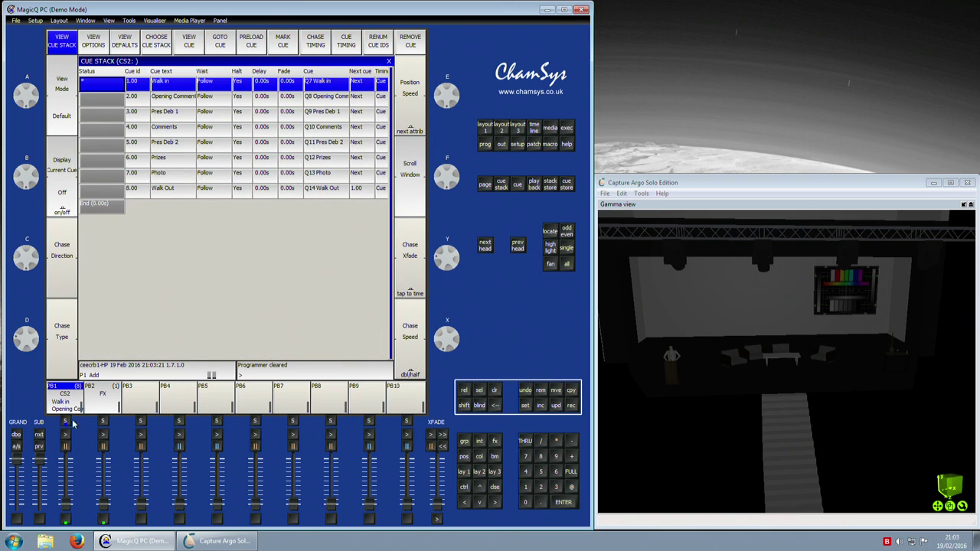
drag(113, 93, 121, 203)
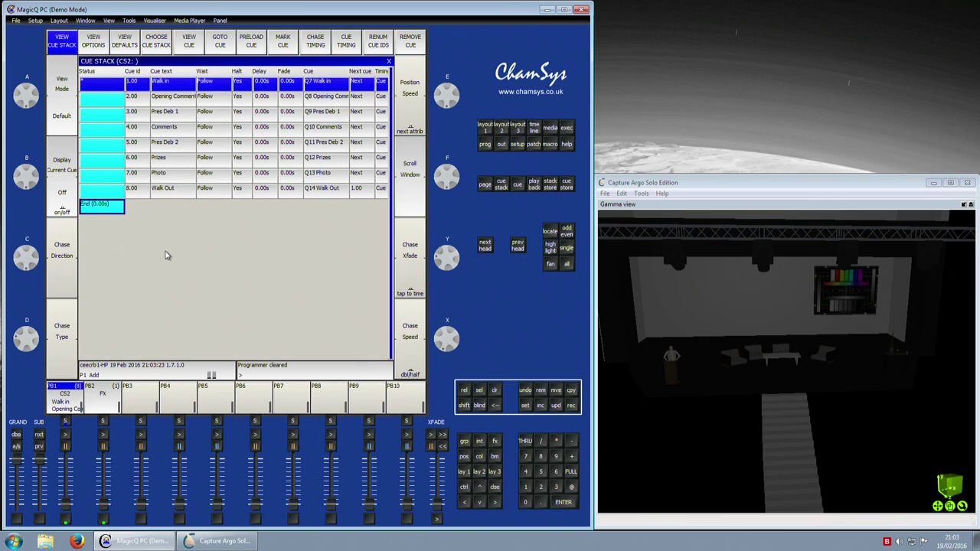
click(139, 207)
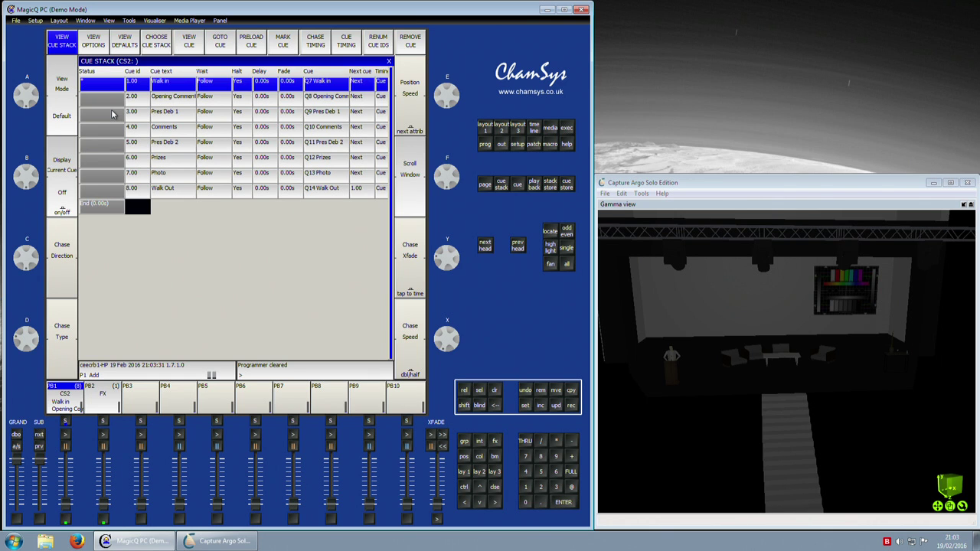
Select the Mac2000PF group with the Focus beam palette at full intensity, and open that palette's stored values.
click(464, 470)
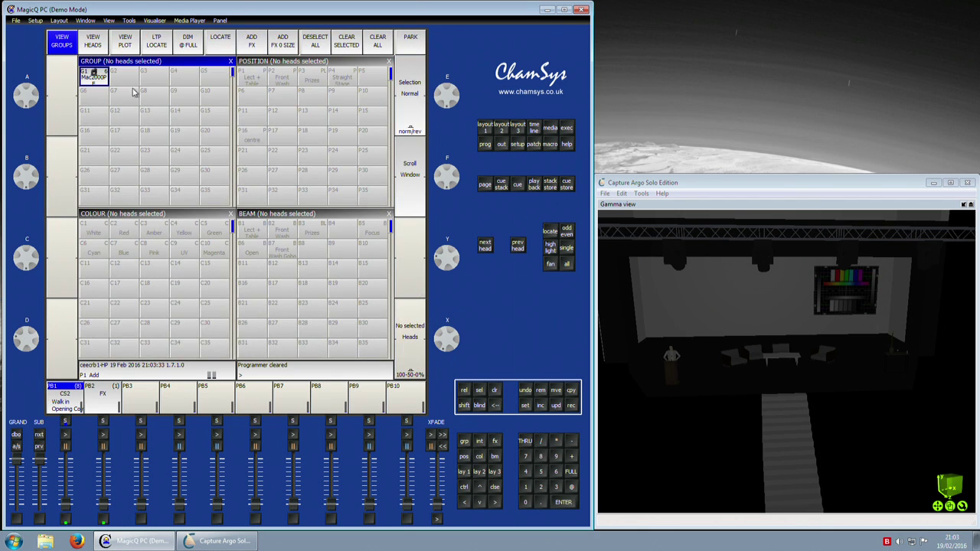
click(107, 78)
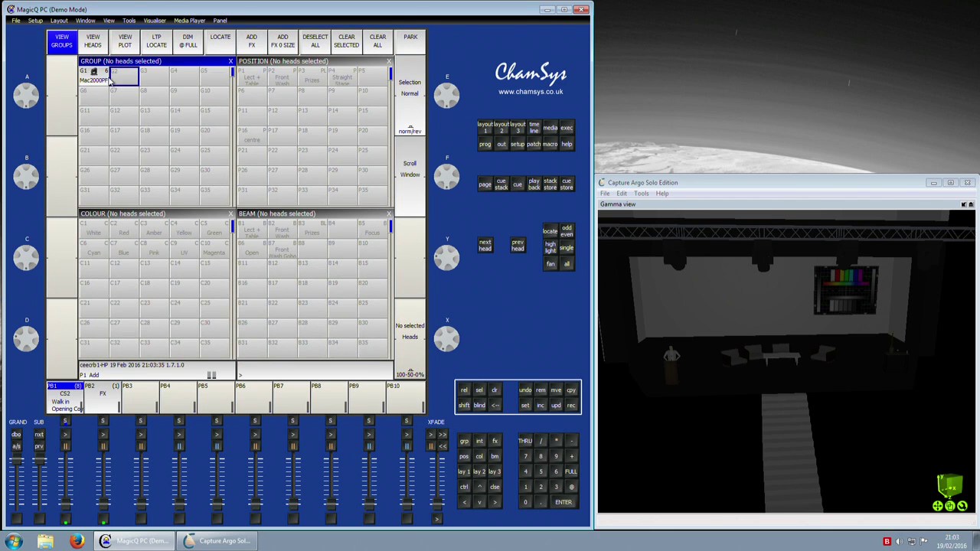
click(376, 233)
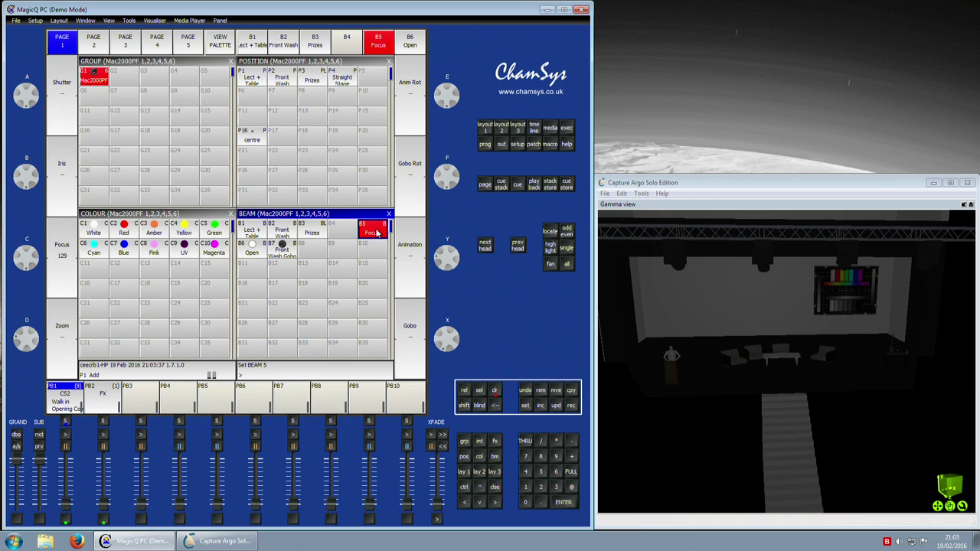
double_click(571, 486)
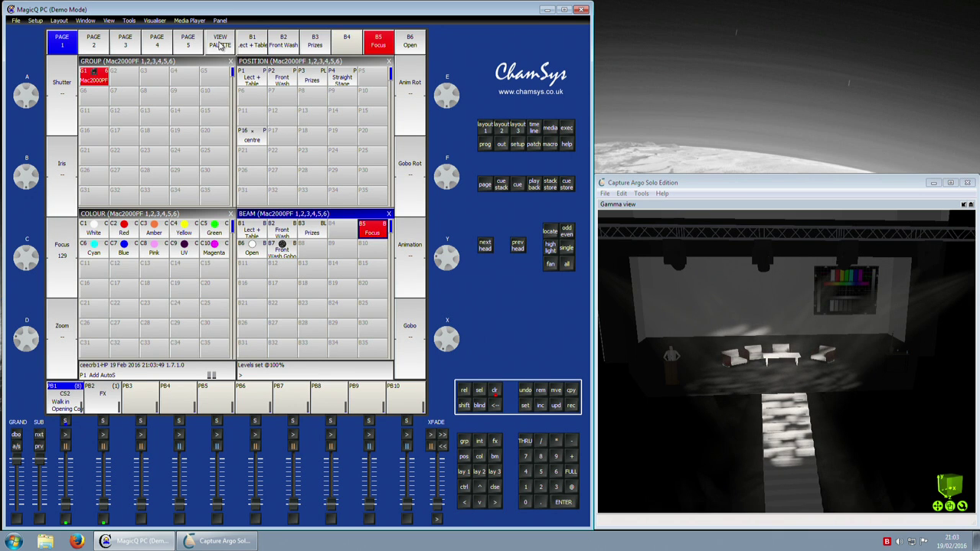
click(220, 45)
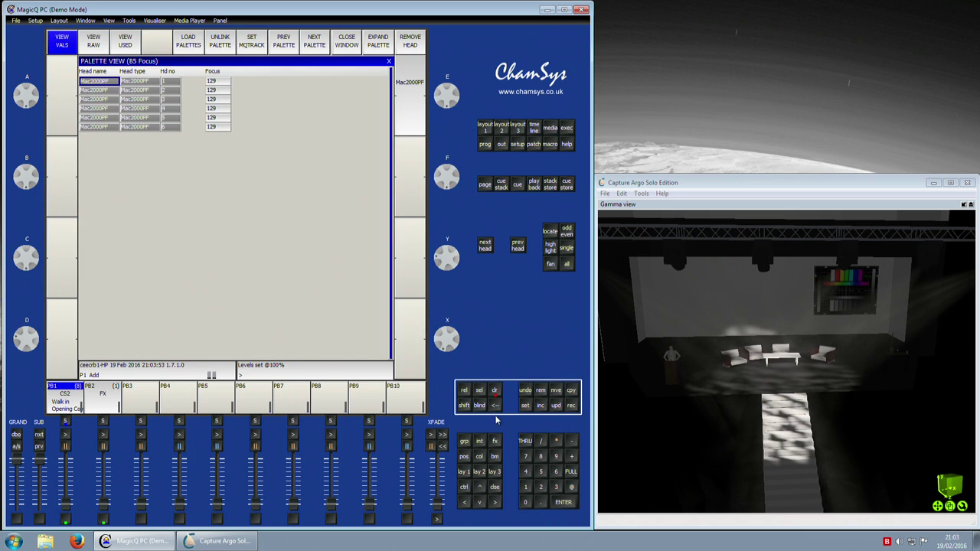
Go back to the Prizes beam palette and examine its stored entries for every head across all attributes.
click(284, 45)
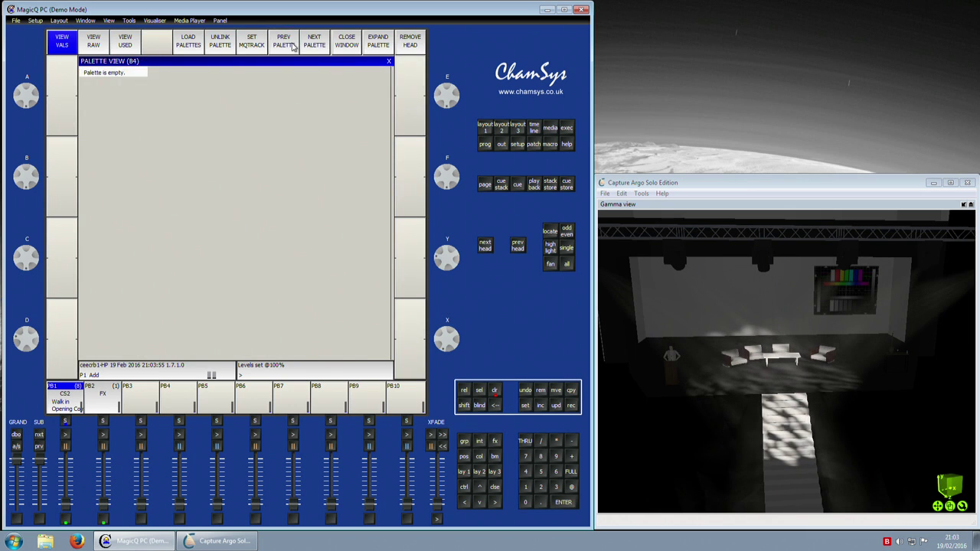
click(284, 45)
click(183, 81)
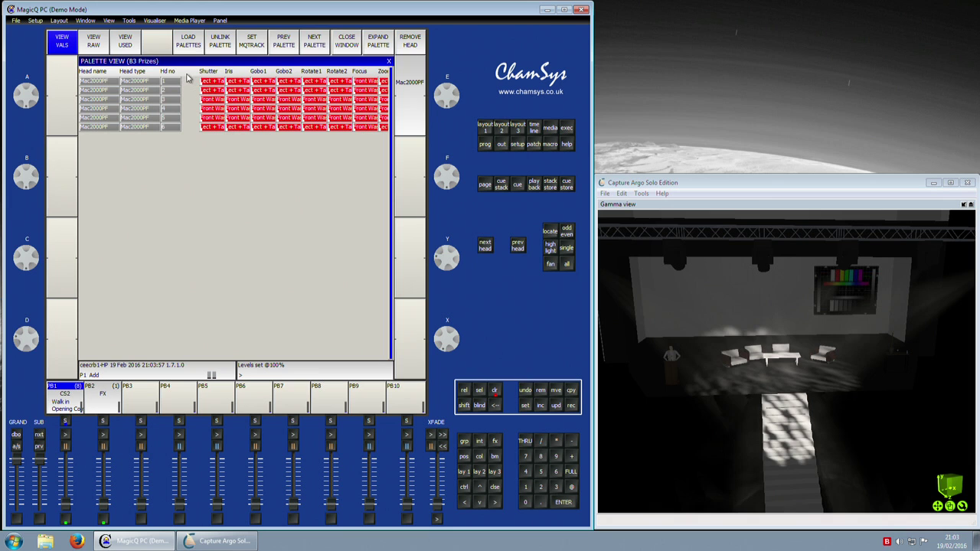
key(Left)
key(Left)
key(Right)
key(Right)
key(Right)
key(Right)
key(Right)
key(Right)
key(Right)
key(Right)
key(Right)
key(Right)
key(Right)
key(Right)
key(Right)
key(Right)
key(Right)
key(Right)
key(Right)
key(Right)
key(Right)
key(Right)
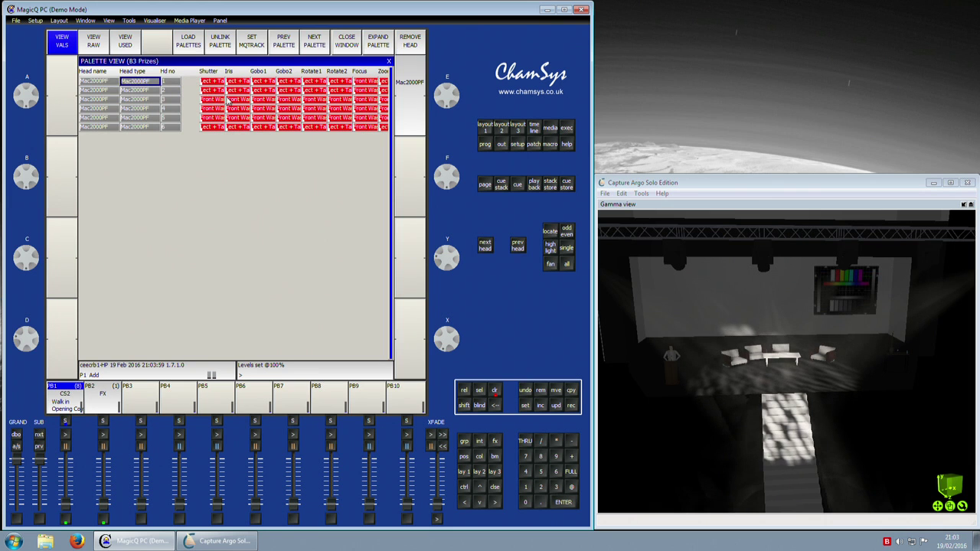
key(Left)
key(Left)
key(Left)
key(Left)
key(Left)
key(Left)
key(Left)
key(Left)
key(Left)
key(Left)
key(Left)
key(Left)
key(Left)
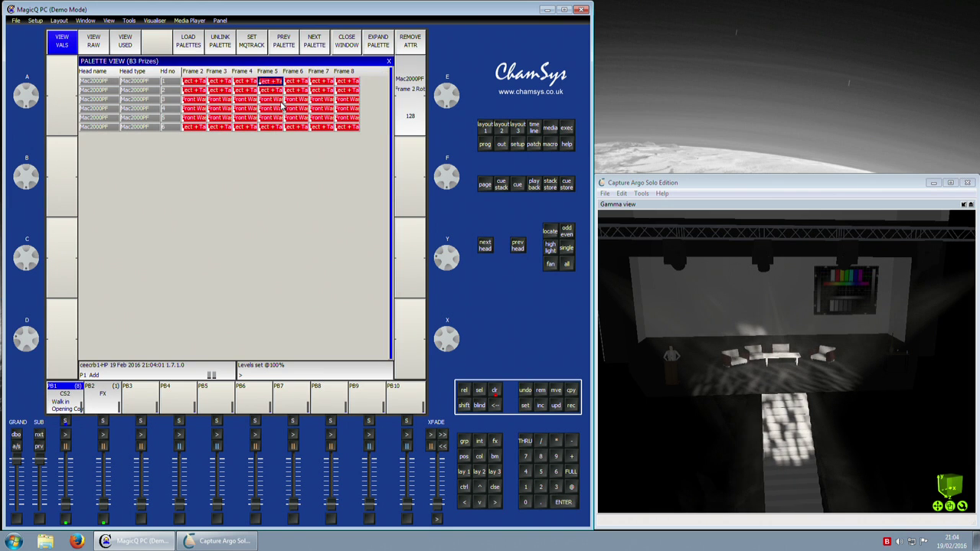
key(Left)
key(Left)
key(Left)
key(Left)
key(Left)
key(Left)
key(Left)
key(Left)
key(Left)
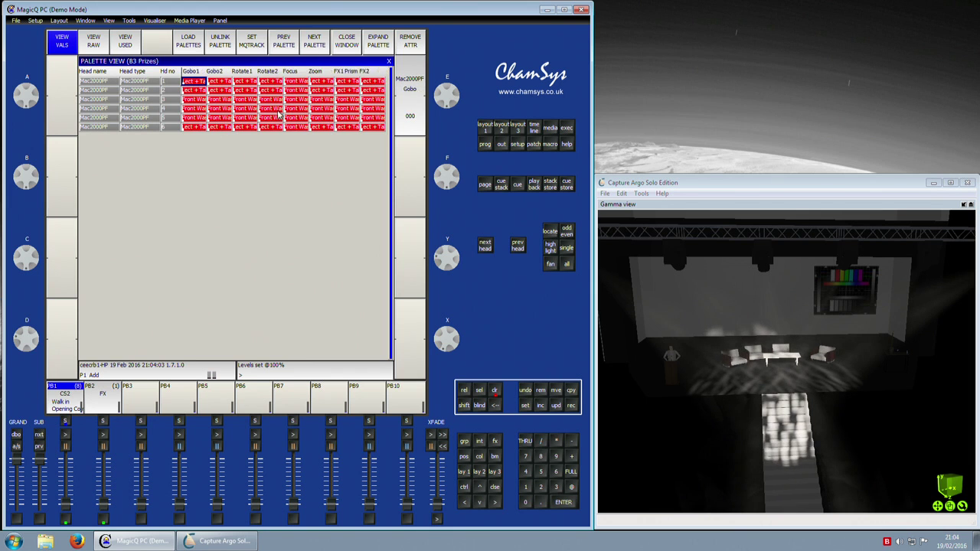
Go to the Lect + Table beam palette and compare its raw attribute values with its named values.
click(315, 45)
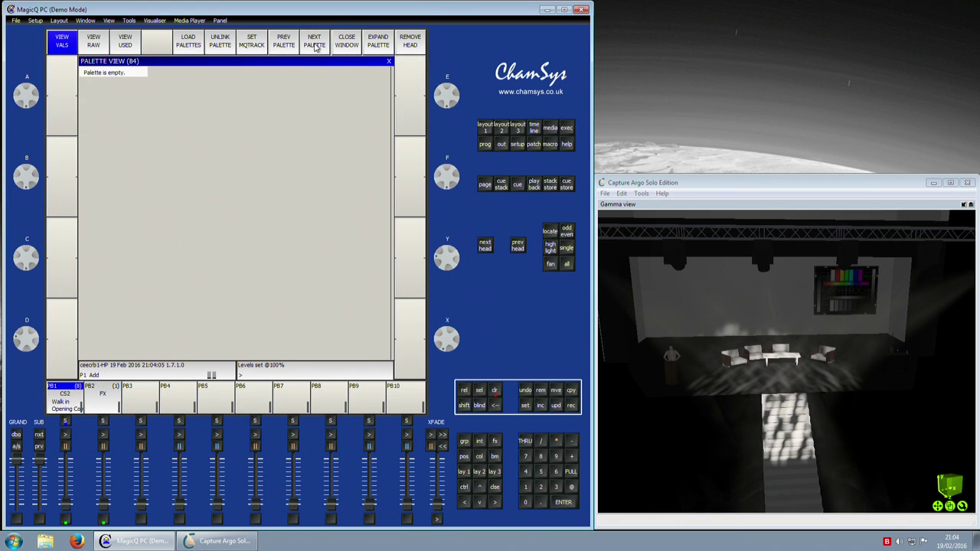
click(277, 48)
click(279, 49)
click(279, 50)
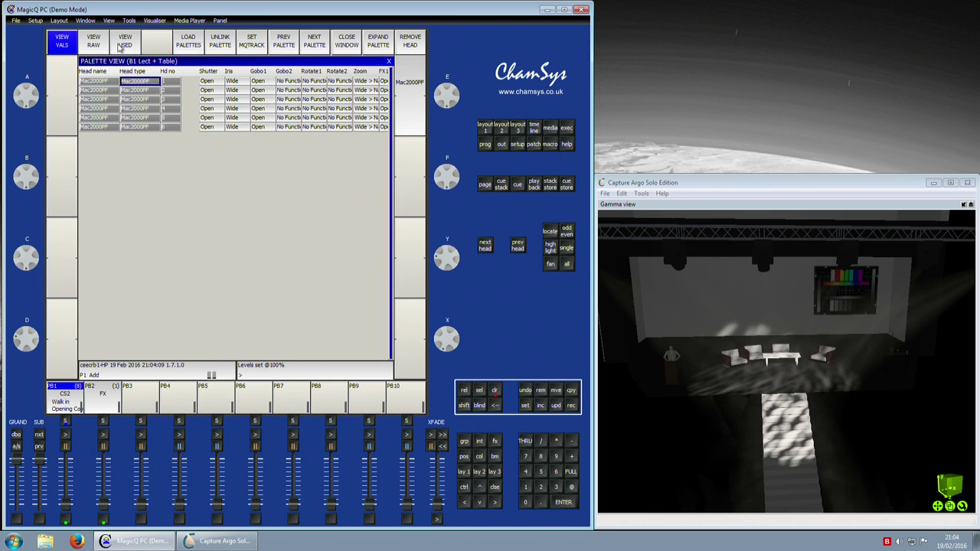
click(101, 47)
click(127, 48)
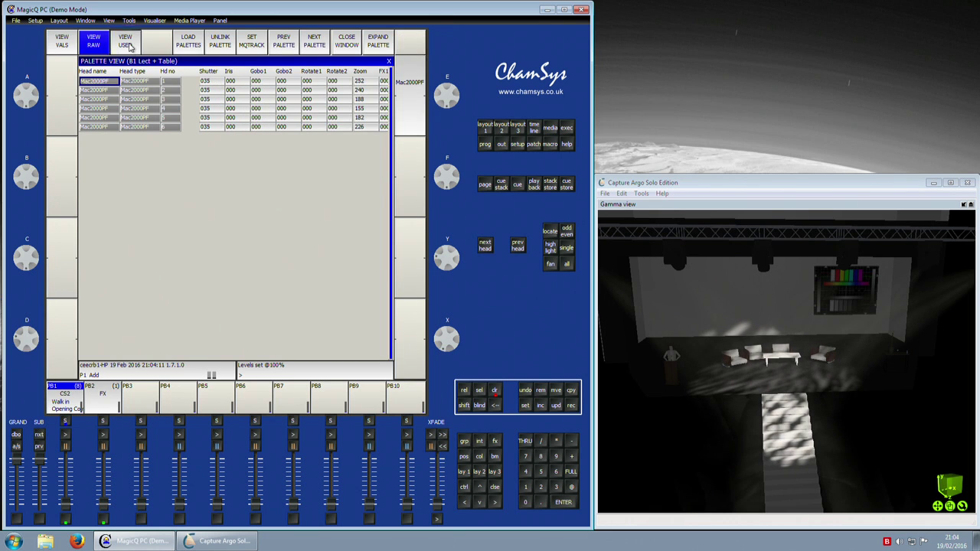
click(66, 46)
key(Right)
key(Right)
key(Right)
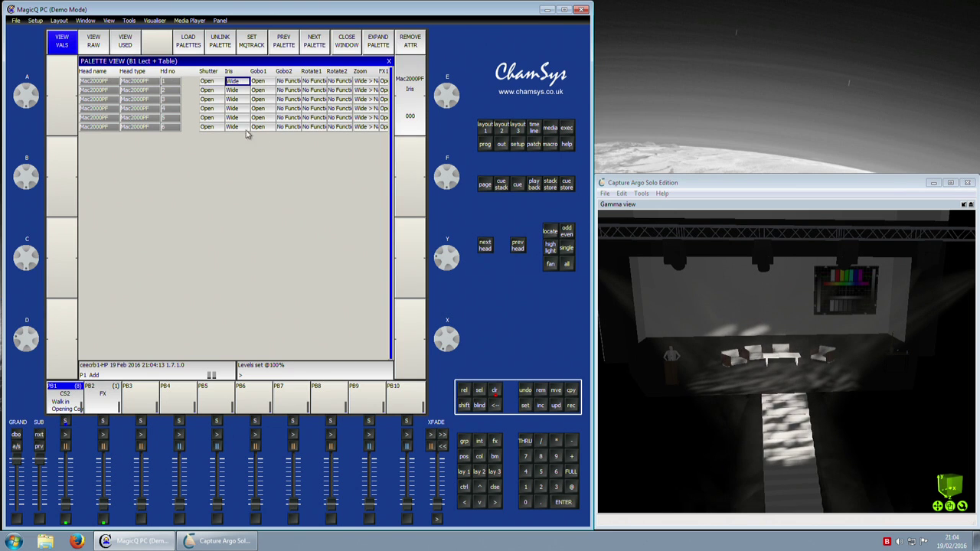
key(Left)
click(103, 46)
click(68, 46)
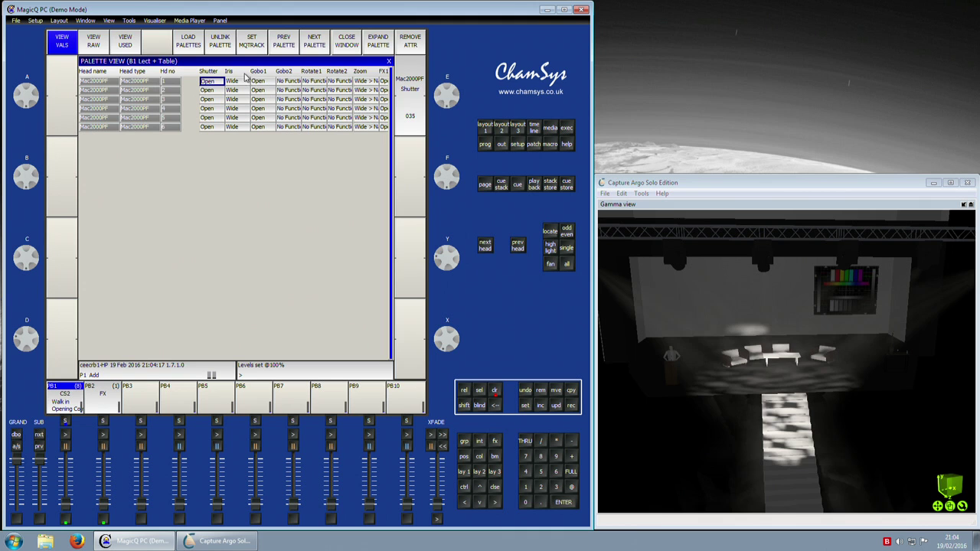
Remove the Gobo2 attribute of all six heads from the Lect + Table beam palette.
key(Right)
key(Right)
key(Right)
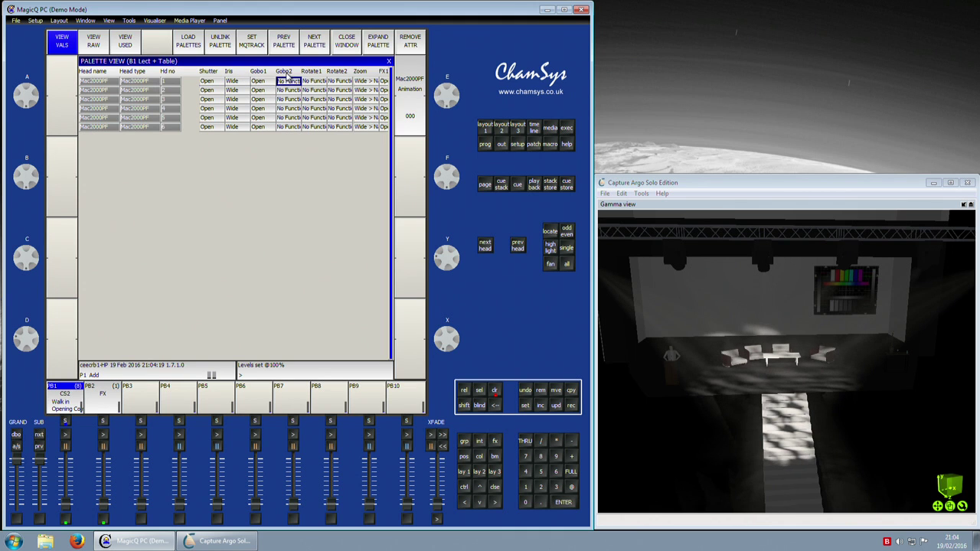
click(288, 74)
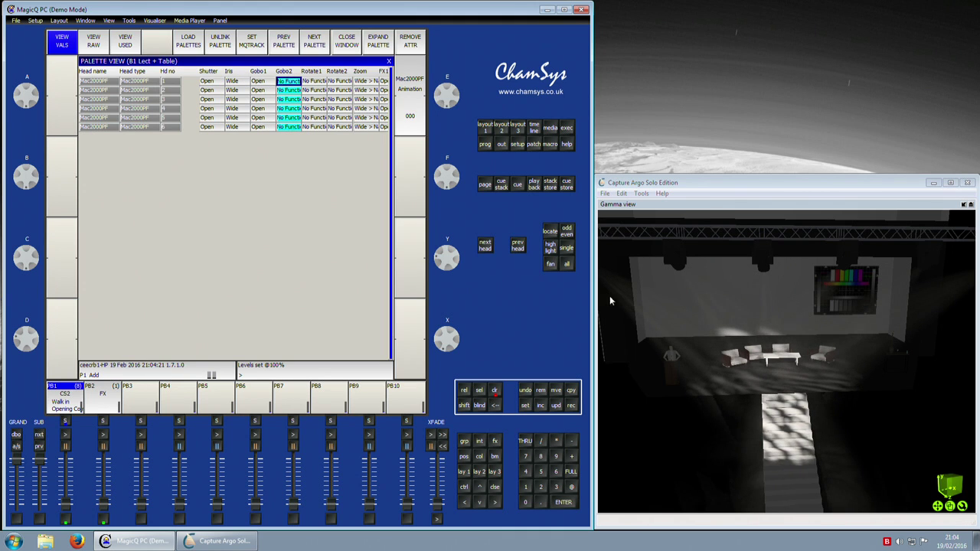
click(543, 391)
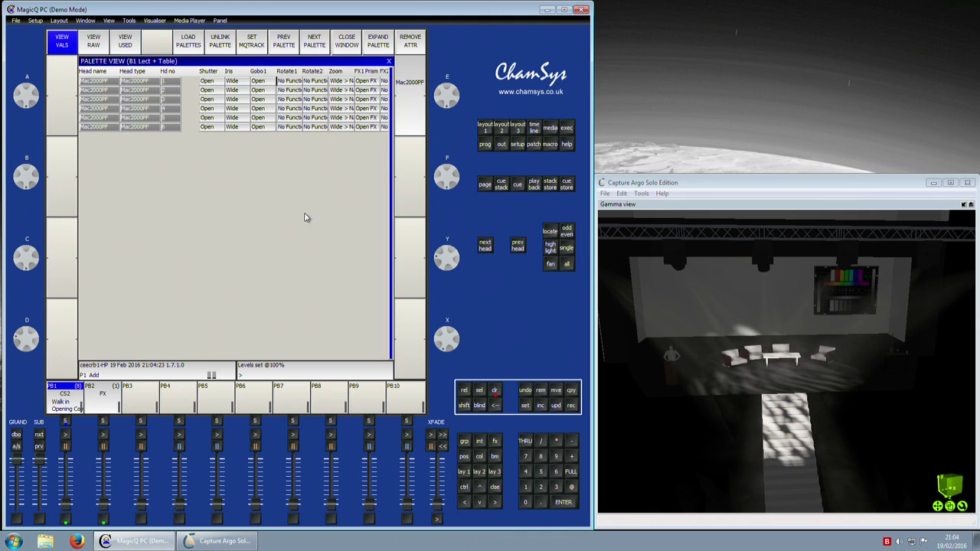
key(Left)
key(Left)
key(Left)
key(Left)
key(Left)
key(Left)
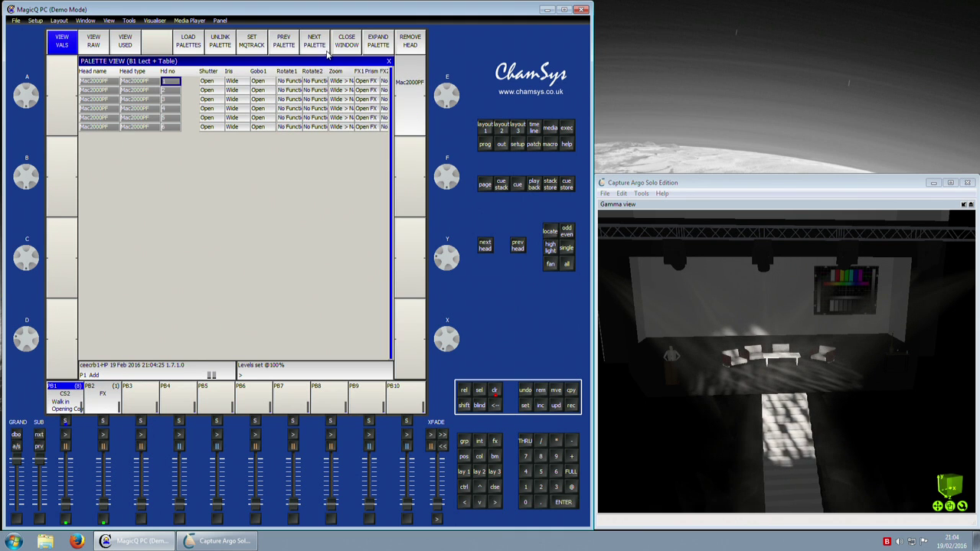
Clear the programmer from the group and palette layout and open playback 1's cue stack.
click(464, 473)
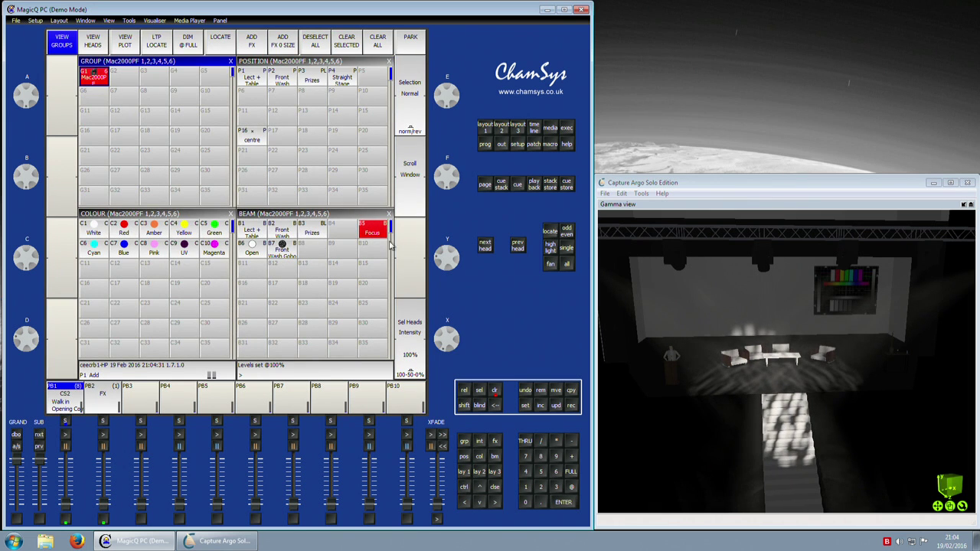
click(495, 391)
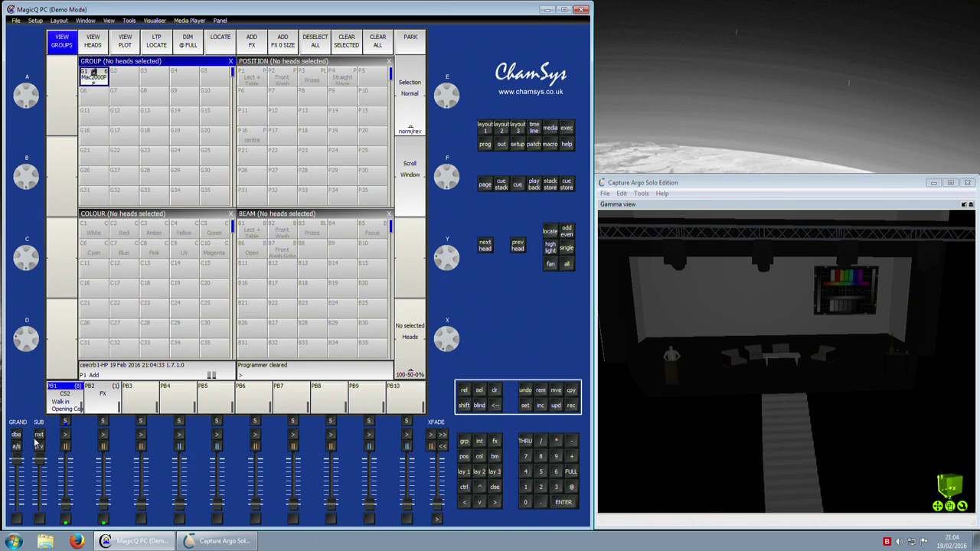
click(65, 423)
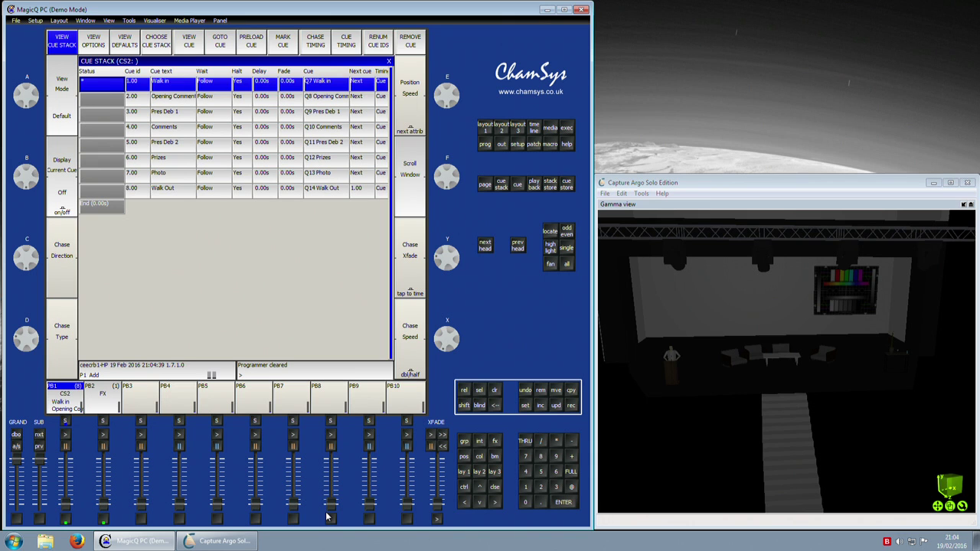
Raise playback 1 to full and advance its cue stack from Walk in to Photo.
drag(64, 502, 69, 371)
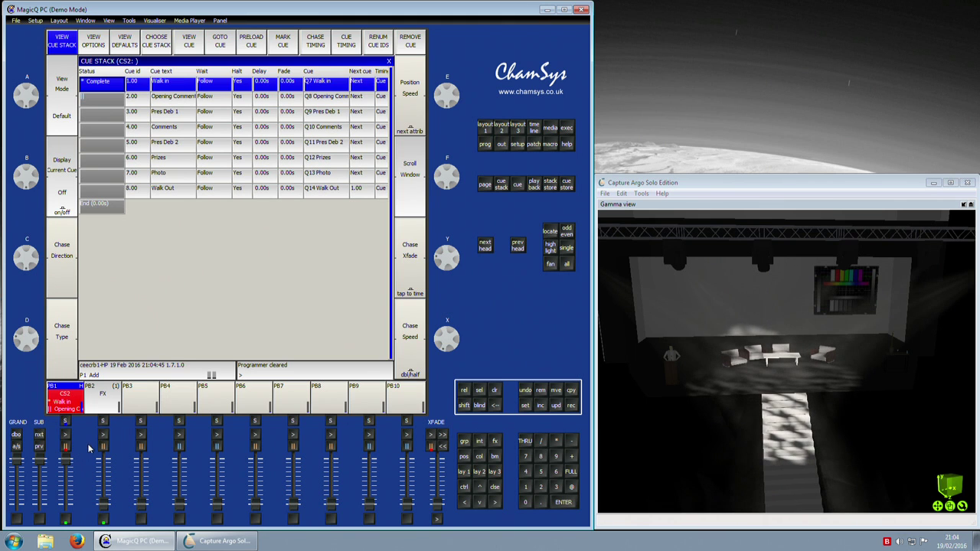
click(65, 435)
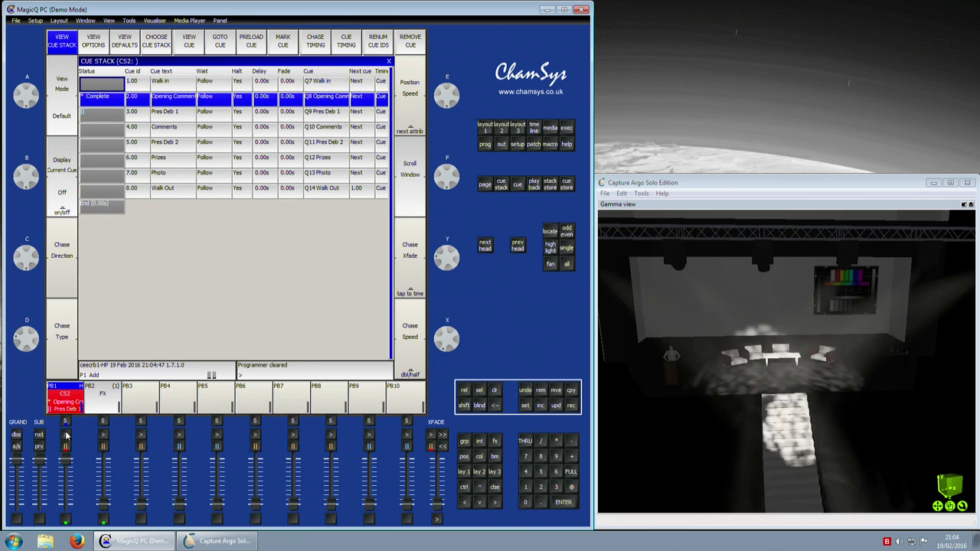
click(66, 435)
click(66, 435)
click(66, 435)
click(66, 435)
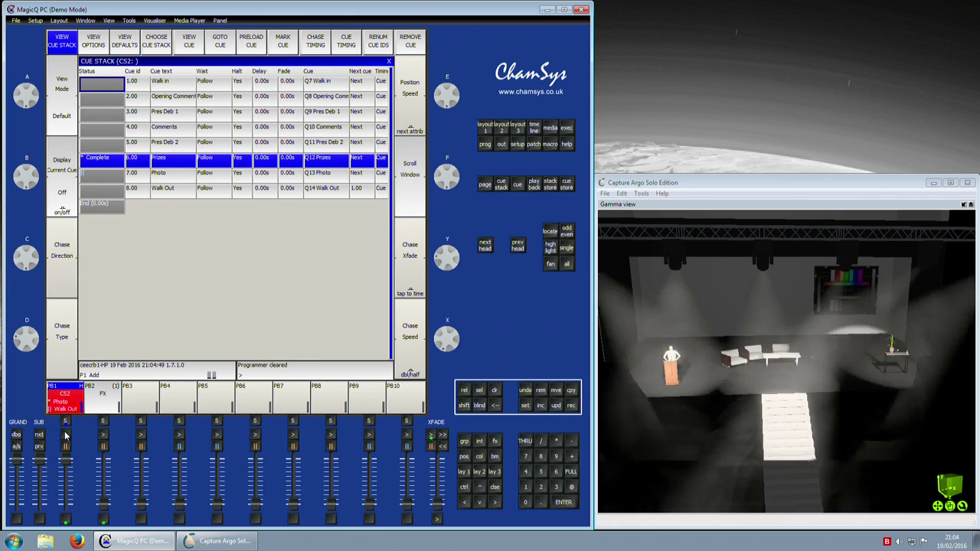
Advance playback 1's cue stack past Walk Out and round to Opening Comments, and bring the playback down to zero.
click(66, 435)
click(66, 435)
click(66, 434)
click(63, 435)
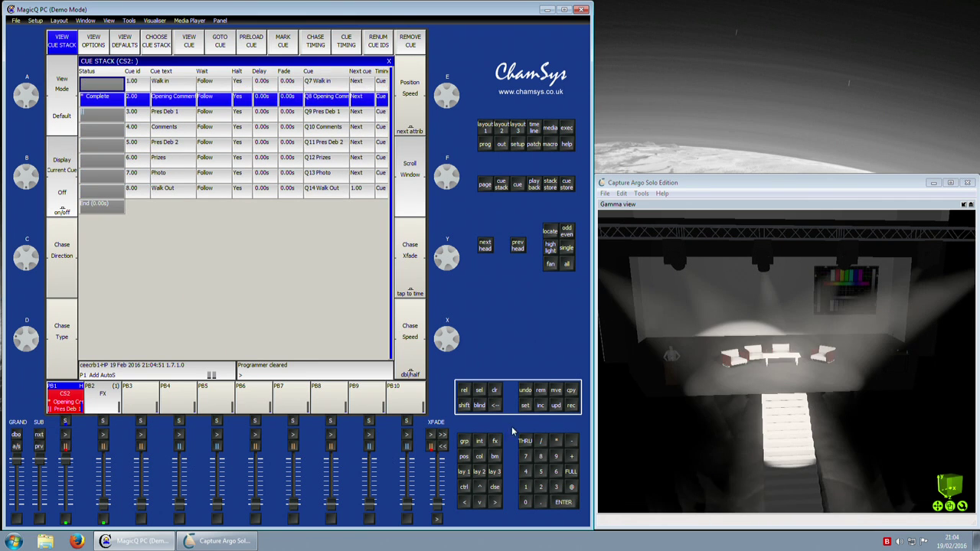
drag(67, 460, 67, 523)
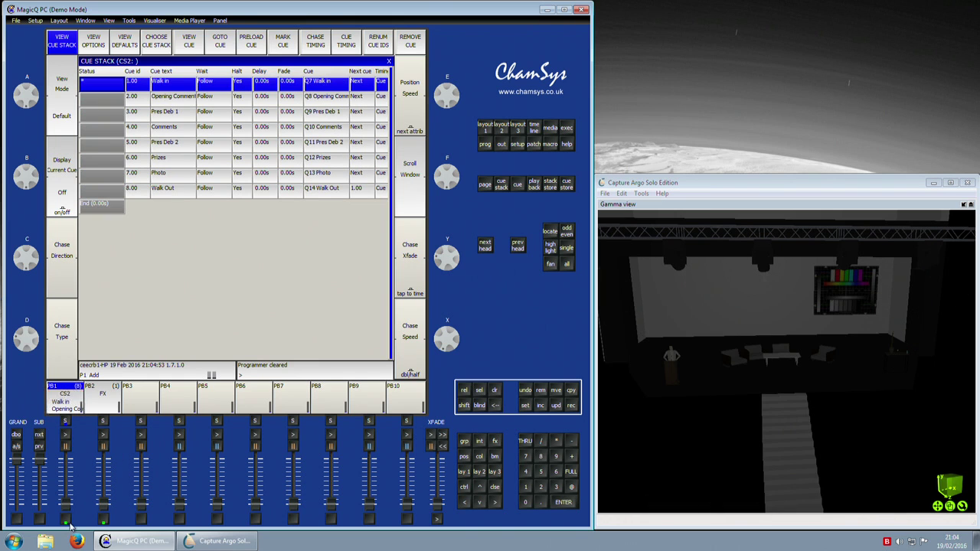
Select the Mac2000PF group and run playback 2's FX at full to watch the beams in Capture, finishing with the playback at zero.
click(482, 132)
click(105, 76)
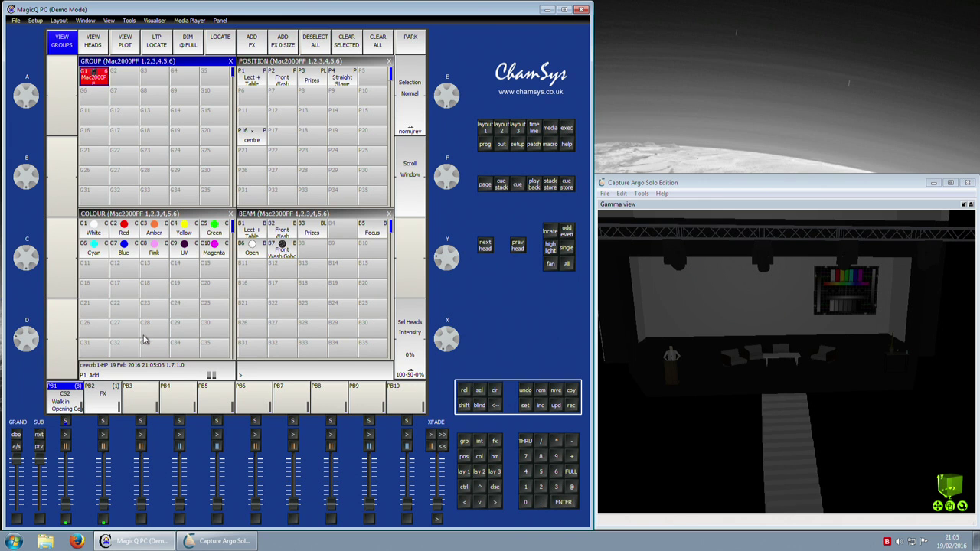
drag(107, 510, 106, 458)
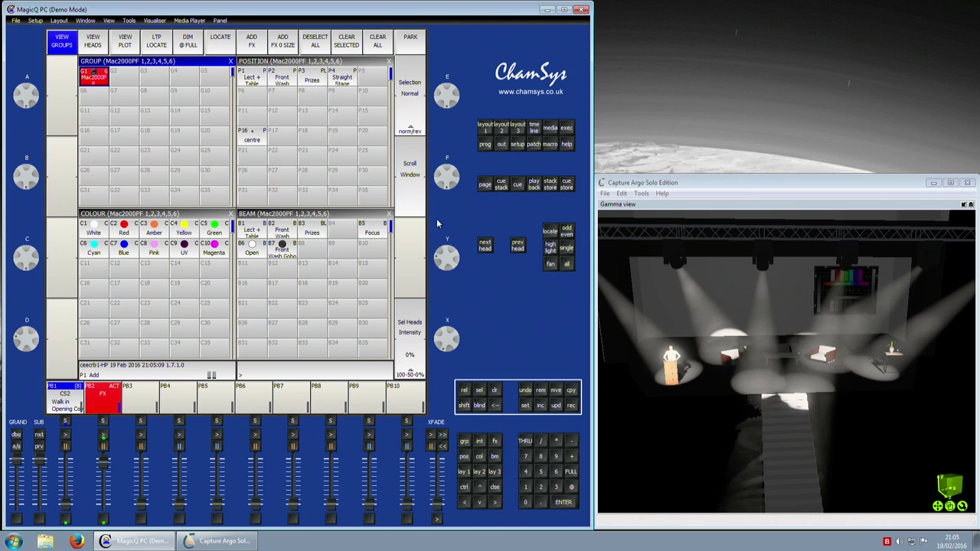
click(888, 346)
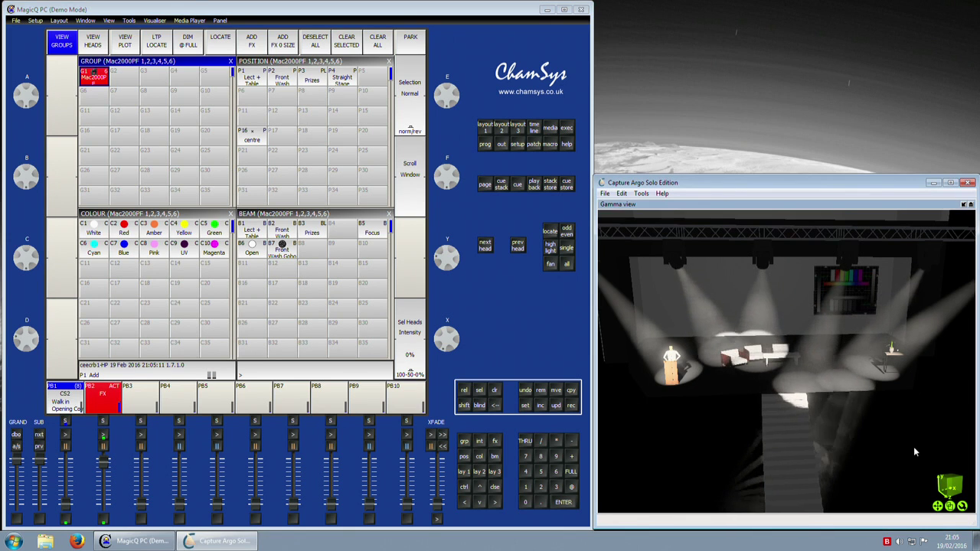
drag(914, 449, 789, 383)
drag(919, 474, 869, 441)
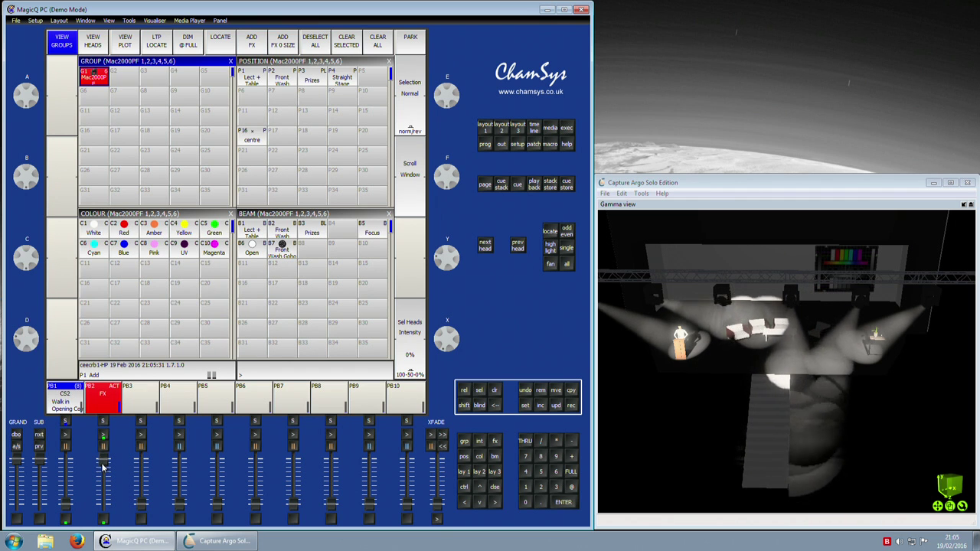
drag(103, 465, 104, 504)
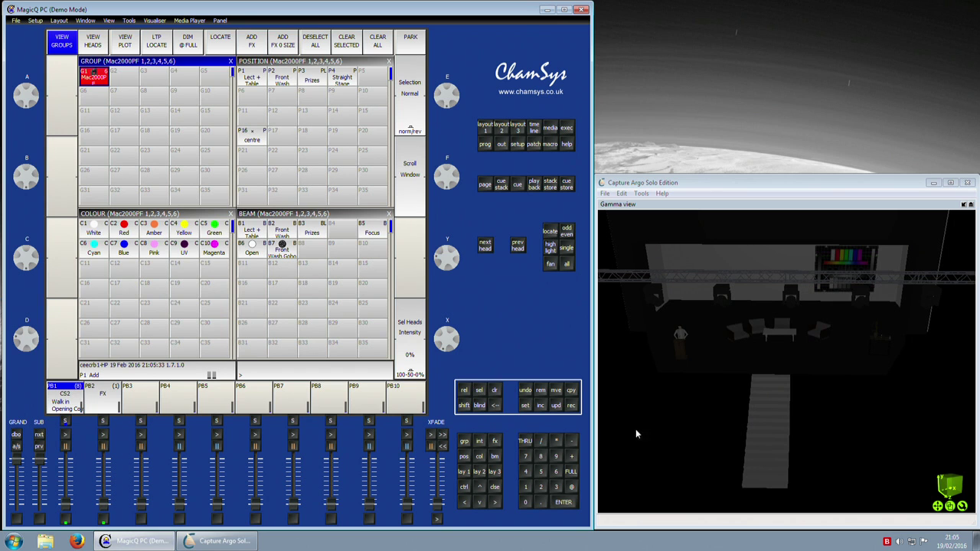
Open playback 2's cue stack and run its FX cue at full with the programmer cleared, finishing with the playback at zero.
click(104, 421)
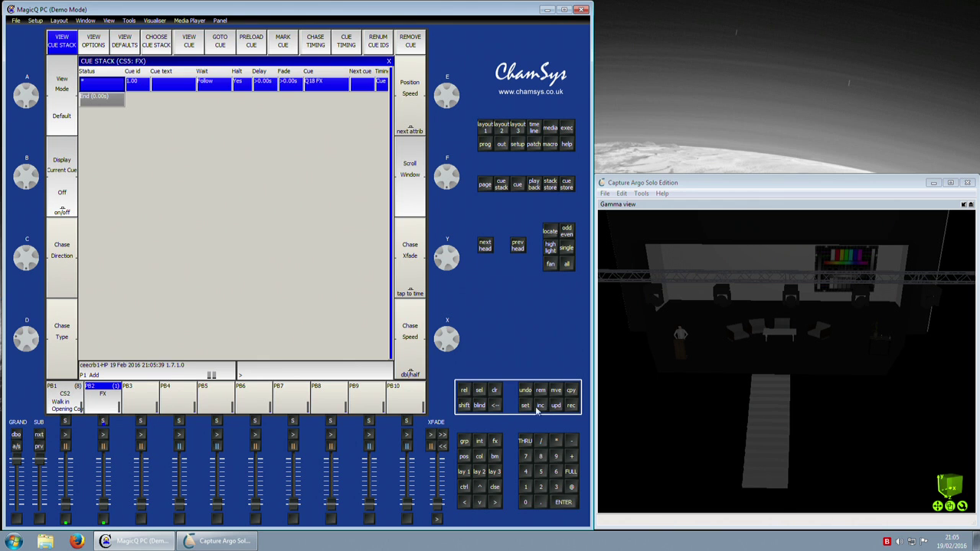
drag(104, 503, 105, 402)
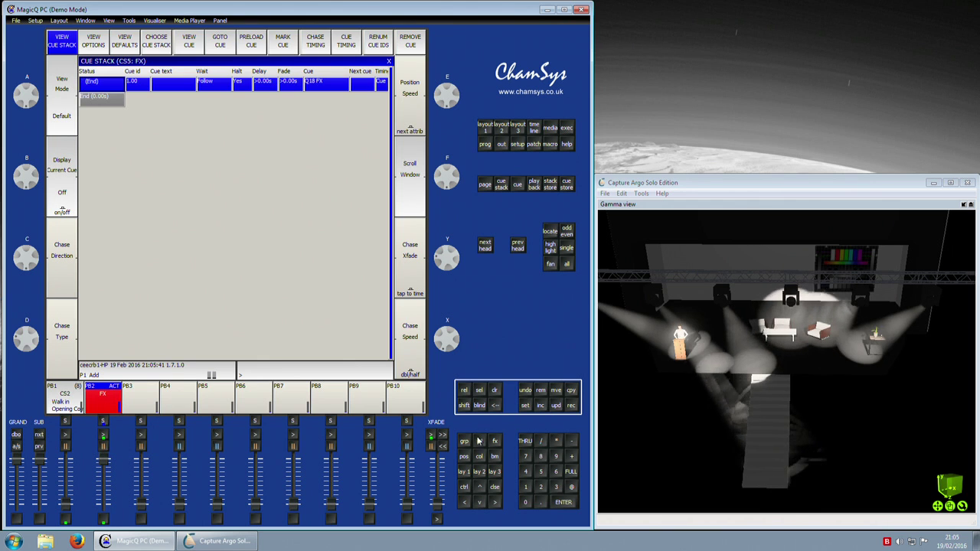
click(465, 391)
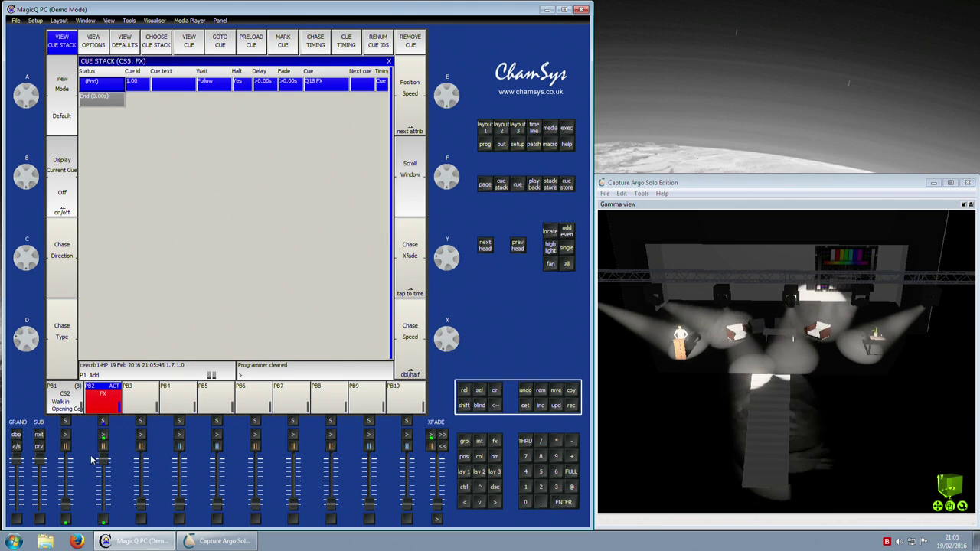
drag(103, 482, 104, 507)
Try a Tilt sine effect at 24% size on the Mac2000PF group at full intensity, and clear it from the programmer.
click(466, 443)
click(563, 502)
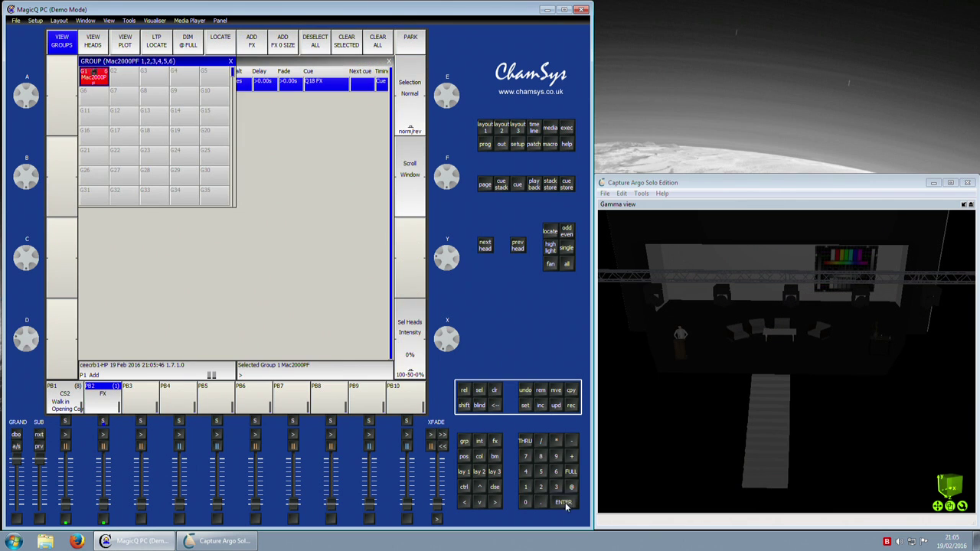
click(495, 441)
click(105, 95)
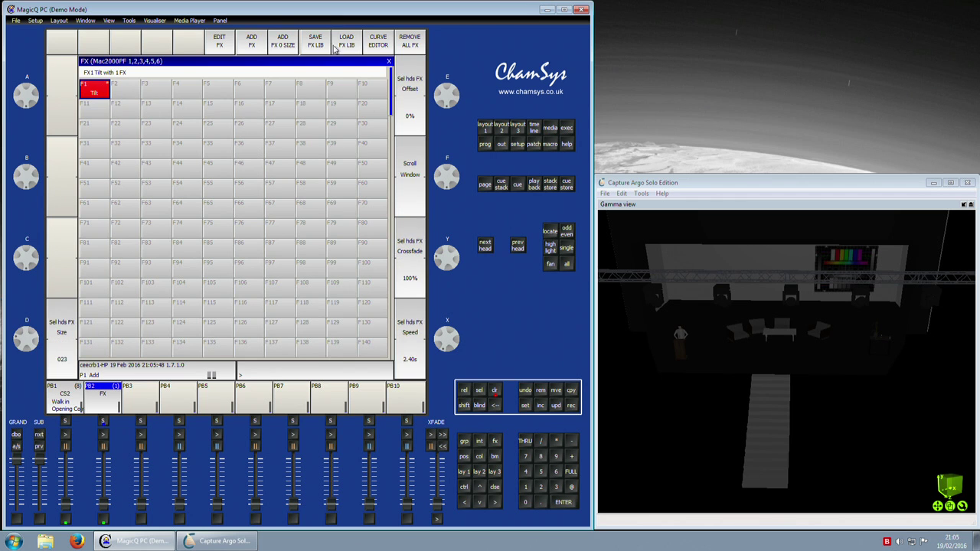
click(250, 45)
click(154, 91)
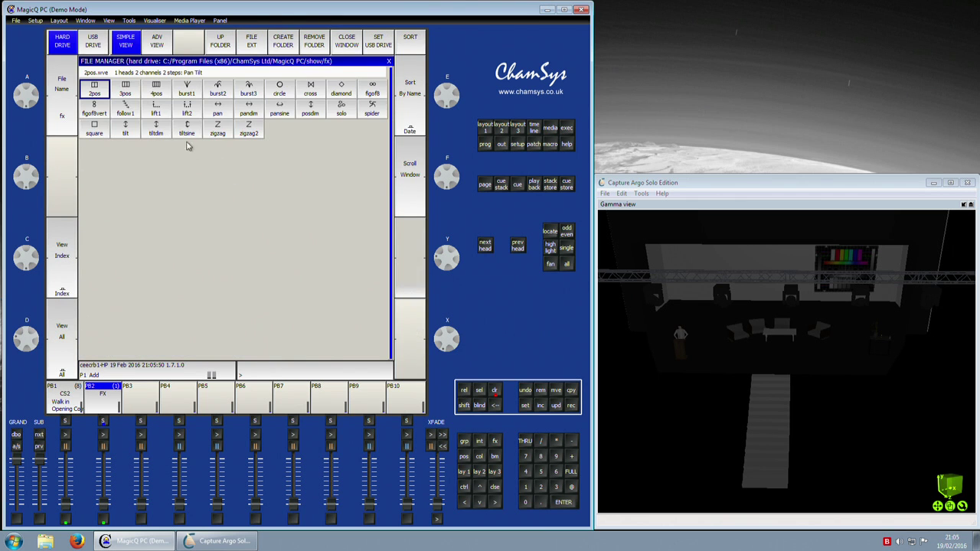
click(187, 134)
click(574, 487)
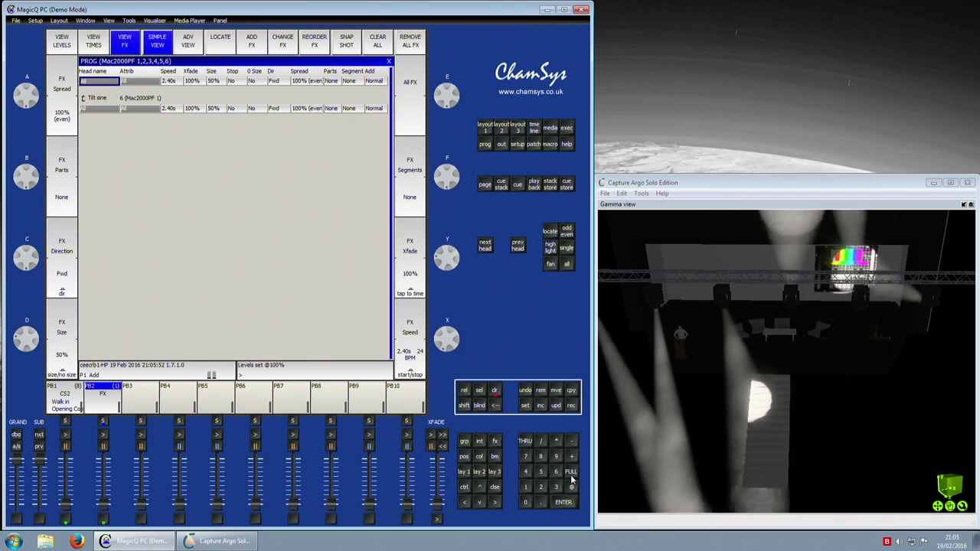
drag(26, 344, 29, 317)
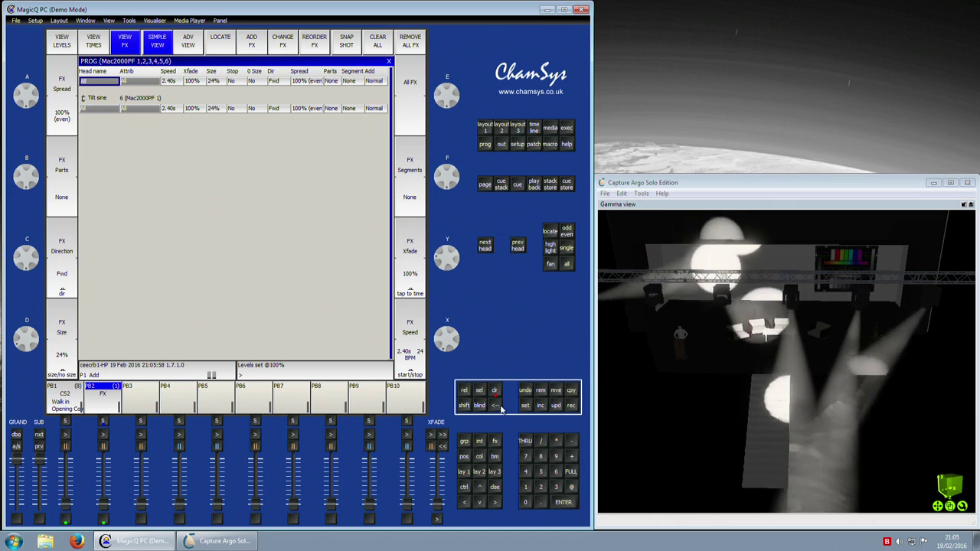
click(495, 393)
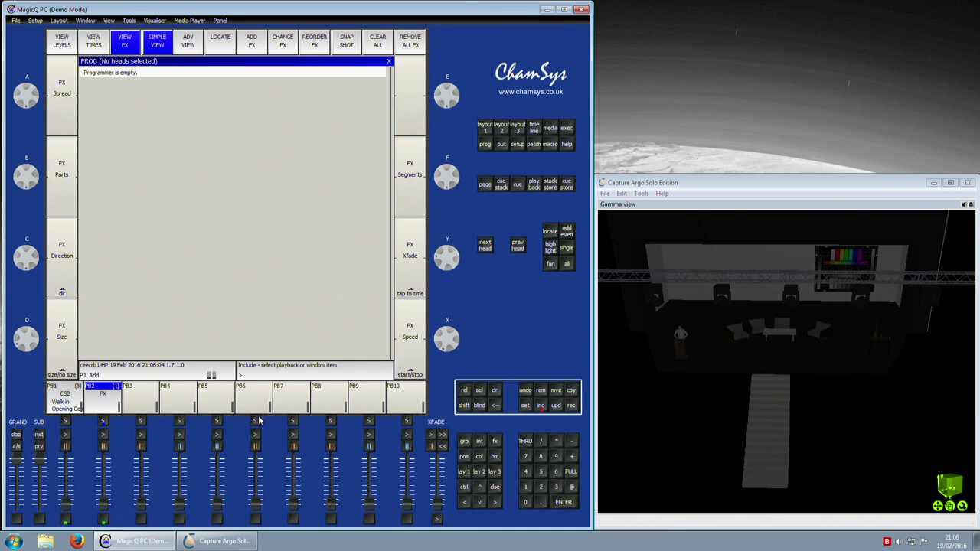
Include playback 2's FX cue in the programmer and apply the Tilt effect palette to all six Mac2000PF heads.
click(105, 431)
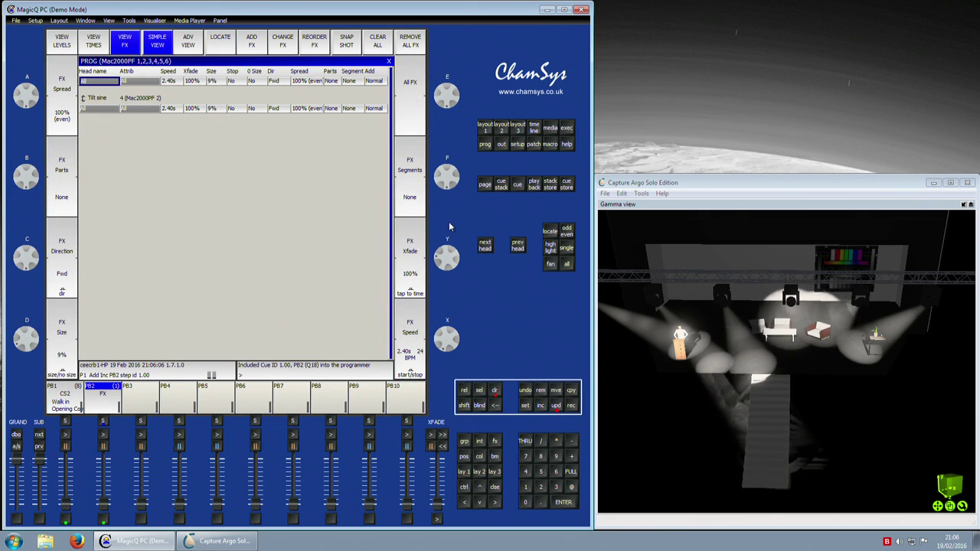
click(463, 471)
click(496, 441)
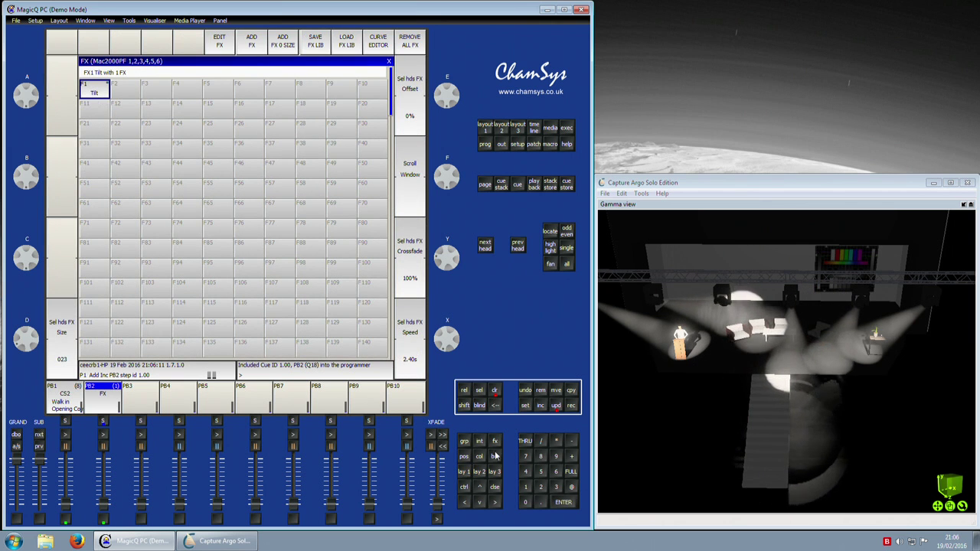
click(105, 95)
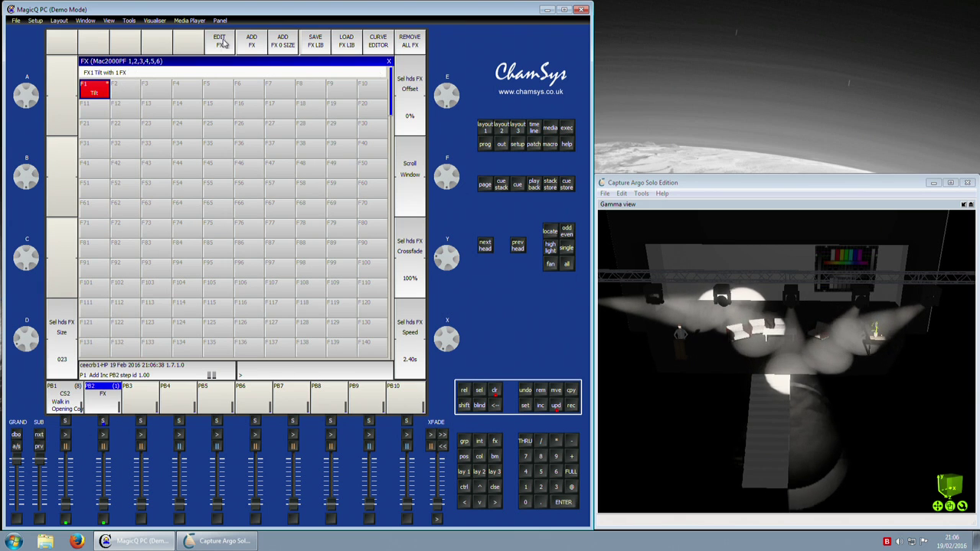
click(253, 42)
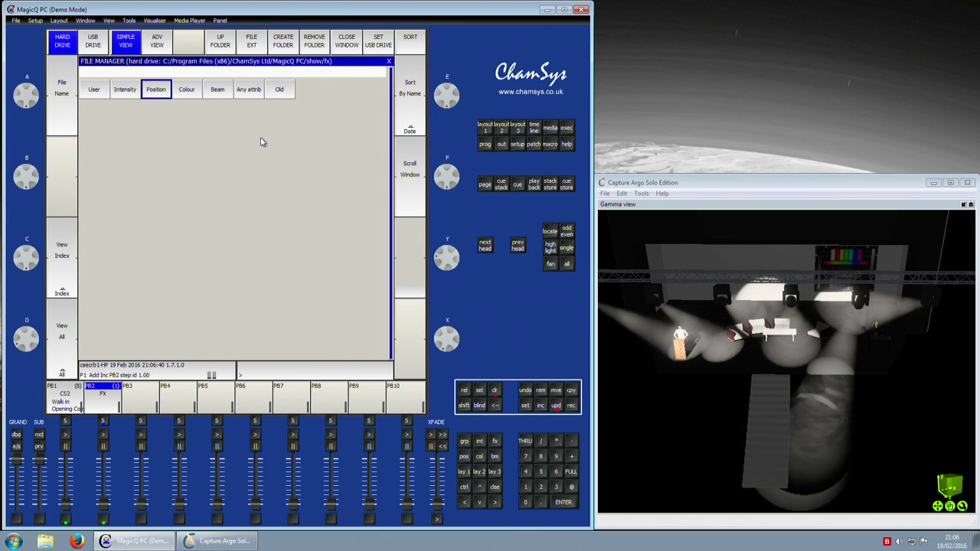
click(347, 44)
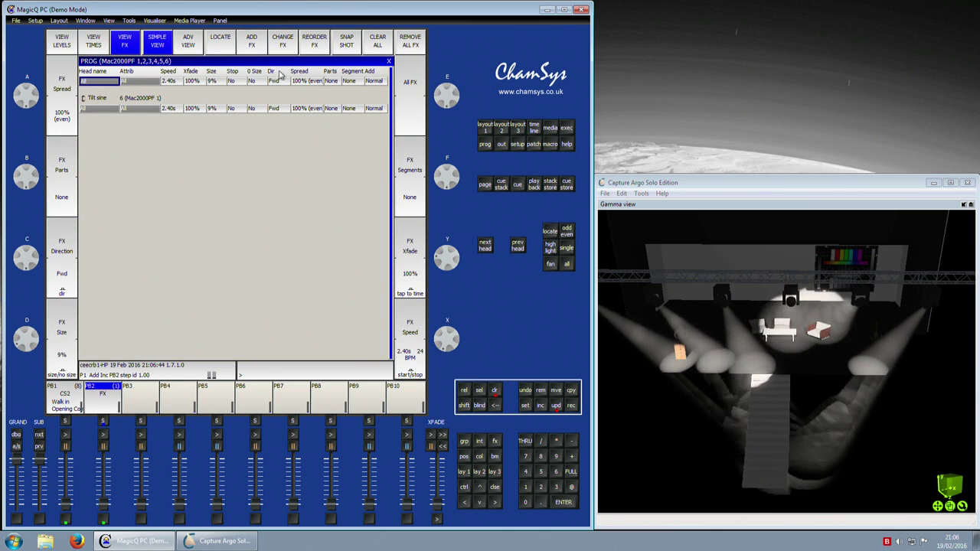
Update playback 2's cue with the Tilt sine effect reordered as Normal, and clear the programmer.
click(312, 45)
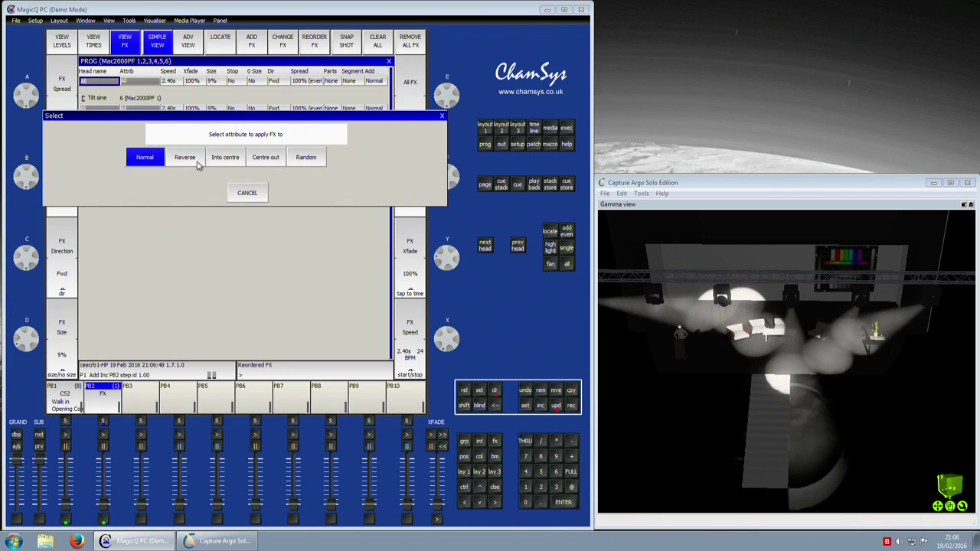
click(145, 158)
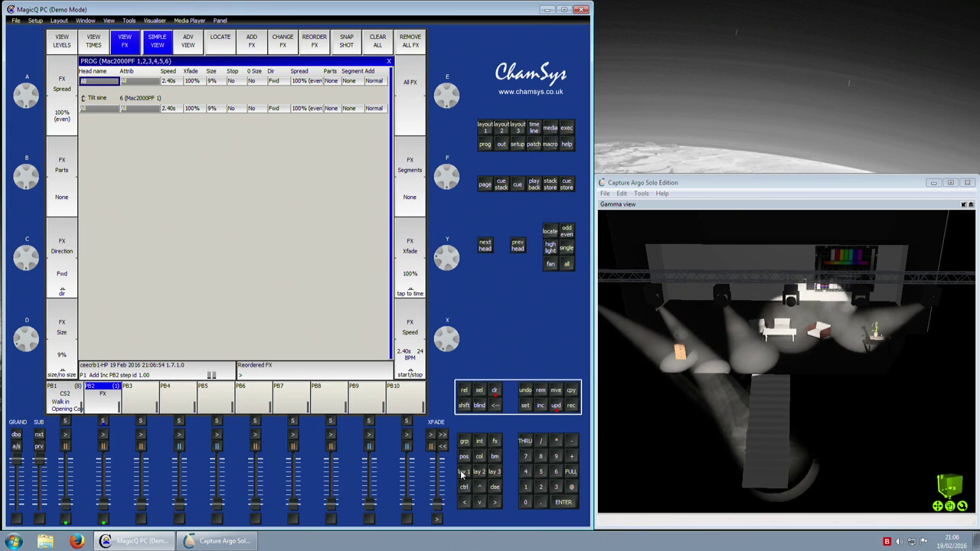
click(557, 410)
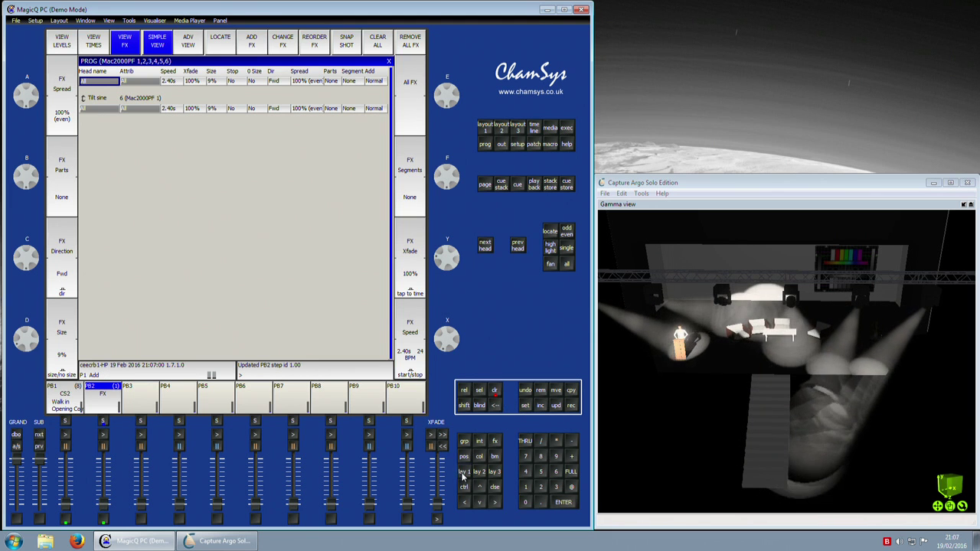
click(463, 442)
click(494, 441)
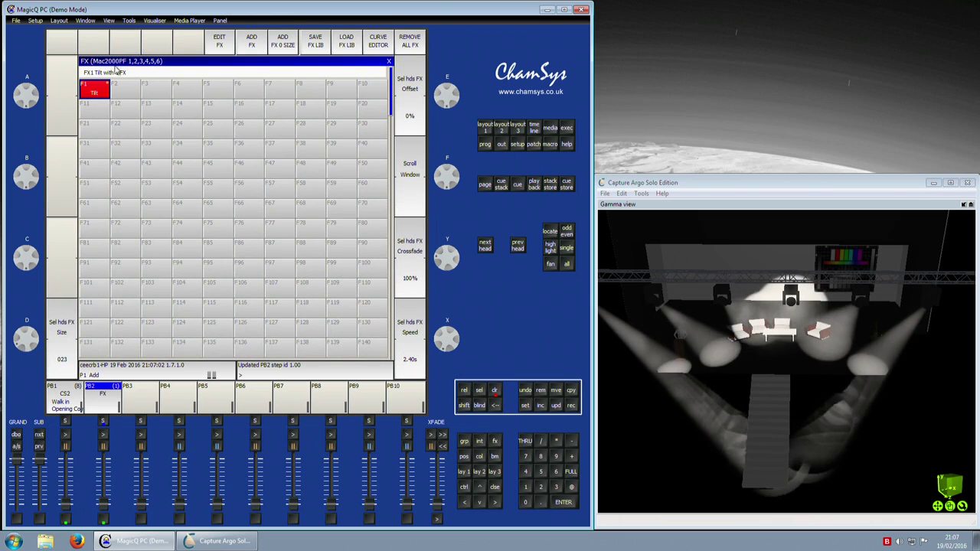
click(495, 391)
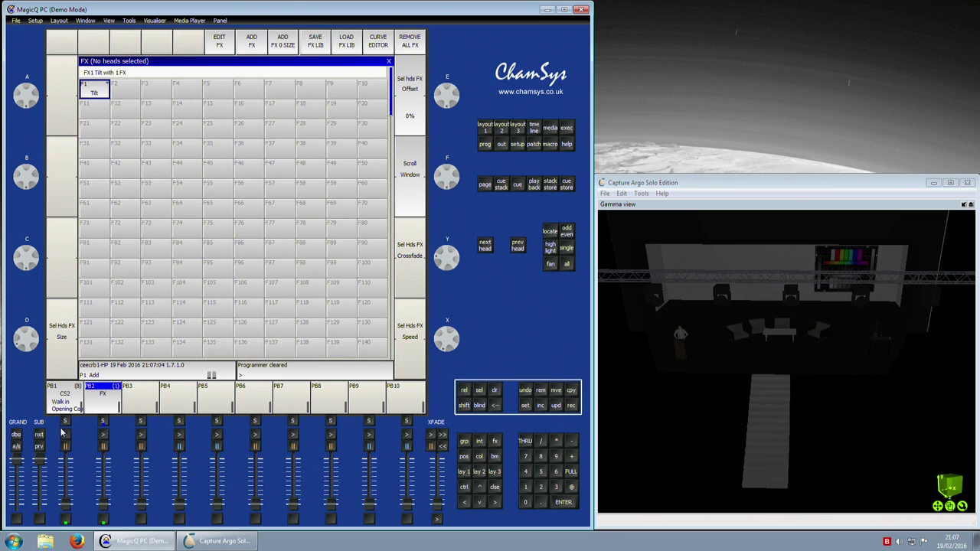
Run the updated FX cue on playback 2 at full and bring it back down to zero with the group and palette layout open.
click(100, 513)
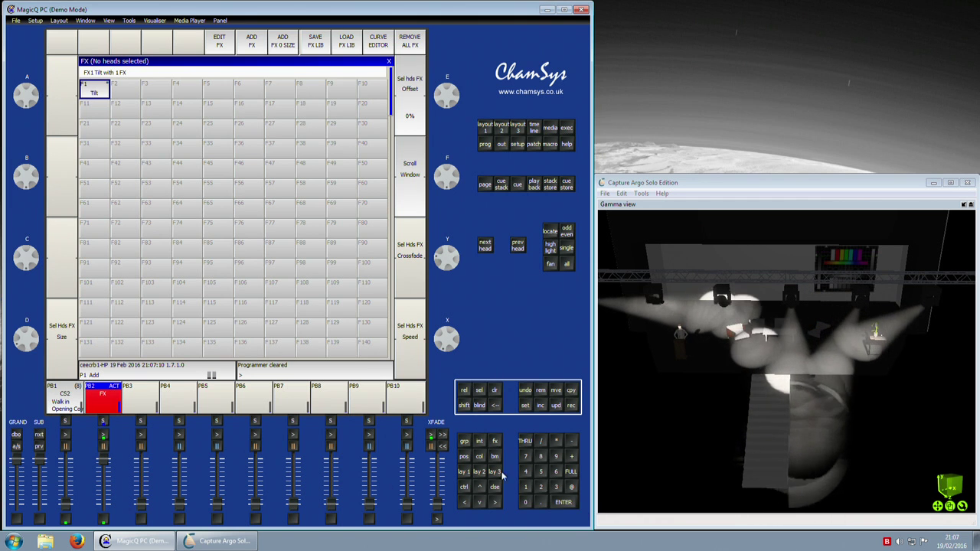
click(465, 475)
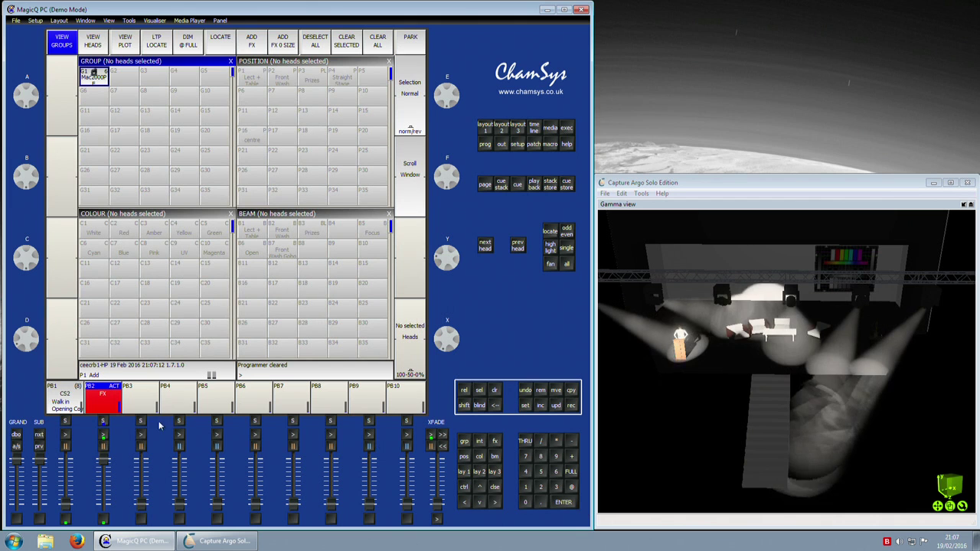
drag(102, 464, 79, 540)
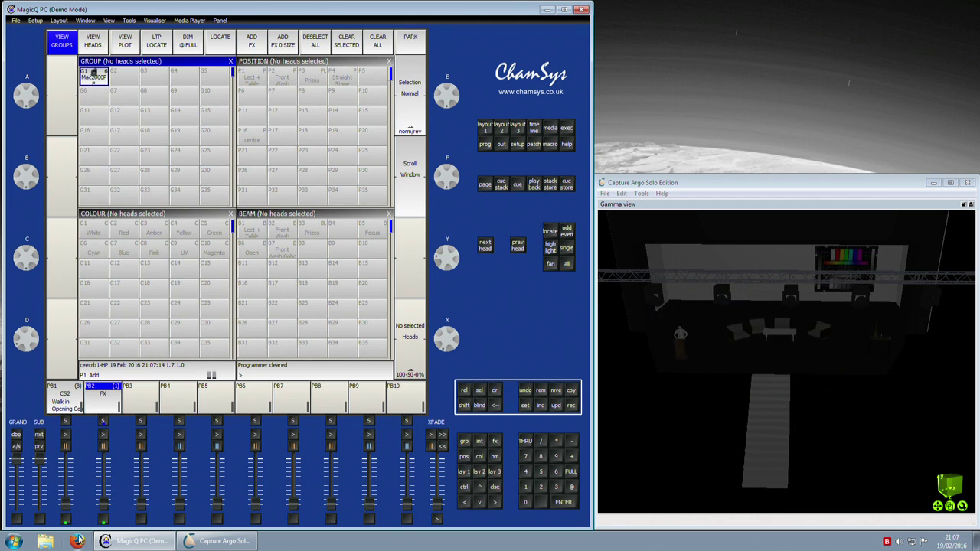
Check playback 1's Walk in cue and playback 2's FX in turn at full, and view the programmer contents.
click(71, 400)
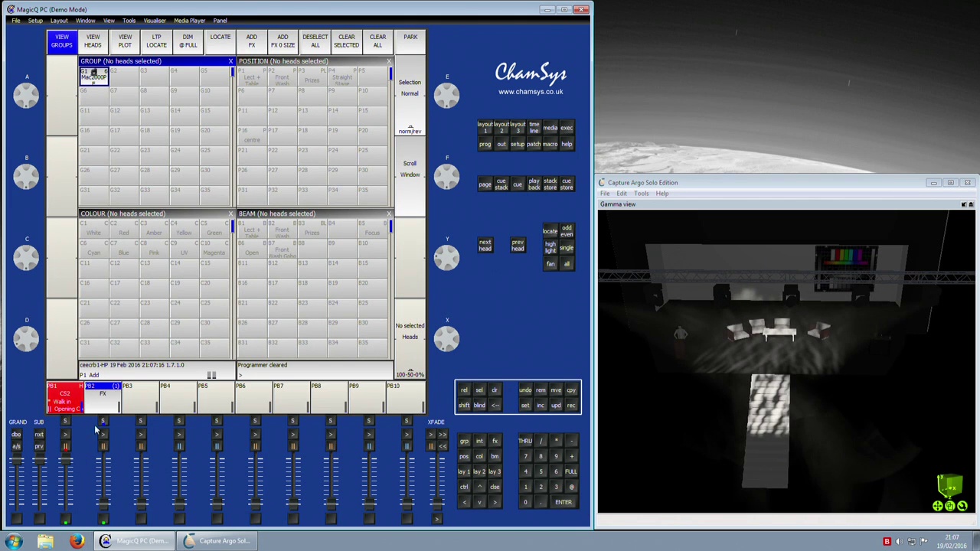
click(63, 468)
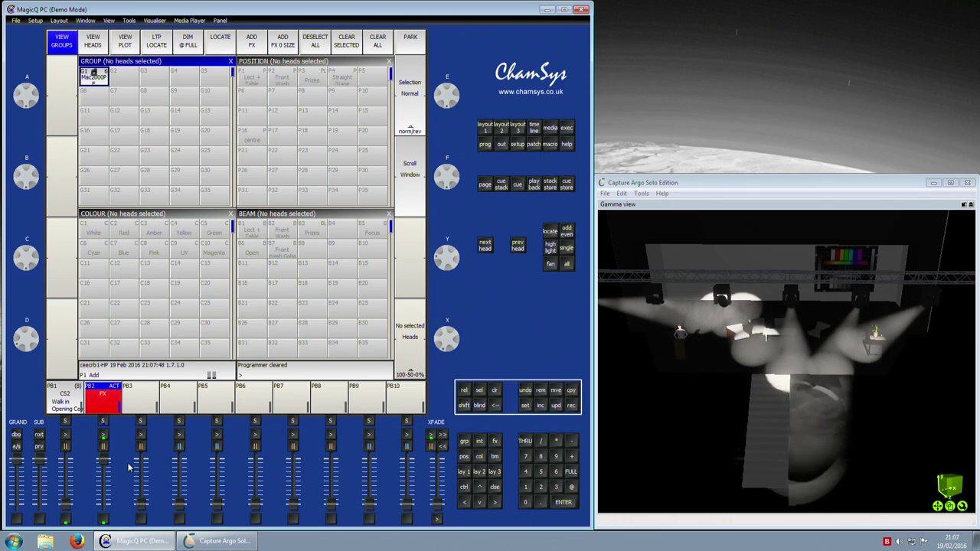
click(484, 144)
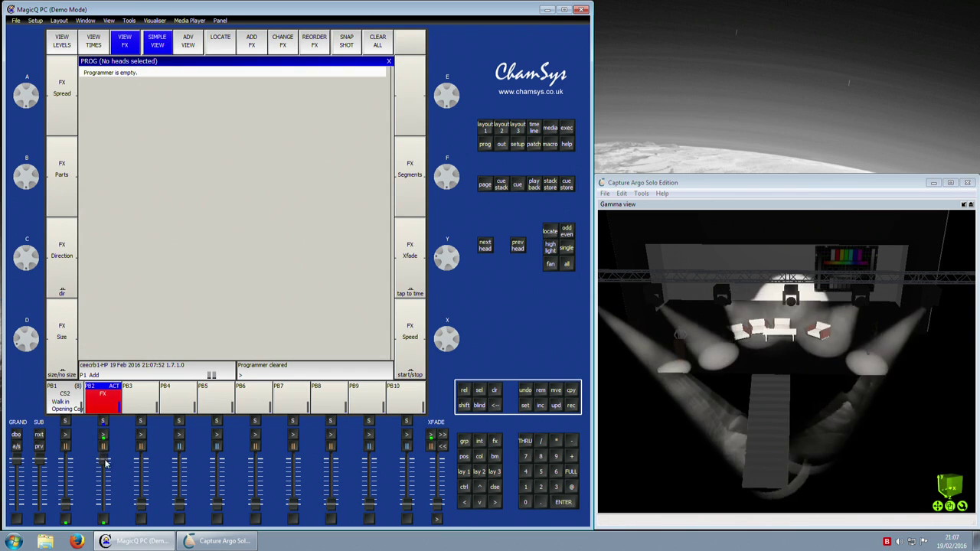
drag(102, 462, 100, 505)
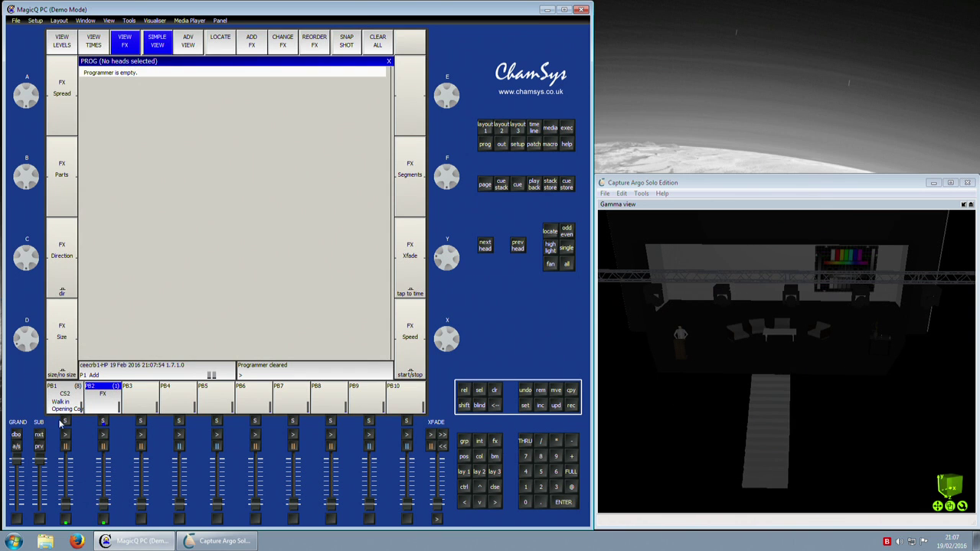
Bring the Mac2000PF group to full in the Prizes position, trying the Front Wash and Front Wash Gobo beam palettes.
click(464, 475)
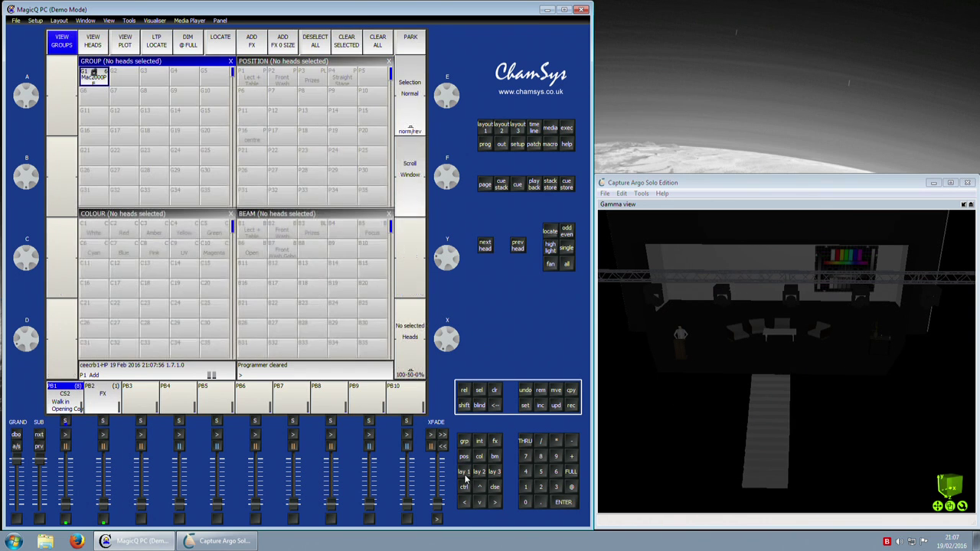
click(89, 84)
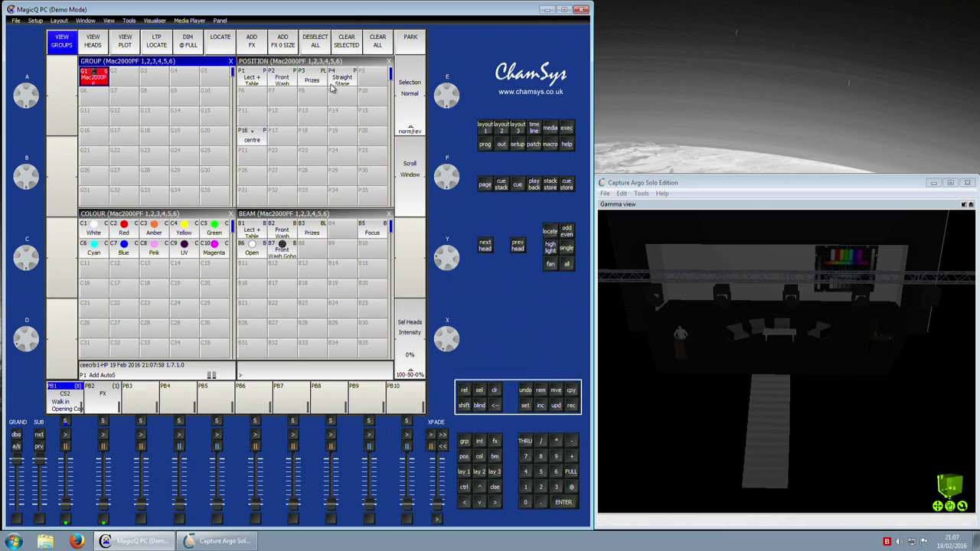
click(313, 80)
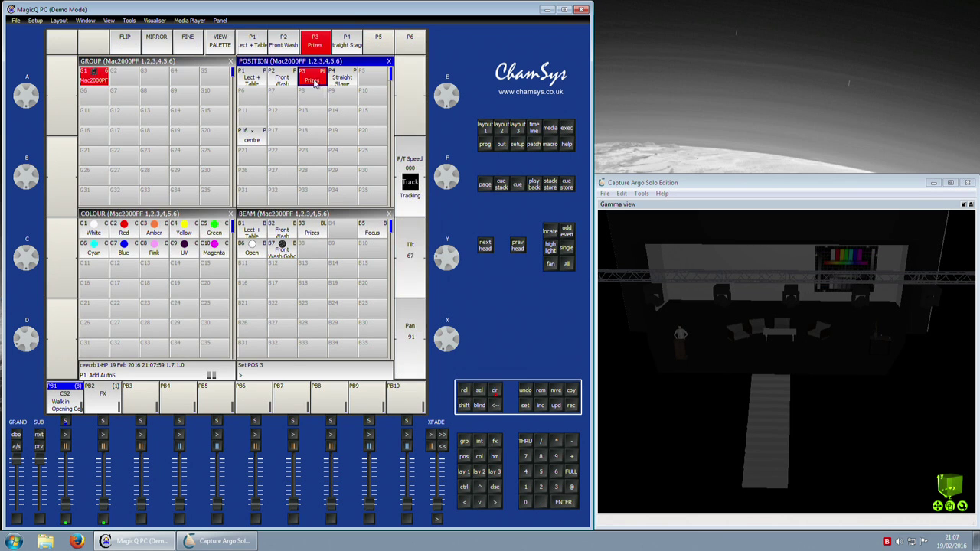
click(571, 472)
click(285, 232)
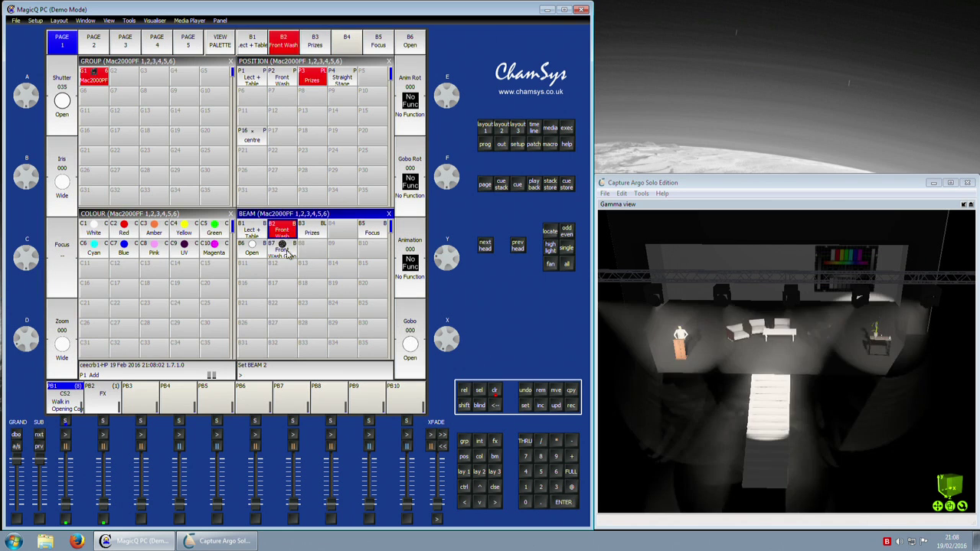
click(285, 251)
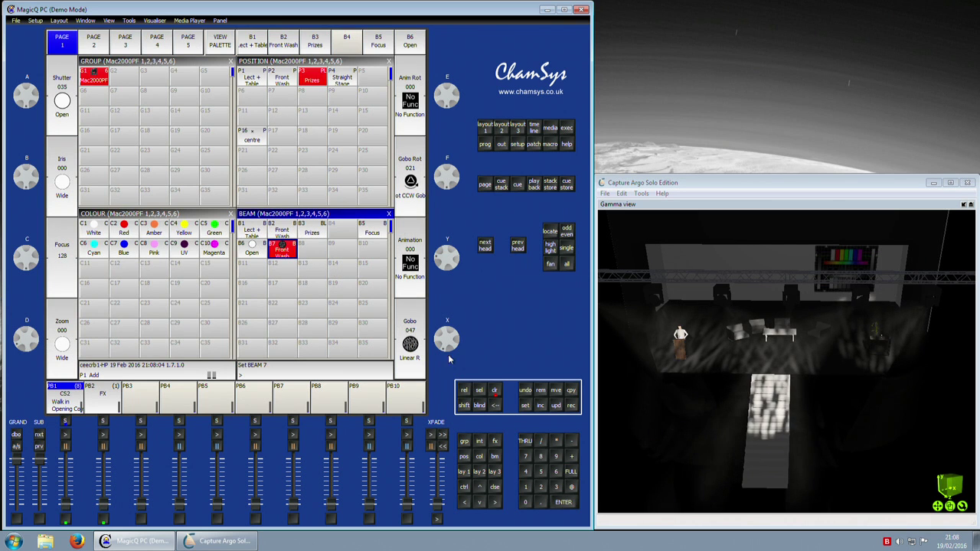
Apply the Tilt effect palette to the Mac2000PF heads, clear the programmer, and return to the group and palette layout.
click(493, 445)
click(98, 89)
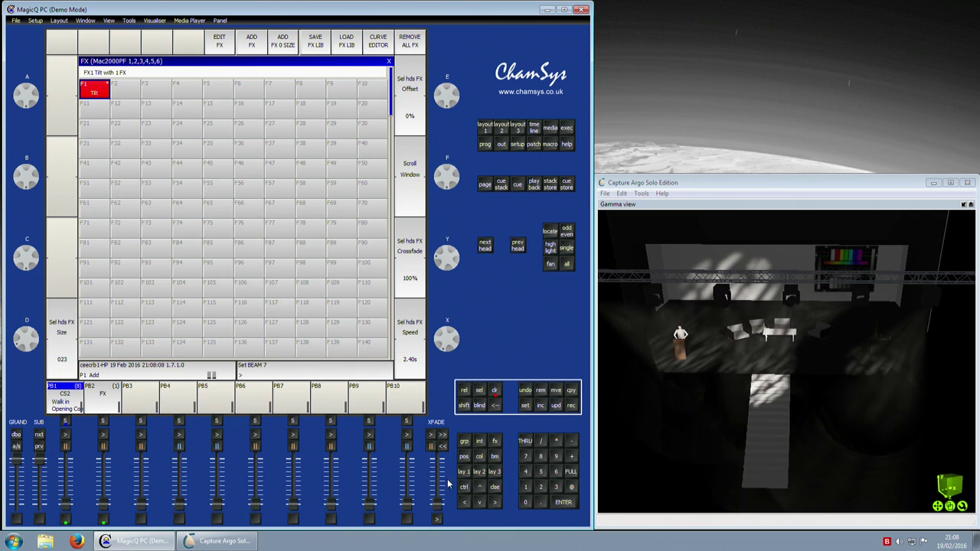
click(495, 391)
click(466, 472)
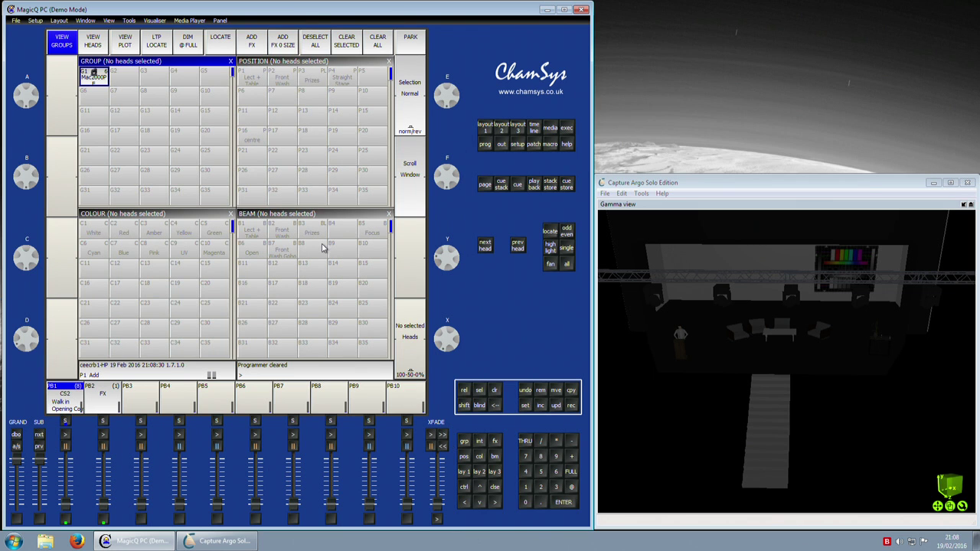
Bring the Mac2000PF group to full and apply the White and Cyan colour palettes in turn.
click(96, 77)
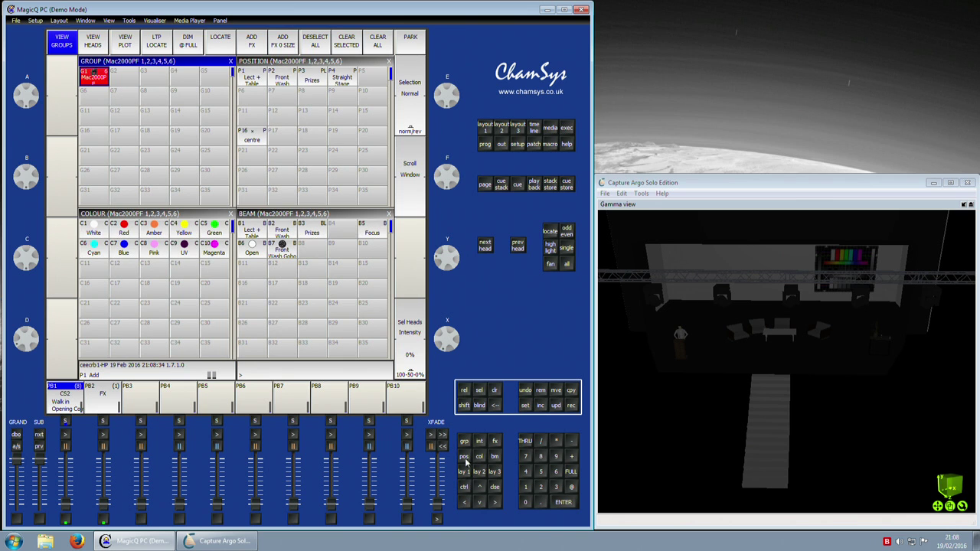
click(571, 472)
click(103, 231)
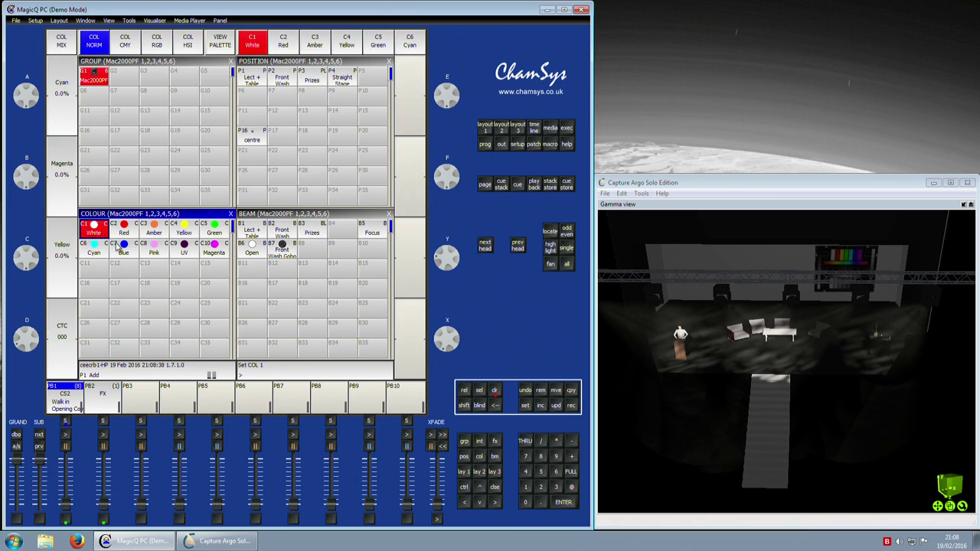
click(94, 248)
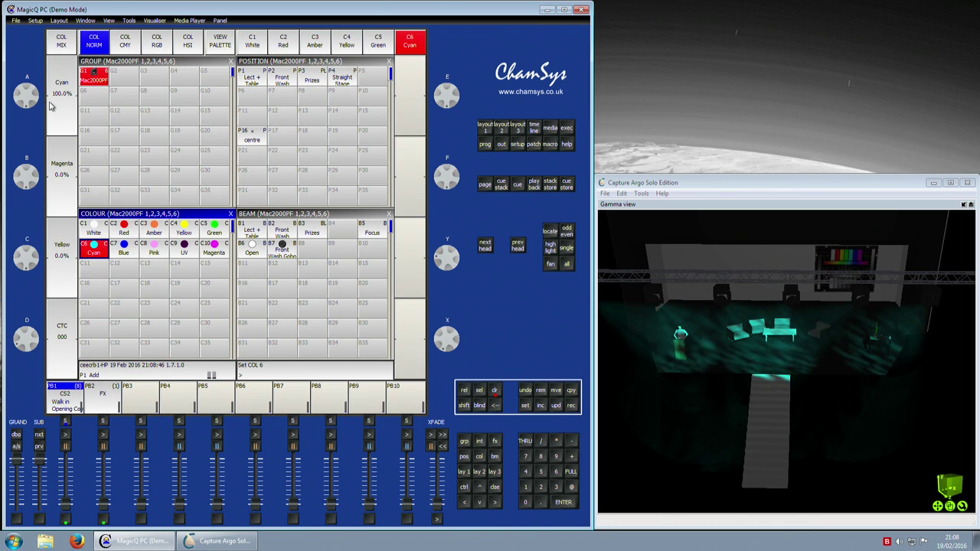
Record a mix of 100% cyan, 31.0% magenta and 45.5% yellow over the Cyan colour palette, and clear the programmer.
drag(29, 100, 22, 127)
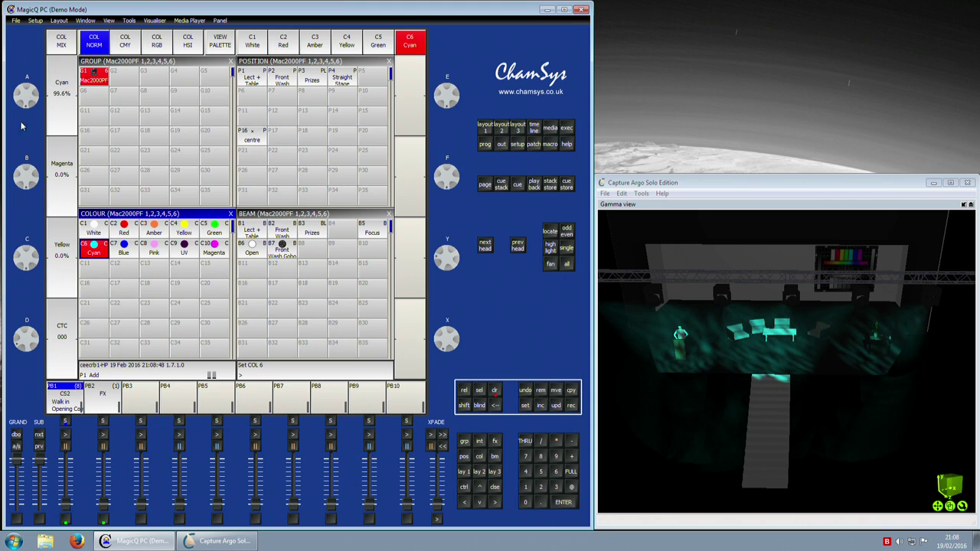
scroll(34, 99, up, 1)
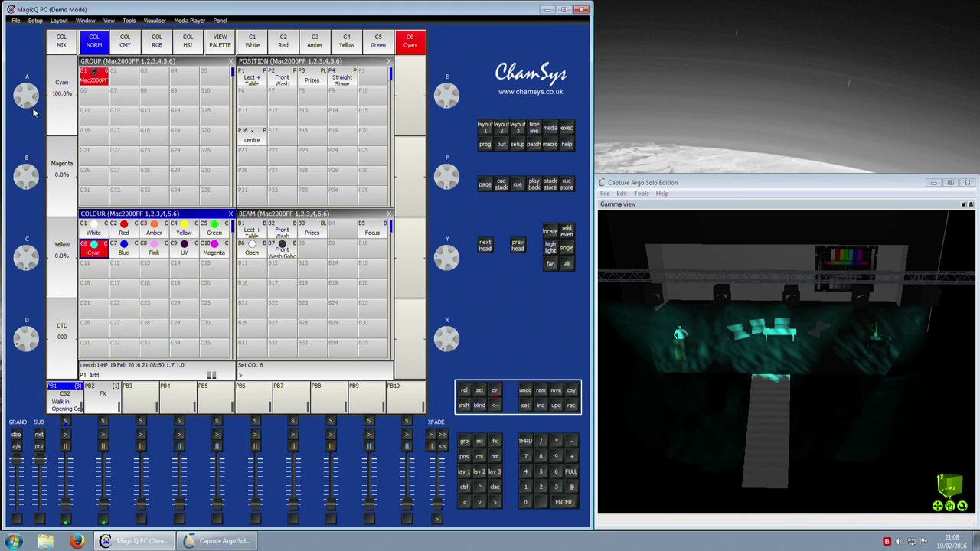
drag(27, 177, 38, 203)
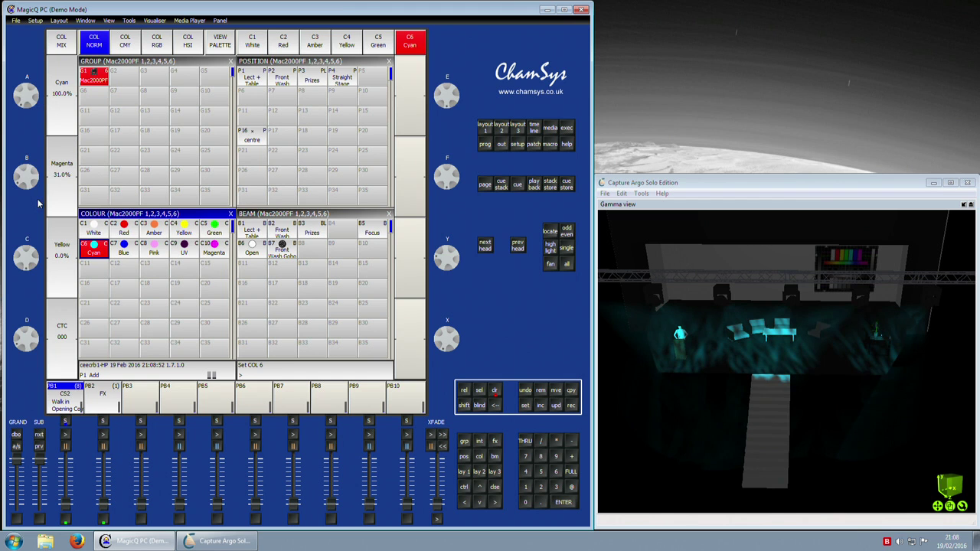
drag(32, 252, 30, 308)
click(574, 407)
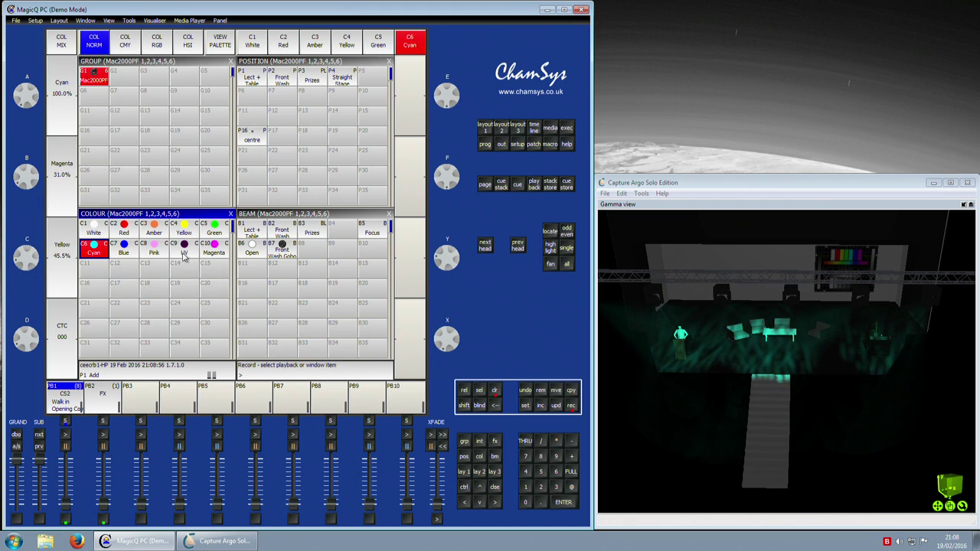
click(95, 249)
click(173, 161)
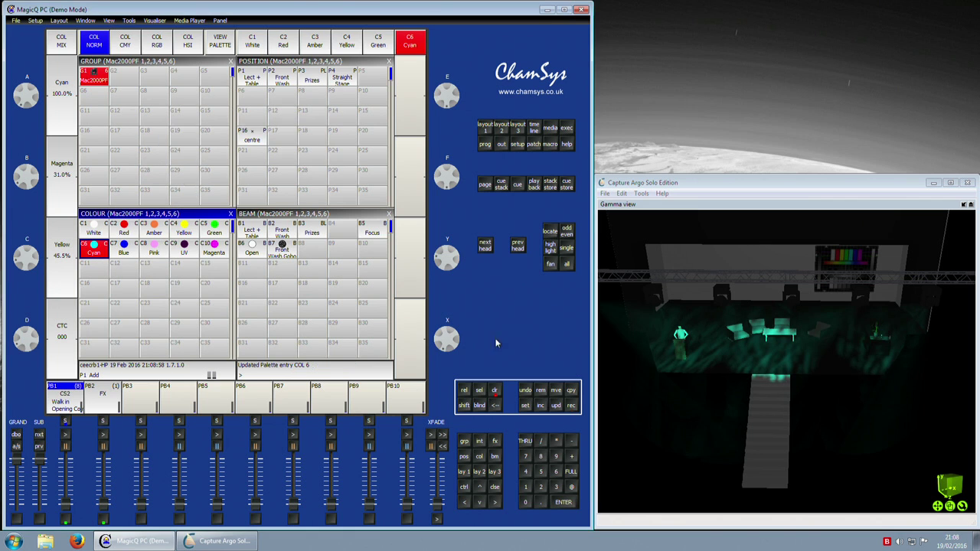
click(495, 392)
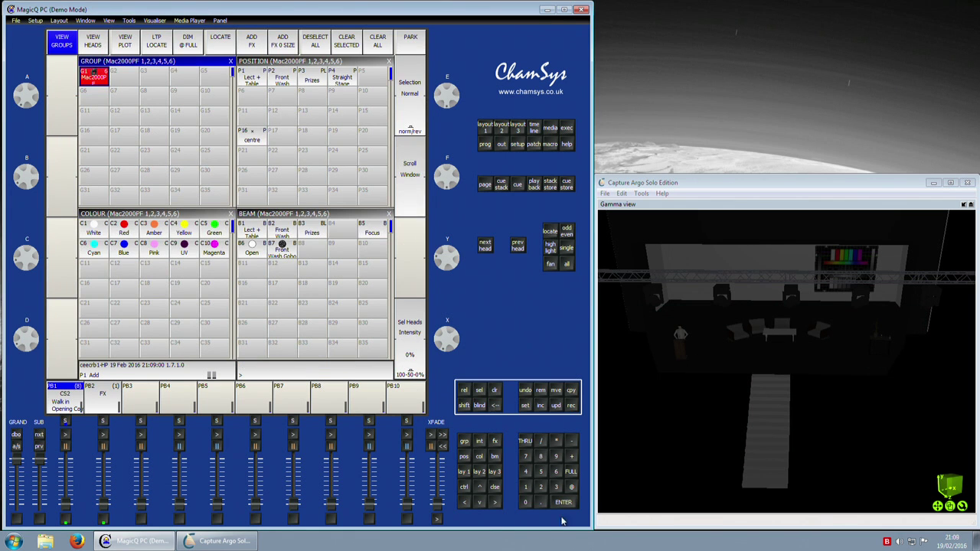
Check the White, Cyan, Blue, Amber, Pink, Yellow, UV and Red colour palettes in turn on the Mac2000PF heads.
click(95, 230)
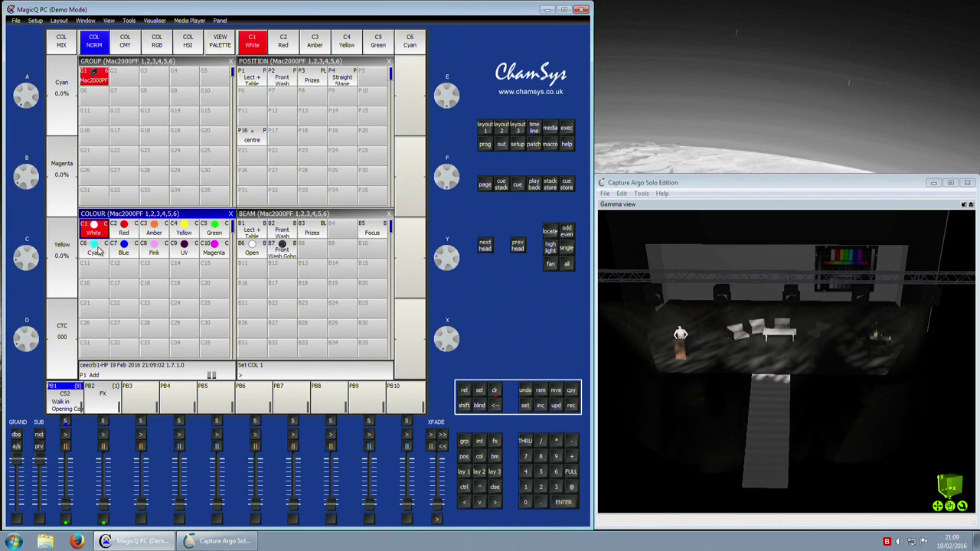
click(95, 249)
click(120, 250)
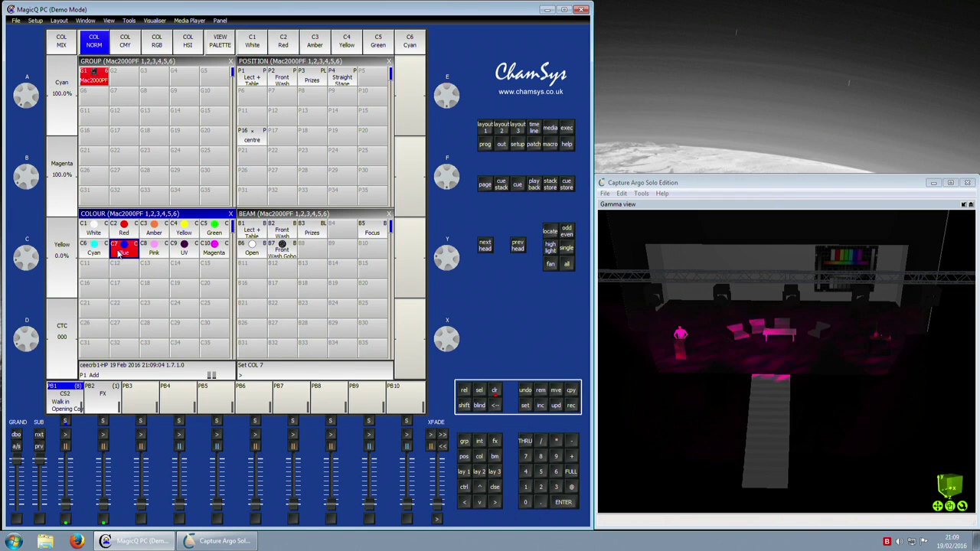
click(93, 230)
click(149, 230)
click(153, 249)
click(183, 231)
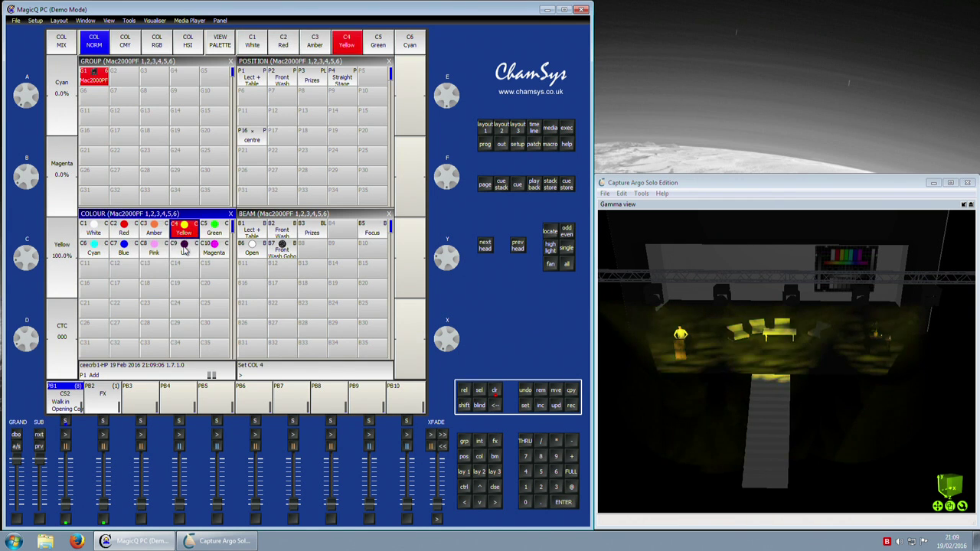
click(184, 246)
click(123, 230)
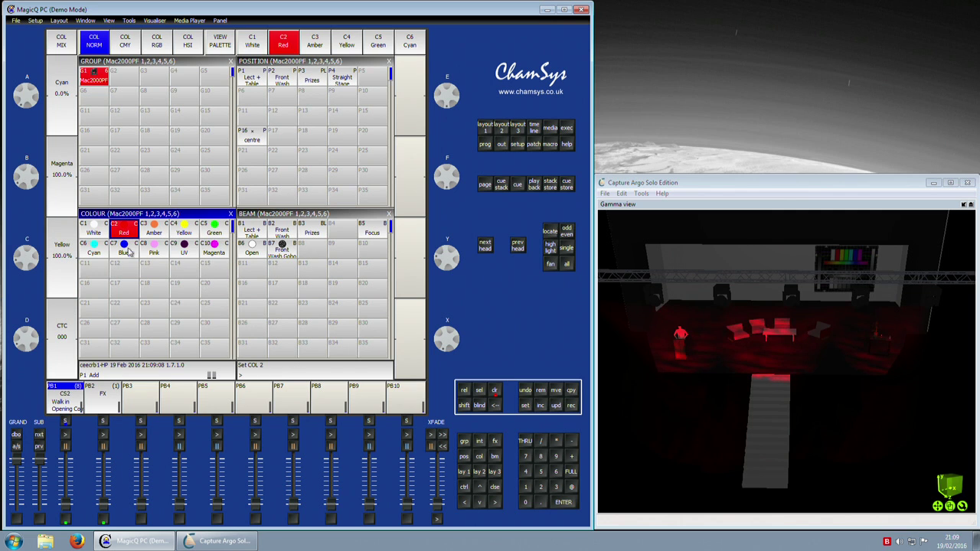
Try varying the Red mix on the Mac2000PF heads, ending at 100% magenta and 91.0% yellow, and clear the programmer.
drag(29, 176, 34, 167)
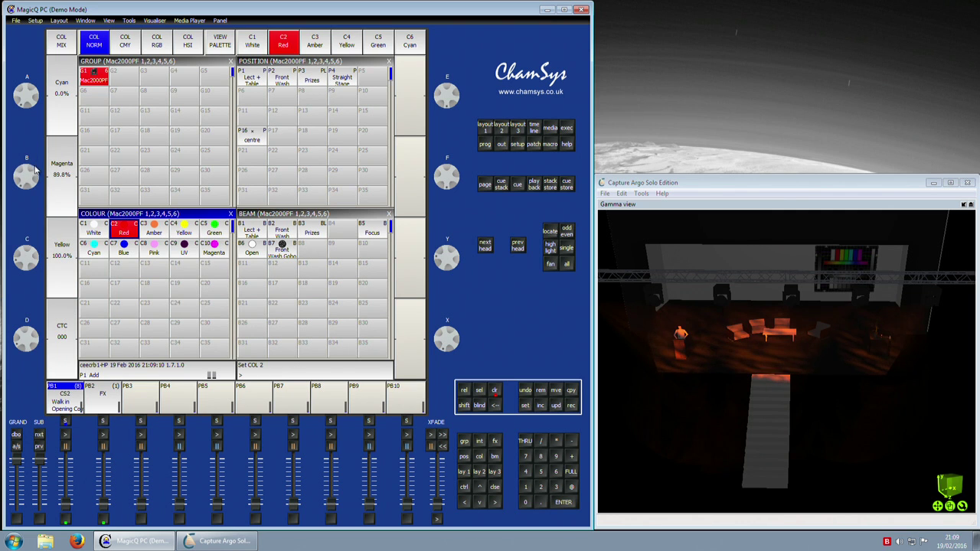
scroll(34, 173, up, 1)
scroll(35, 256, down, 4)
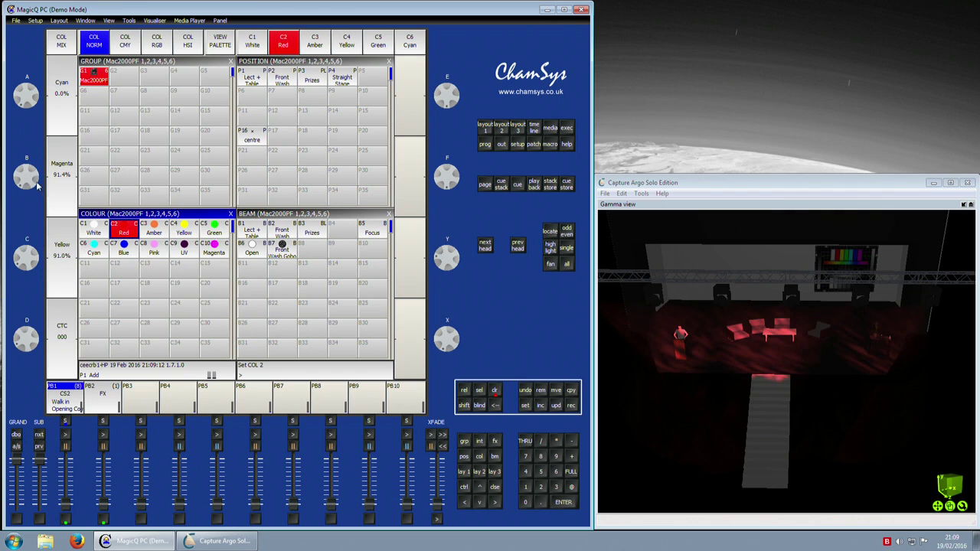
scroll(33, 176, up, 4)
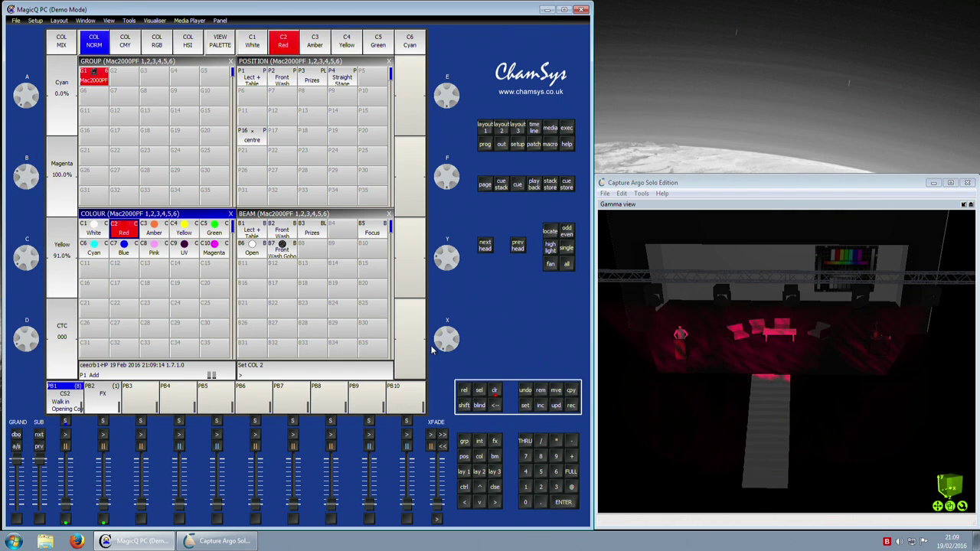
click(495, 390)
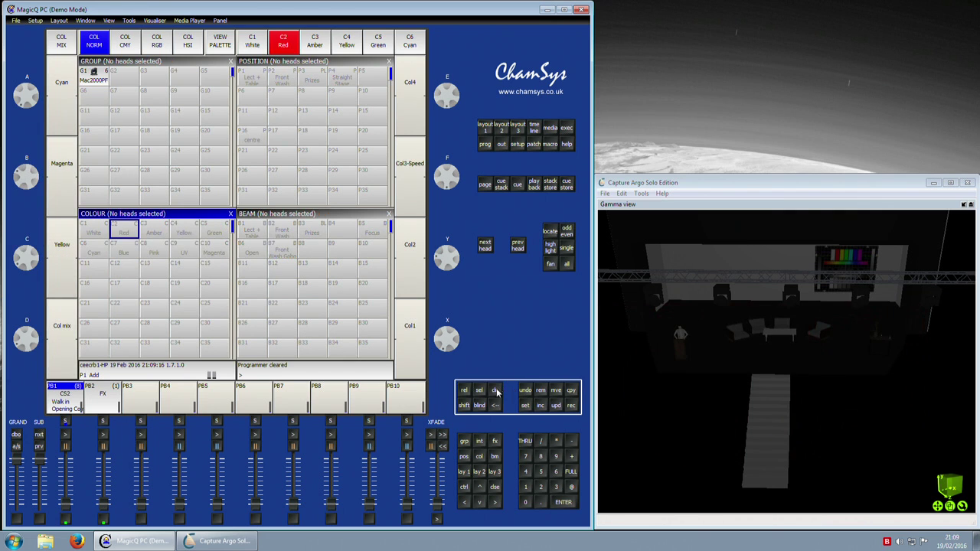
Run playback 1's Walk in cue at full, try the White colour palette on the Mac2000PF heads, and clear the programmer.
click(467, 477)
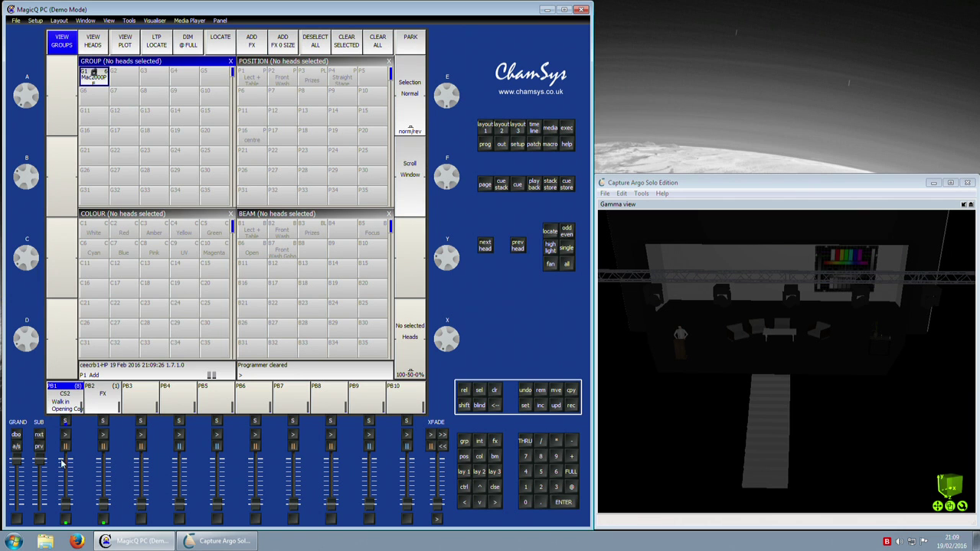
drag(68, 503, 77, 433)
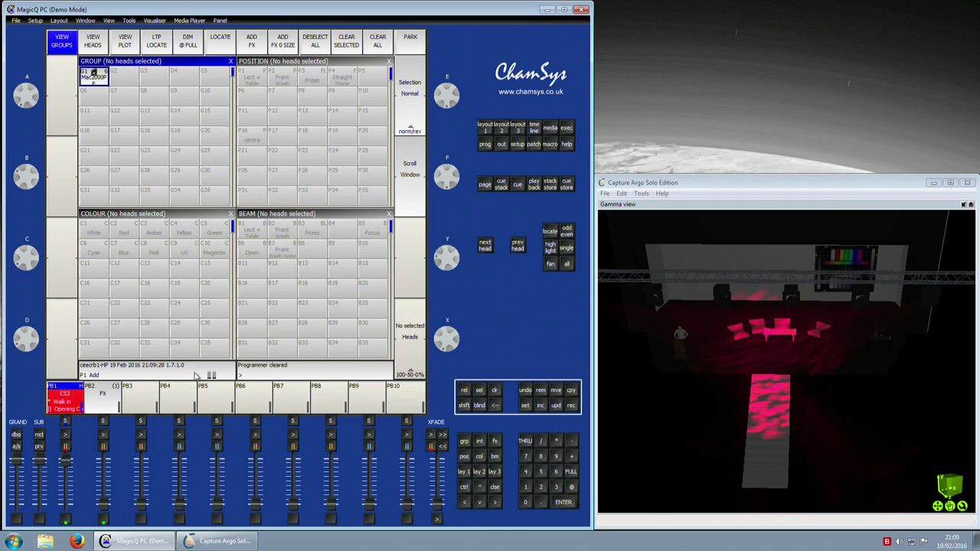
click(95, 76)
click(99, 232)
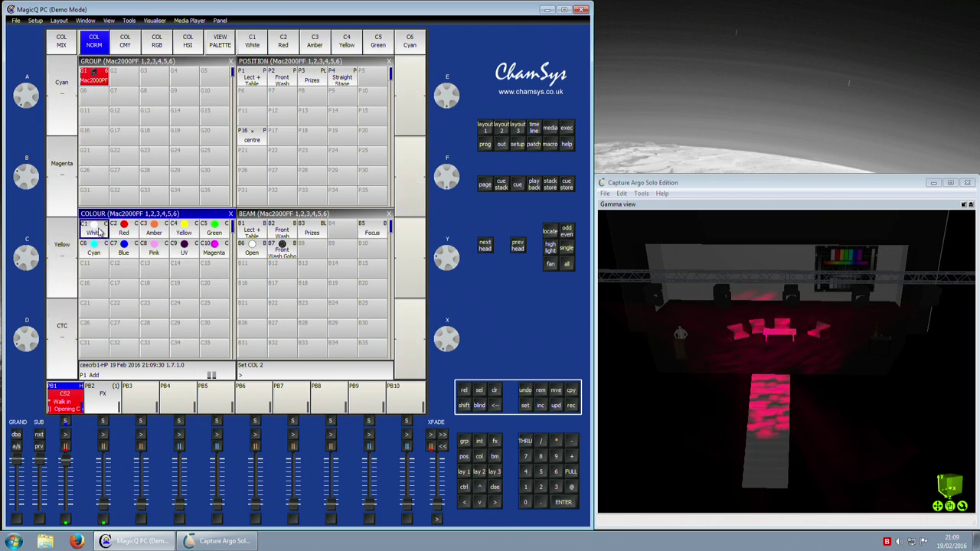
click(494, 391)
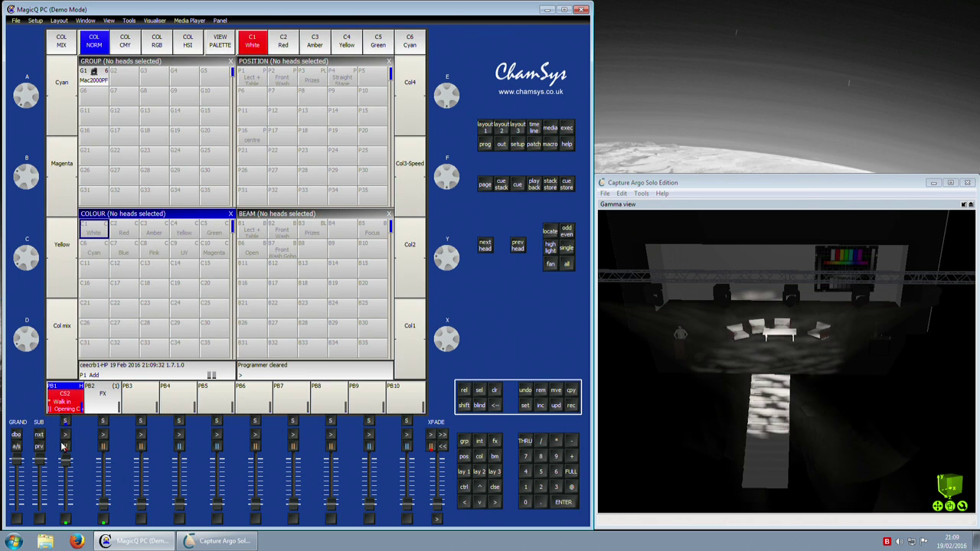
Step playback 1 through its cues with the cue stack open, past Prizes and Photo and around to Opening Comments.
click(65, 435)
click(65, 435)
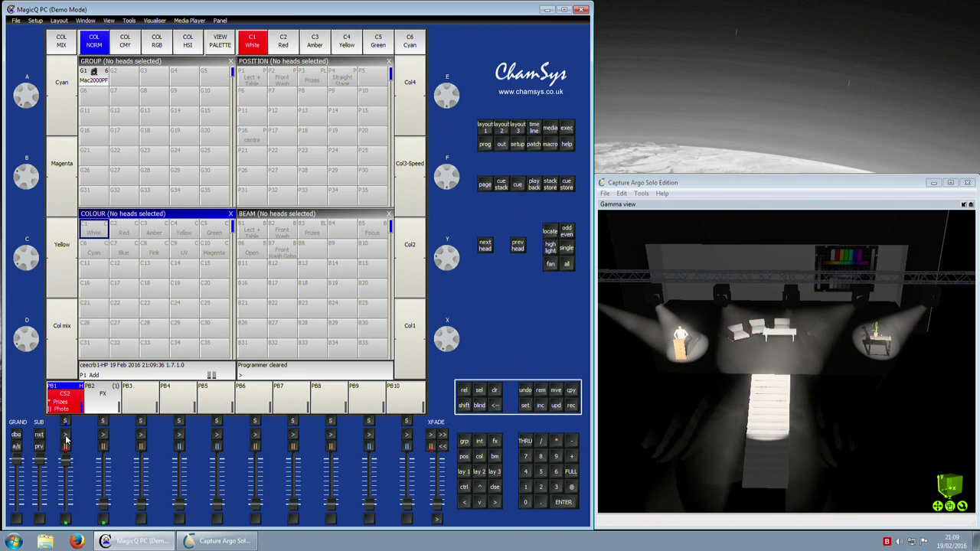
click(65, 423)
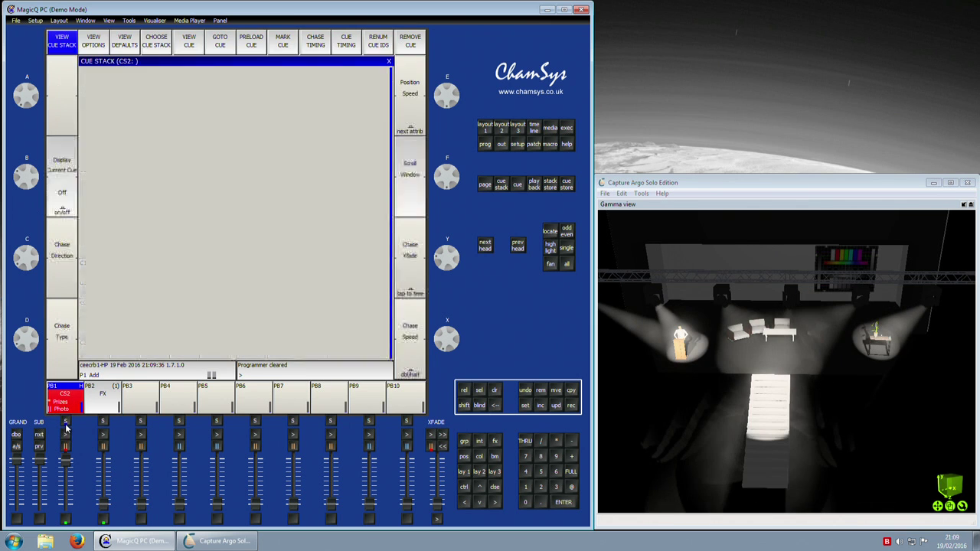
click(65, 434)
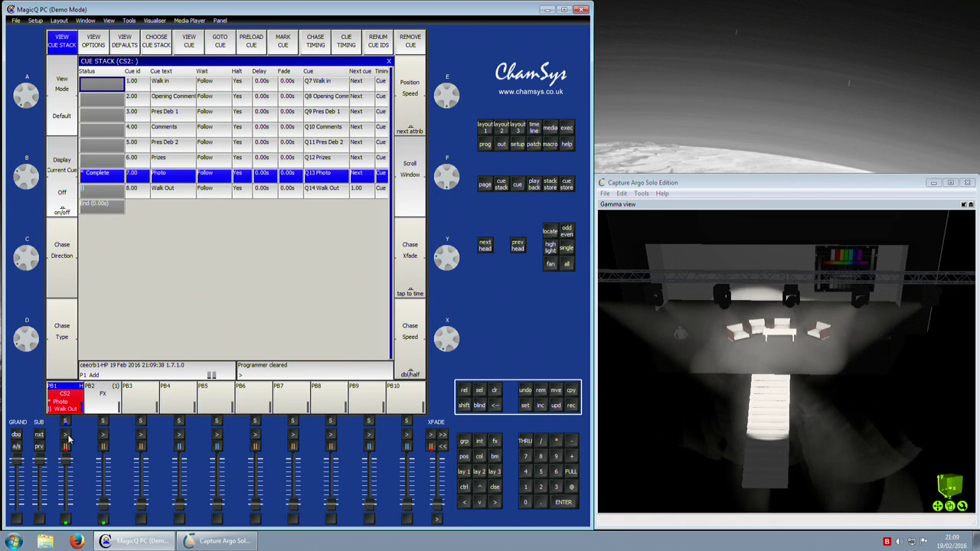
click(65, 435)
click(66, 435)
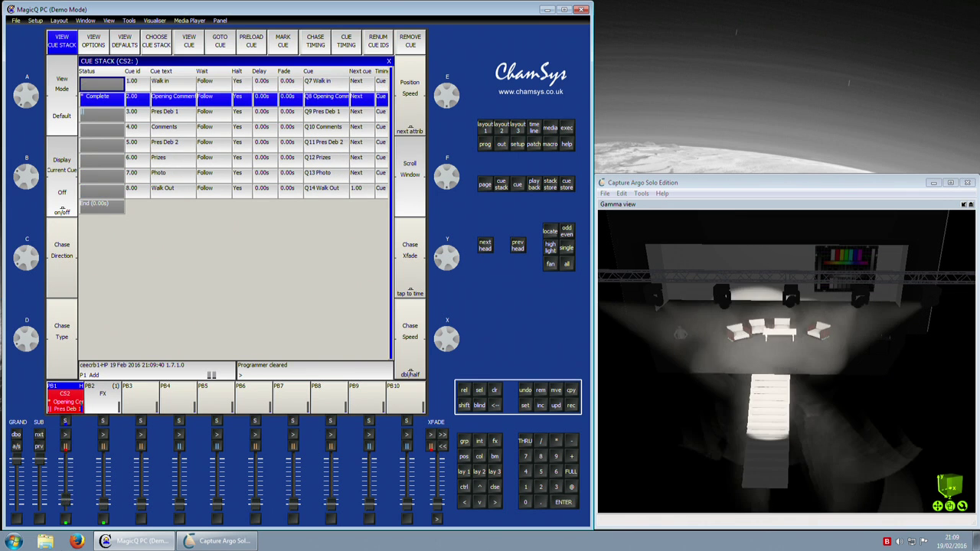